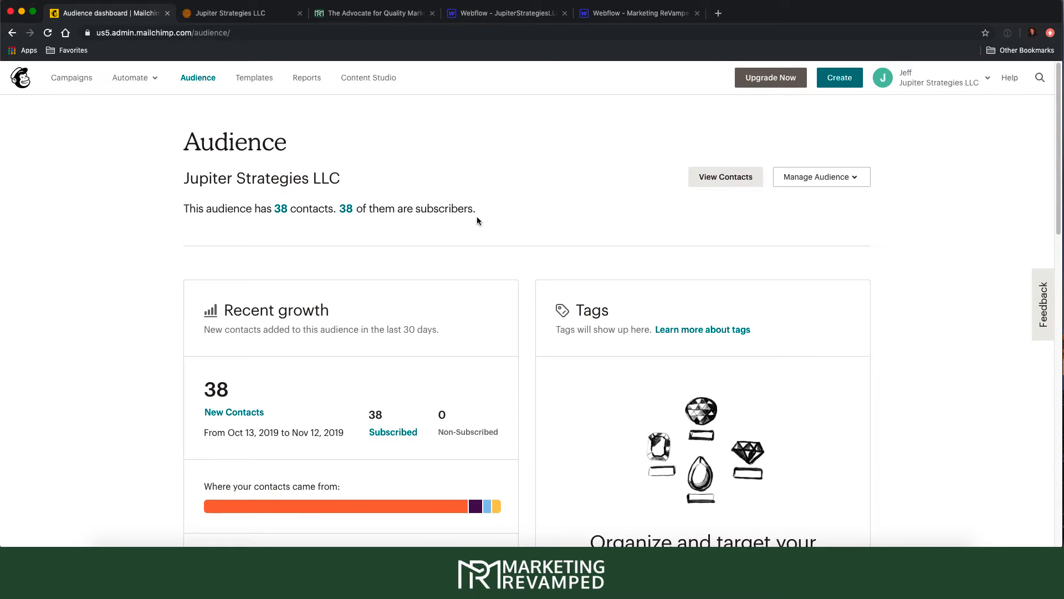
- Switch to the Jupiter Strategies LLC site and scroll to its 'Sign up for our Newsletter!' email form
{"action": "left_click", "coordinate": [268, 16]}
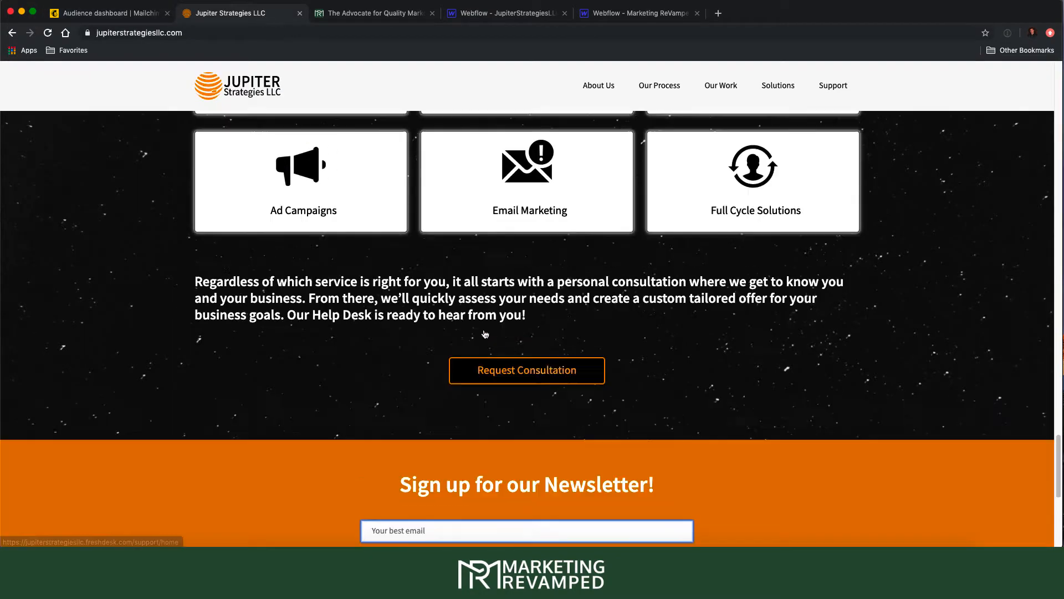
{"action": "scroll", "coordinate": [485, 334], "scroll_direction": "up", "scroll_amount": 20}
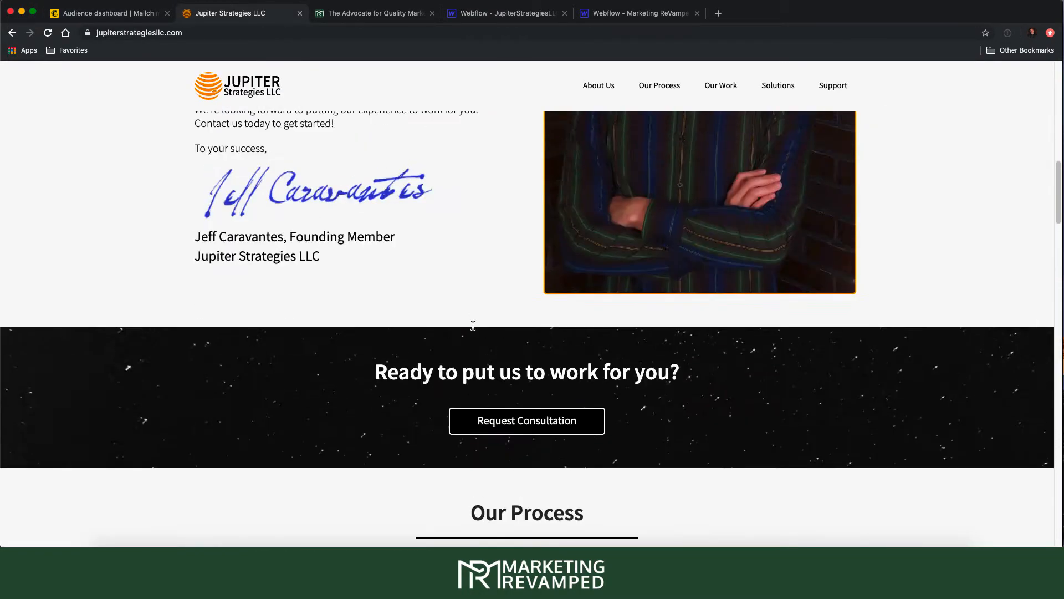
{"action": "scroll", "coordinate": [473, 327], "scroll_direction": "up", "scroll_amount": 10}
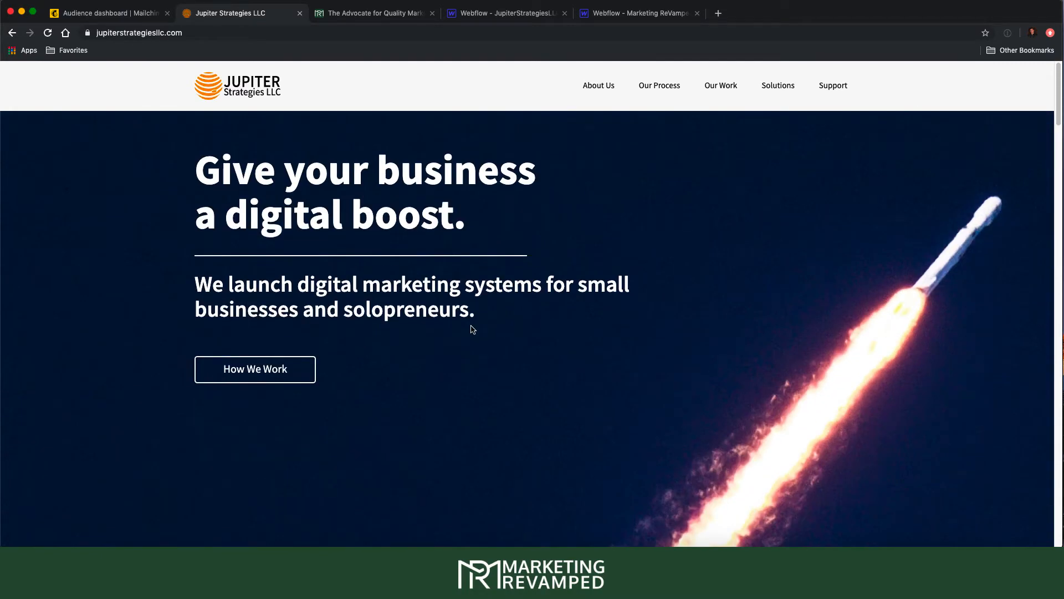
{"action": "scroll", "coordinate": [493, 328], "scroll_direction": "down", "scroll_amount": 10}
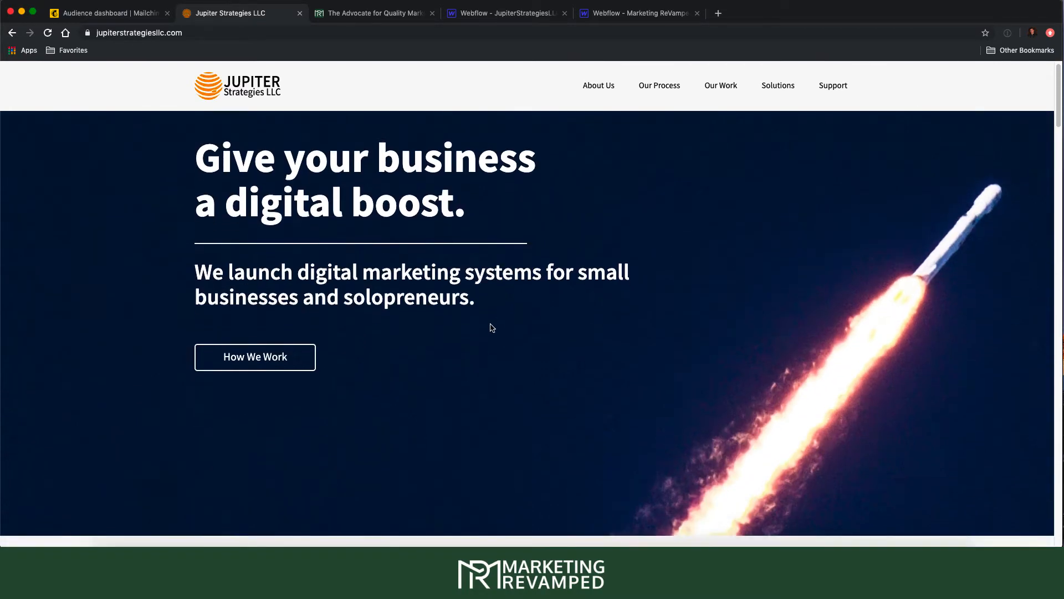
{"action": "scroll", "coordinate": [487, 326], "scroll_direction": "down", "scroll_amount": 15}
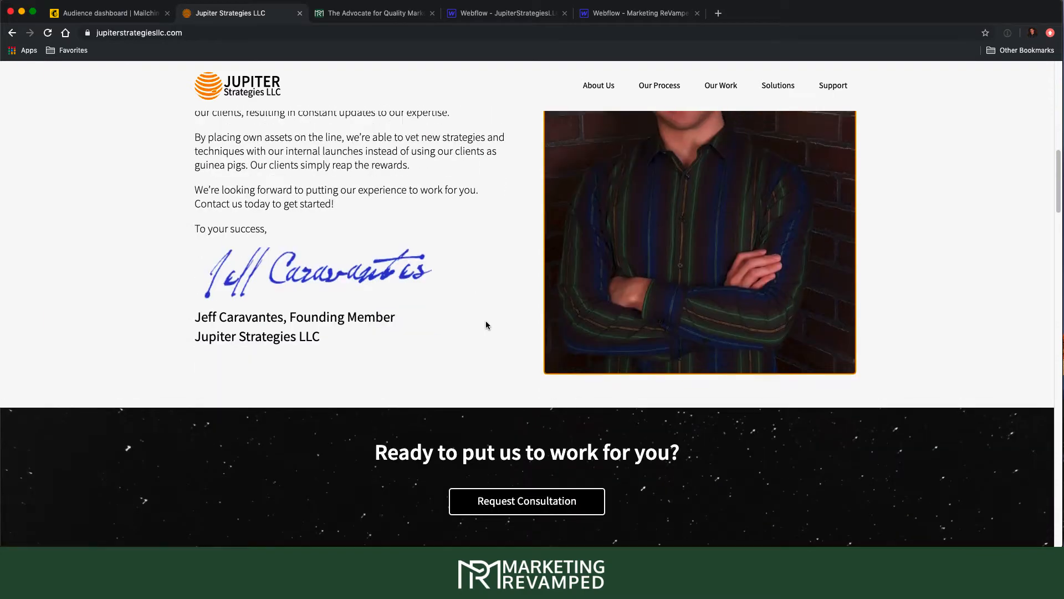
{"action": "scroll", "coordinate": [487, 323], "scroll_direction": "down", "scroll_amount": 15}
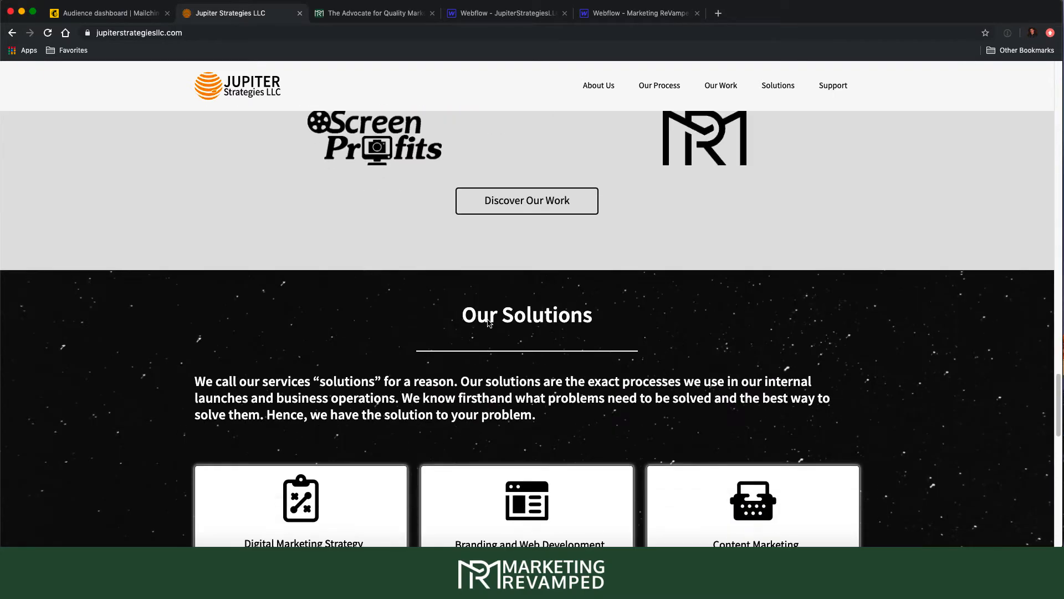
{"action": "scroll", "coordinate": [487, 320], "scroll_direction": "down", "scroll_amount": 4}
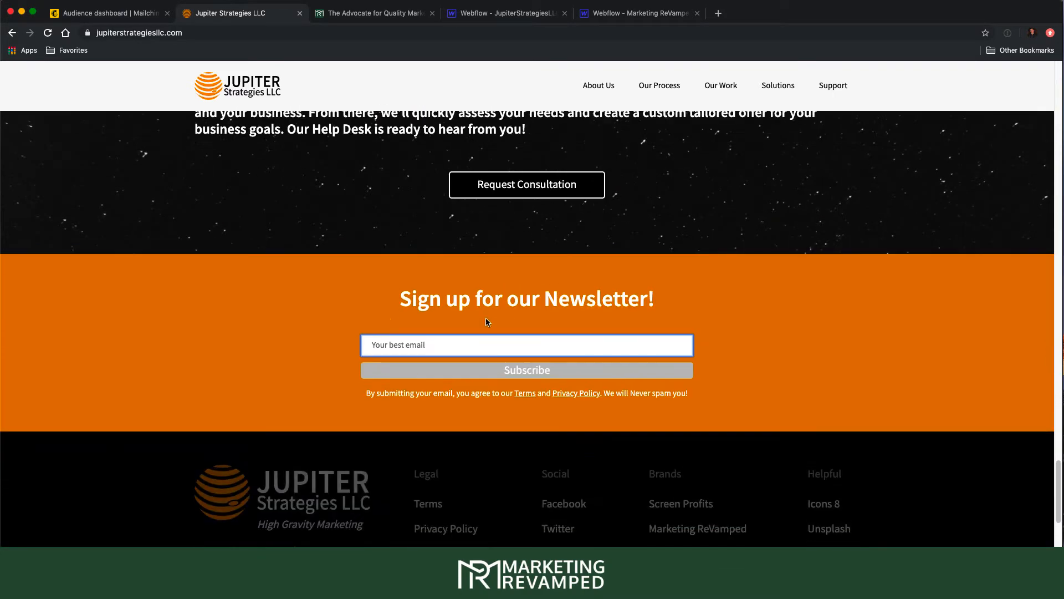
{"action": "scroll", "coordinate": [354, 310], "scroll_direction": "down", "scroll_amount": 3}
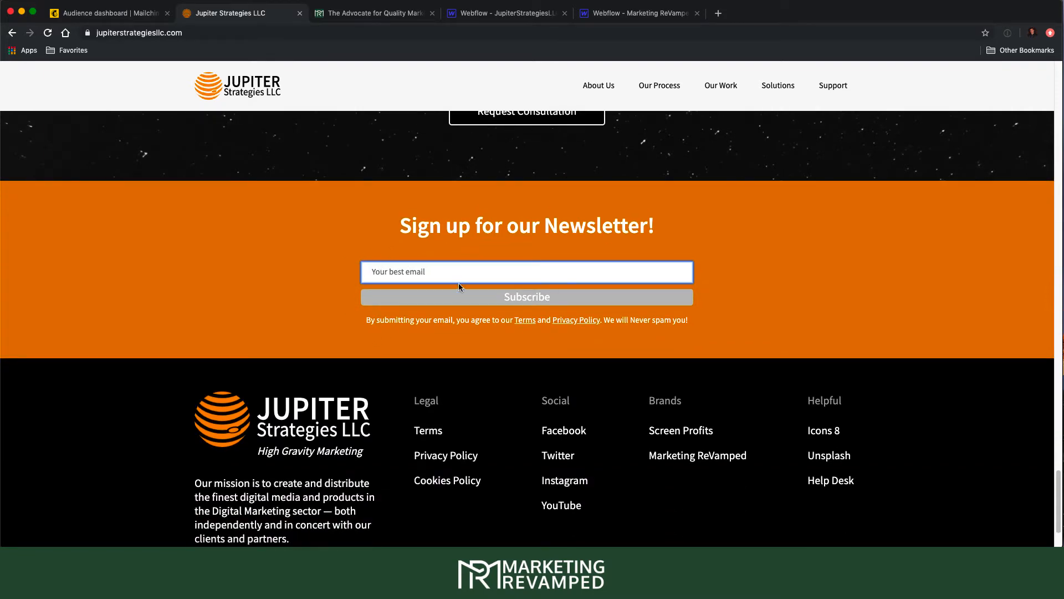
{"action": "scroll", "coordinate": [386, 240], "scroll_direction": "up", "scroll_amount": 9}
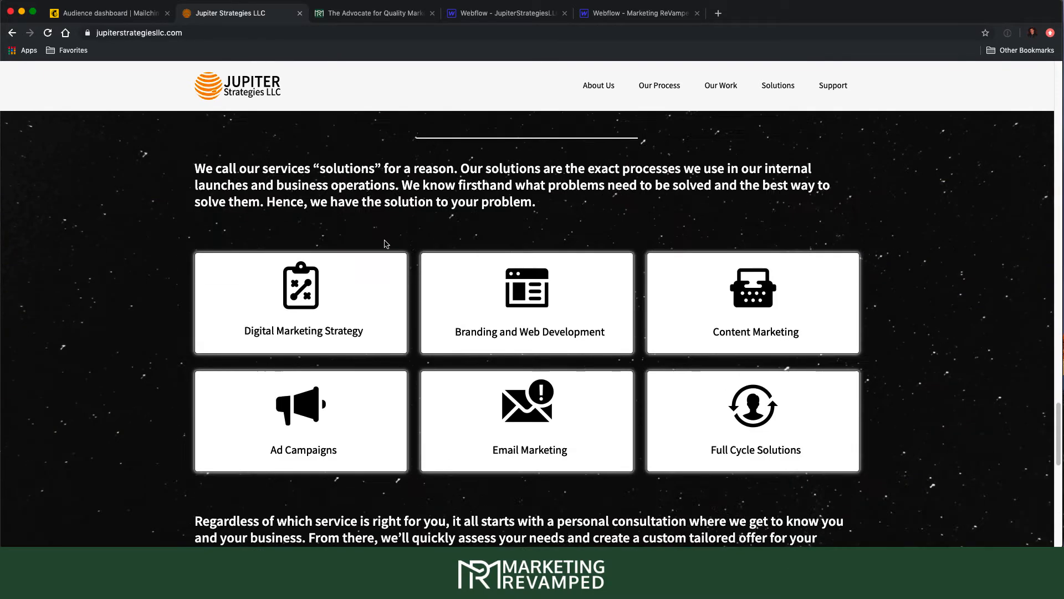
{"action": "scroll", "coordinate": [386, 244], "scroll_direction": "up", "scroll_amount": 2}
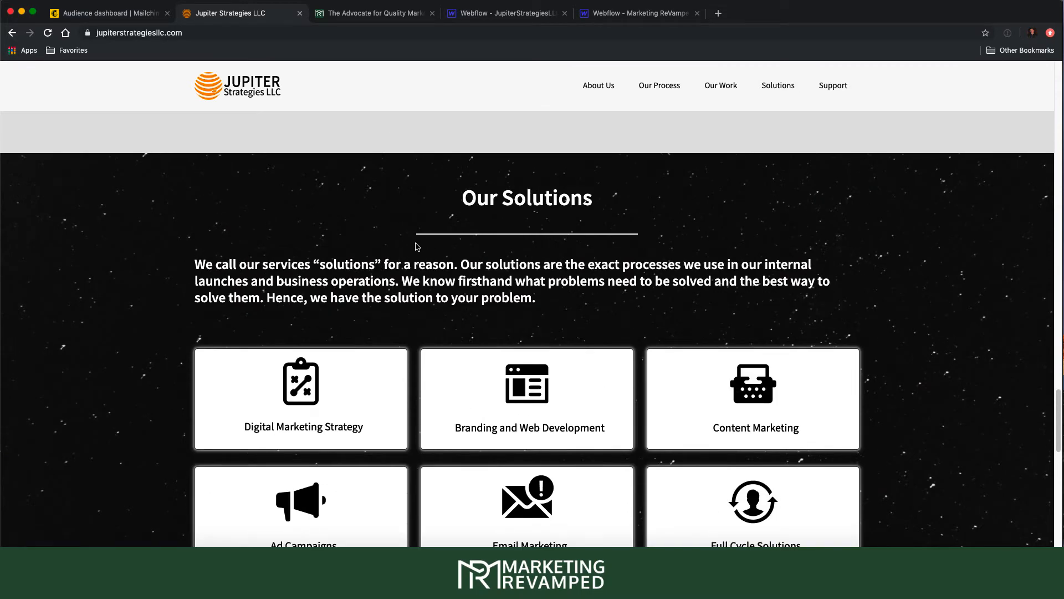
{"action": "scroll", "coordinate": [416, 247], "scroll_direction": "down", "scroll_amount": 12}
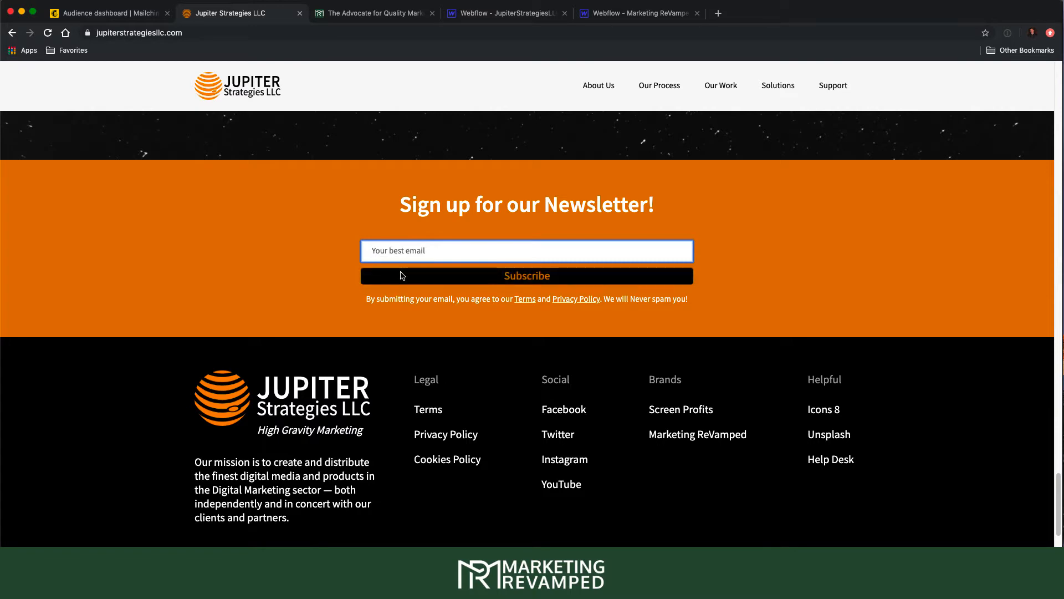
{"action": "scroll", "coordinate": [398, 244], "scroll_direction": "up", "scroll_amount": 3}
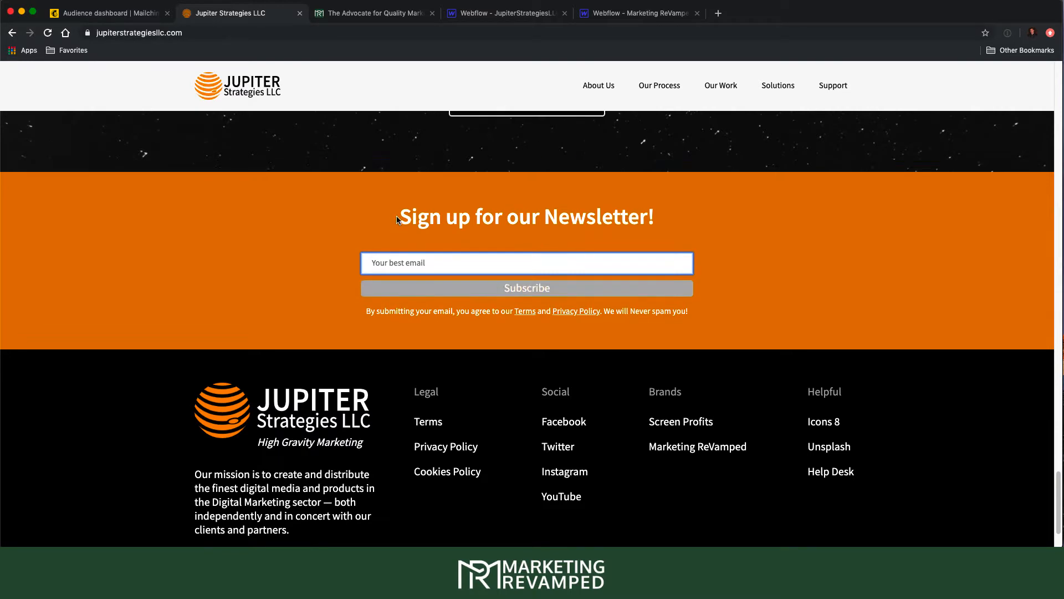
- View Marketing Revamped's 'Keep up with The Advocate for Quality Marketing!' mailing-list page, glancing briefly at Jupiter Strategies
{"action": "left_click", "coordinate": [349, 19]}
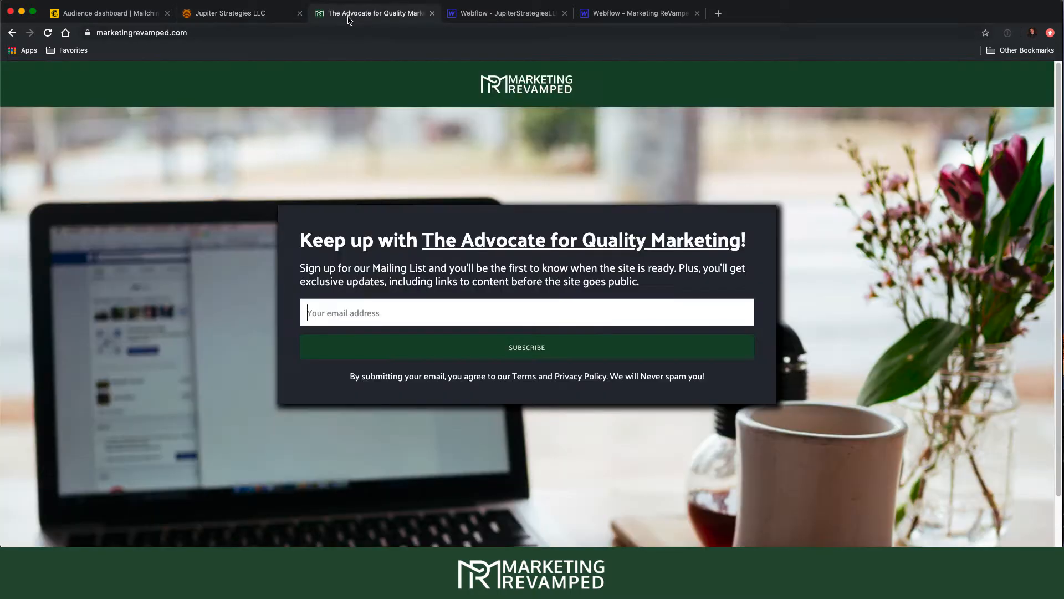
{"action": "left_click", "coordinate": [267, 16]}
{"action": "left_click", "coordinate": [349, 12]}
- Revisit the Jupiter Strategies newsletter form and footer links, briefly checking the Marketing Revamped tab
{"action": "left_click", "coordinate": [234, 15]}
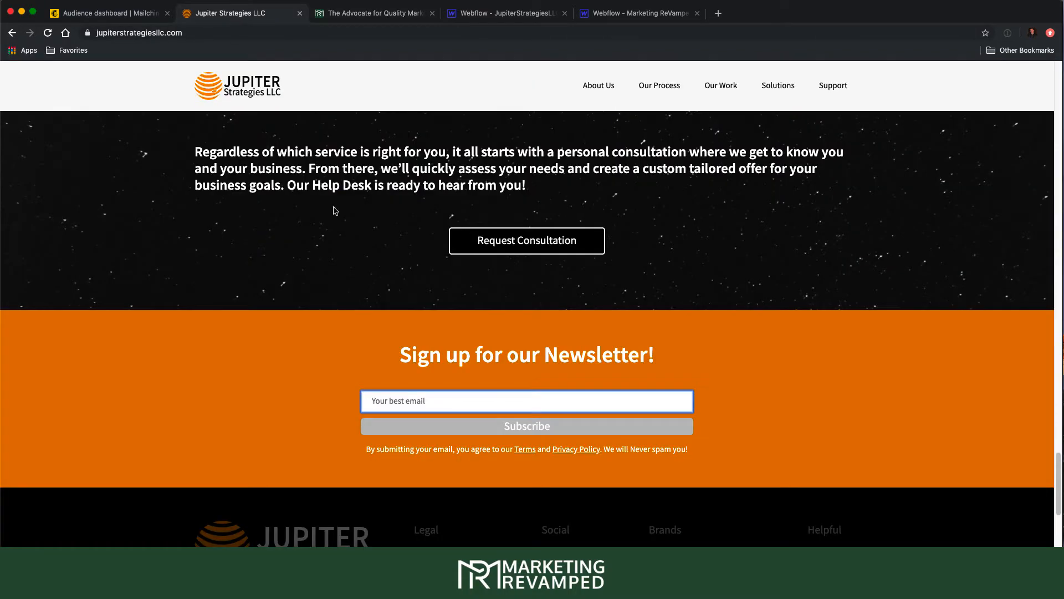
{"action": "scroll", "coordinate": [327, 238], "scroll_direction": "up", "scroll_amount": 2}
{"action": "scroll", "coordinate": [324, 222], "scroll_direction": "down", "scroll_amount": 6}
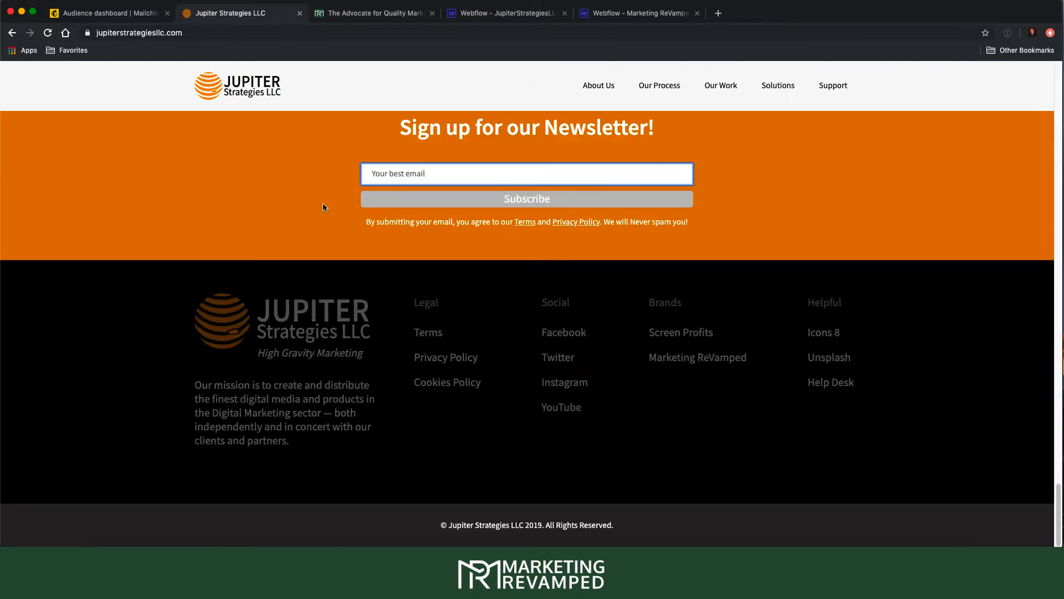
{"action": "scroll", "coordinate": [321, 200], "scroll_direction": "up", "scroll_amount": 1}
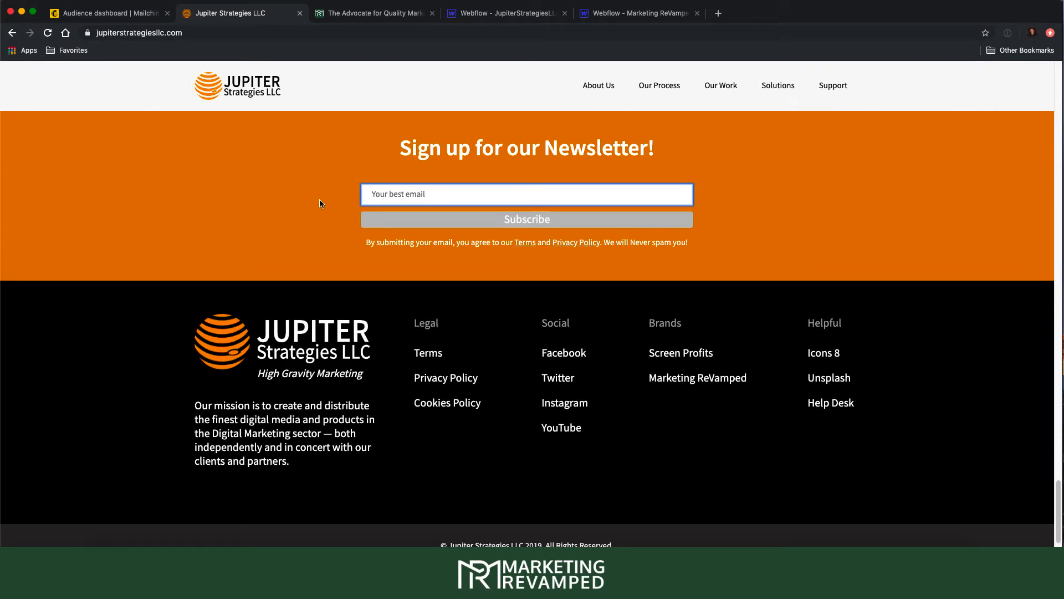
{"action": "left_click", "coordinate": [353, 12]}
{"action": "left_click", "coordinate": [276, 14]}
- Review the 38-contact Jupiter Strategies LLC audience in Mailchimp, then switch to the Marketing ReVamped Webflow project
{"action": "left_click", "coordinate": [136, 15]}
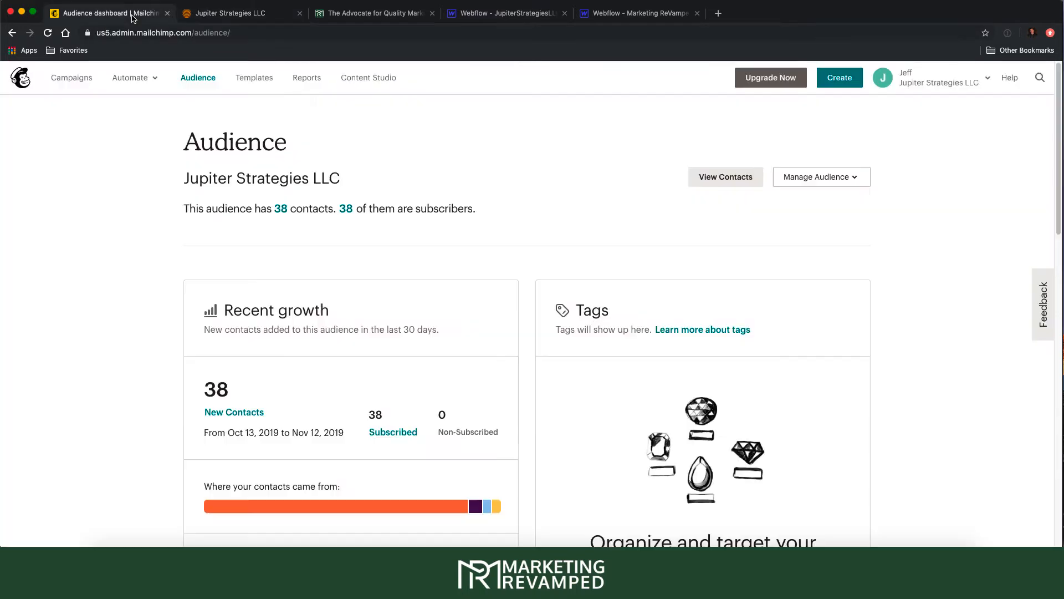
{"action": "scroll", "coordinate": [495, 203], "scroll_direction": "down", "scroll_amount": 1}
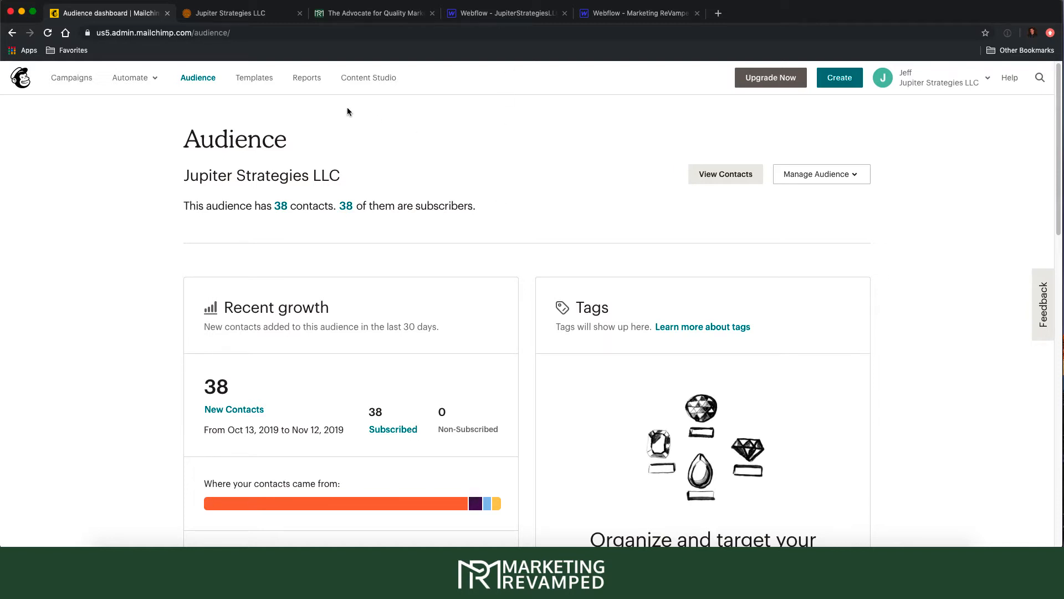
{"action": "scroll", "coordinate": [514, 186], "scroll_direction": "up", "scroll_amount": 1}
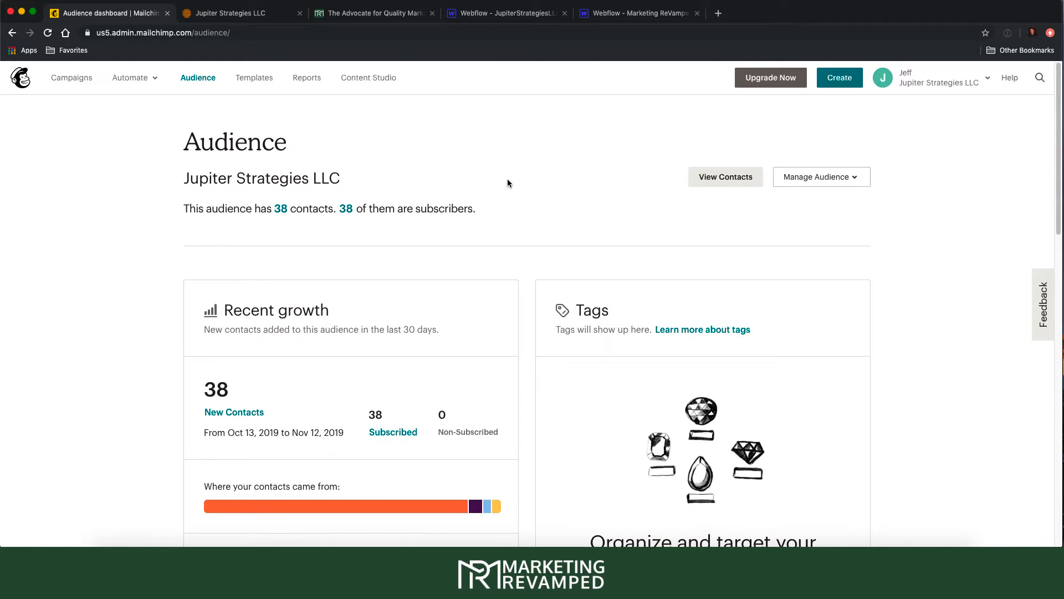
{"action": "left_click", "coordinate": [652, 19]}
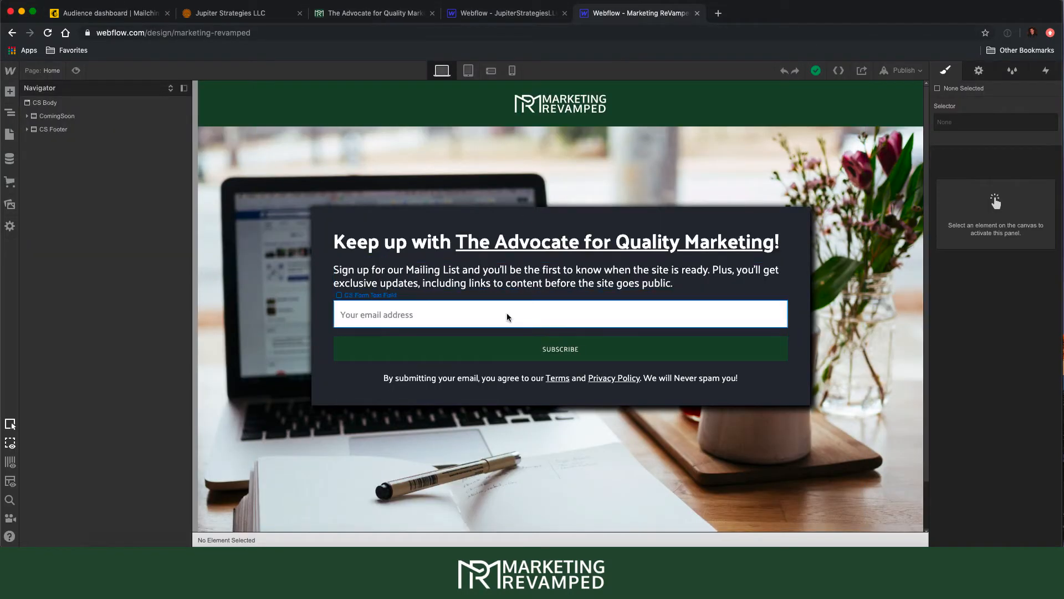
- Submit the live marketingrevamped.com signup form with an empty email, then go back to Mailchimp
{"action": "left_click", "coordinate": [323, 17]}
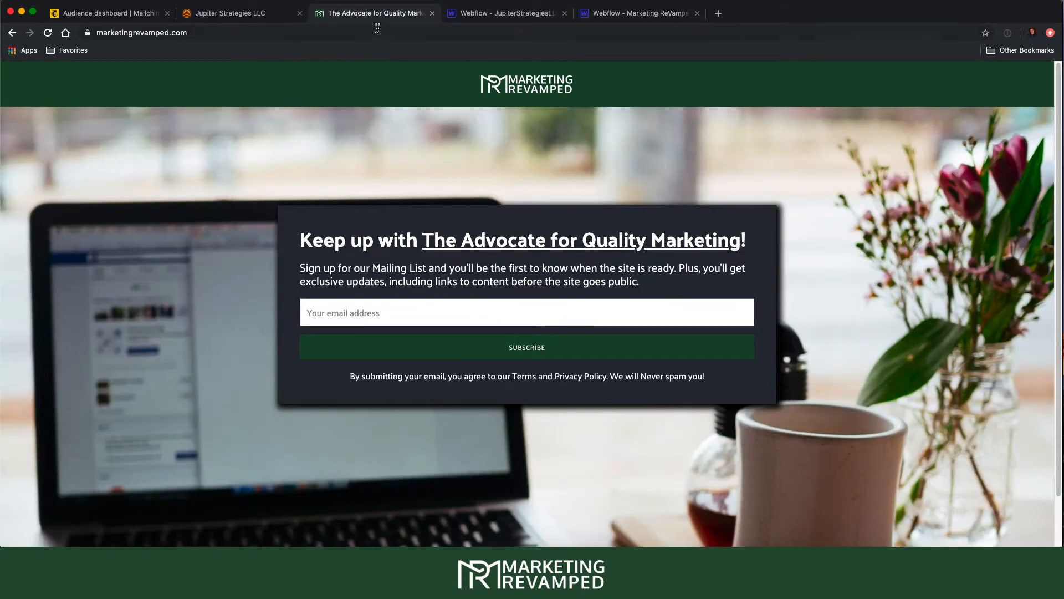
{"action": "left_click", "coordinate": [371, 315]}
{"action": "scroll", "coordinate": [371, 315], "scroll_direction": "down", "scroll_amount": 2}
{"action": "scroll", "coordinate": [377, 311], "scroll_direction": "up", "scroll_amount": 2}
{"action": "key", "text": "Return"}
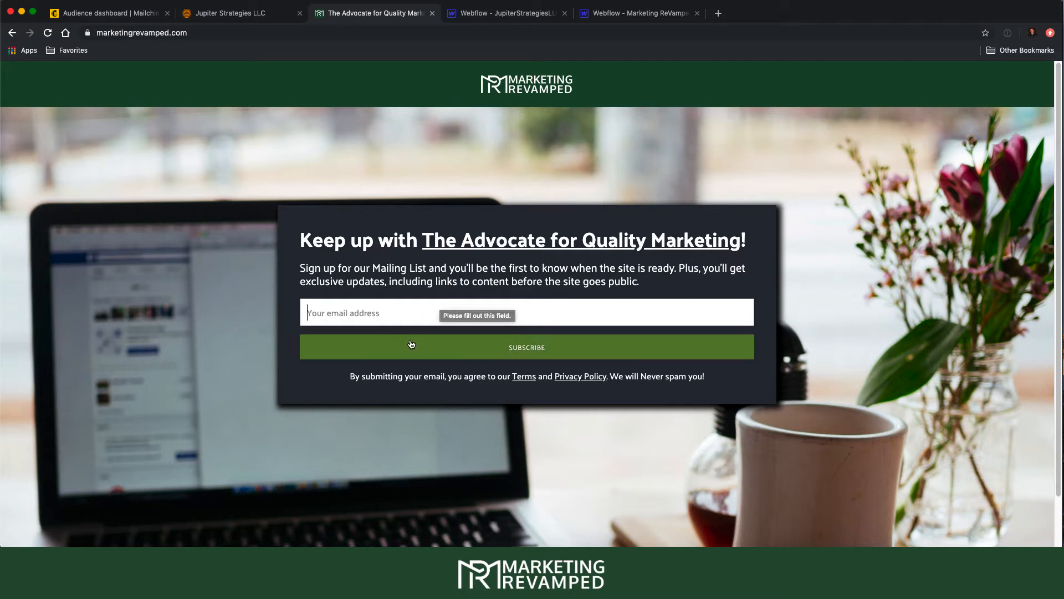
{"action": "left_click", "coordinate": [129, 14]}
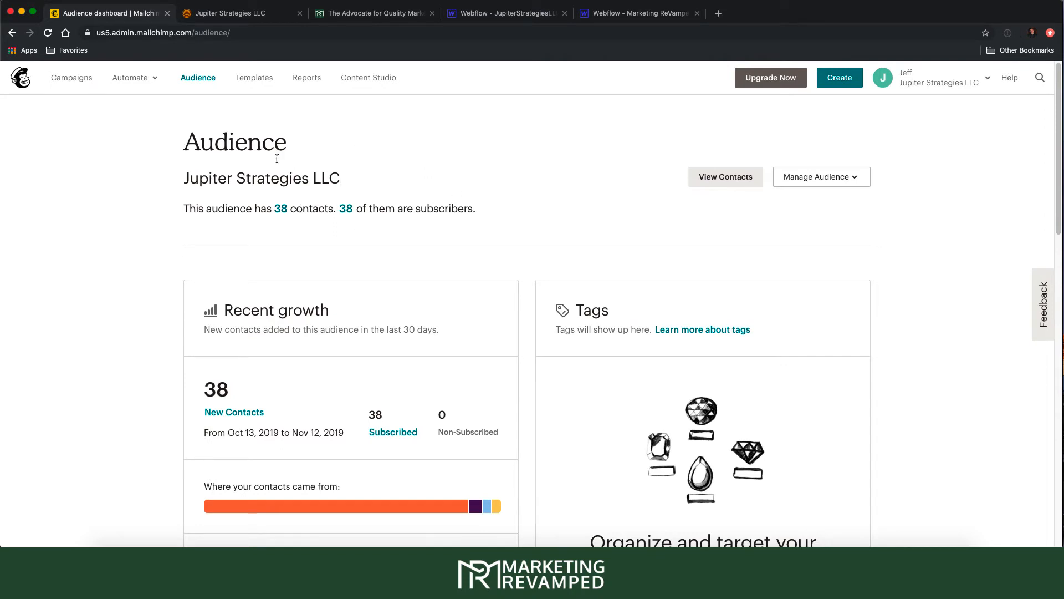
- Open the audience's Form builder via Manage Audience > Signup forms, then return to the Jupiter newsletter form
{"action": "left_click", "coordinate": [852, 182]}
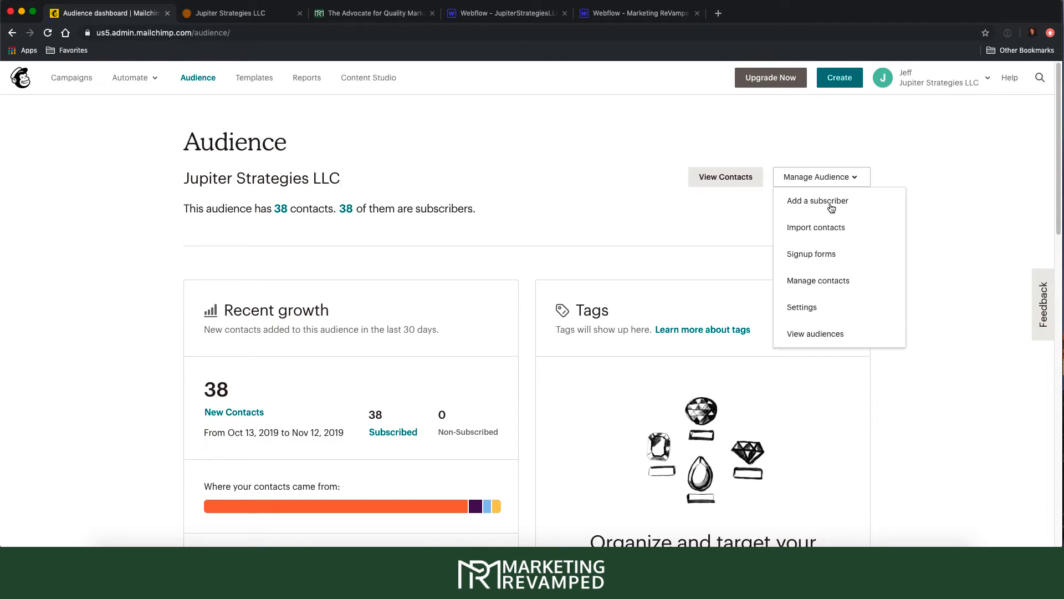
{"action": "left_click", "coordinate": [813, 254]}
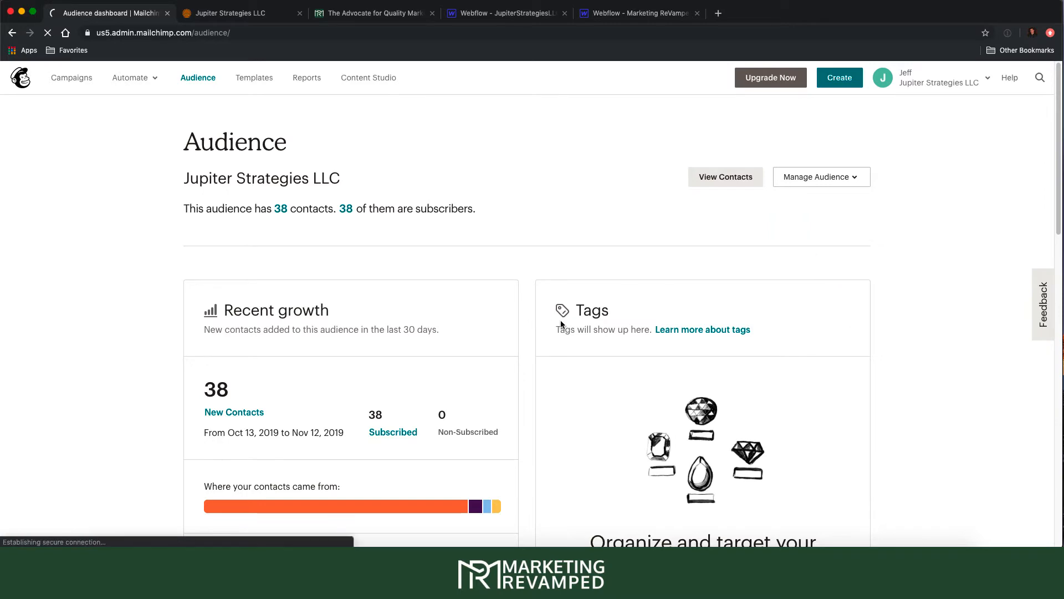
{"action": "left_click", "coordinate": [294, 345]}
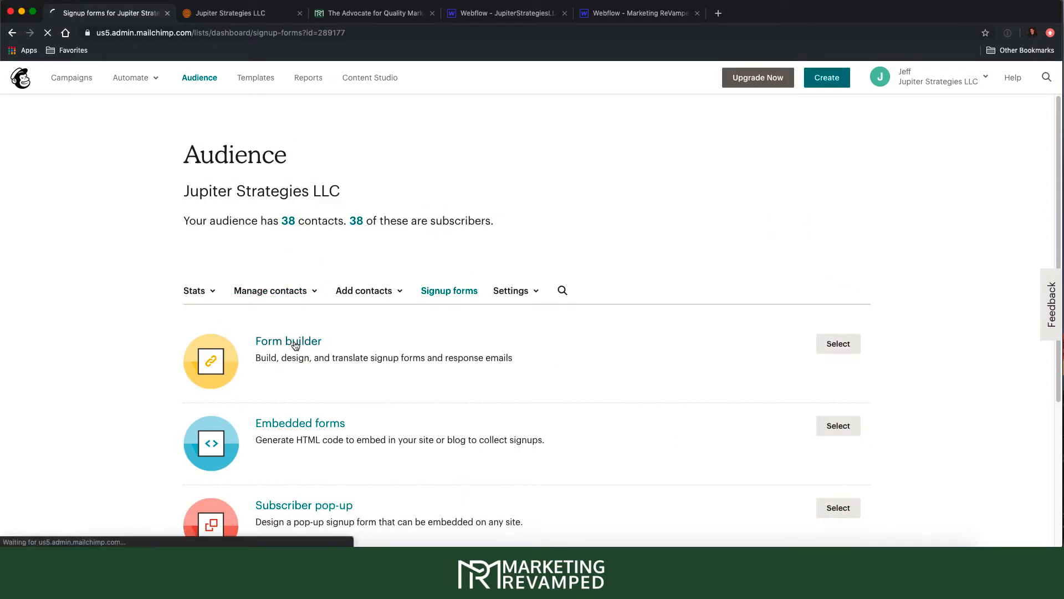
{"action": "scroll", "coordinate": [496, 261], "scroll_direction": "down", "scroll_amount": 3}
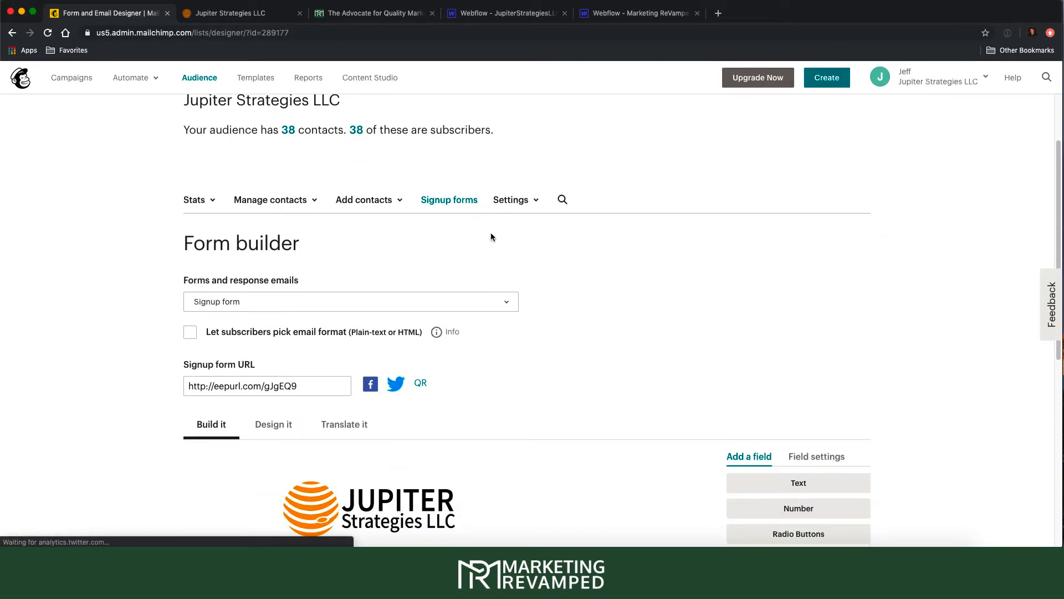
{"action": "left_click", "coordinate": [239, 13]}
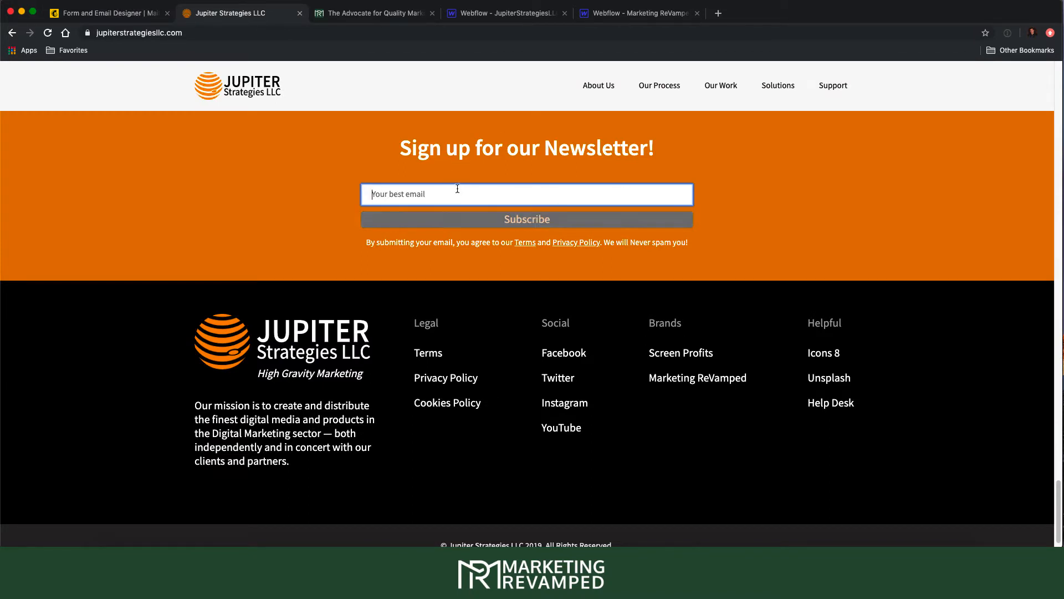
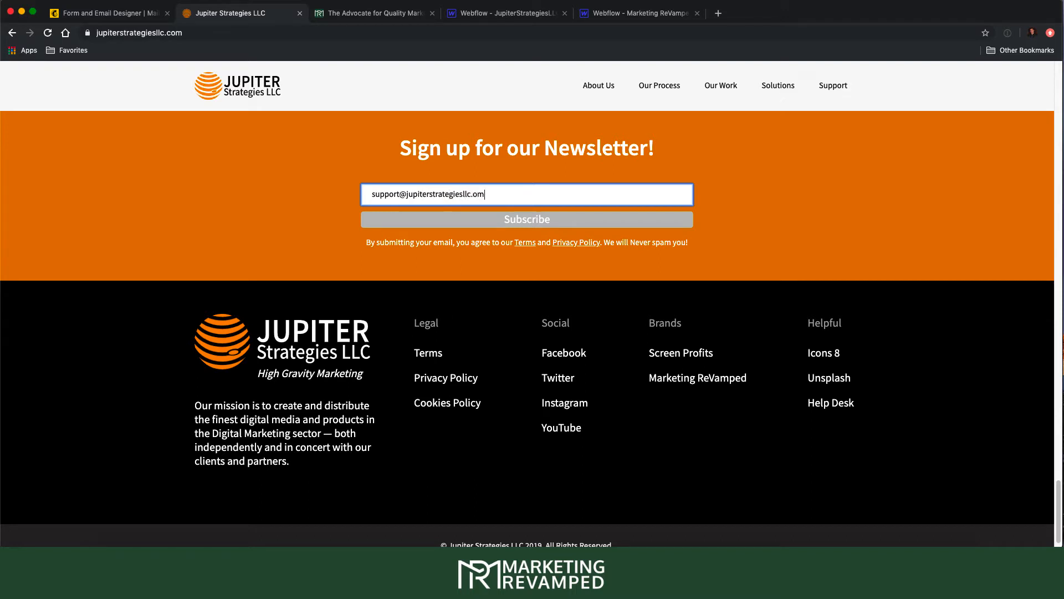
- Subscribe the company's support email to the Jupiter newsletter, pass reCAPTCHA, and close the confirmation tab
{"action": "key", "text": "Return"}
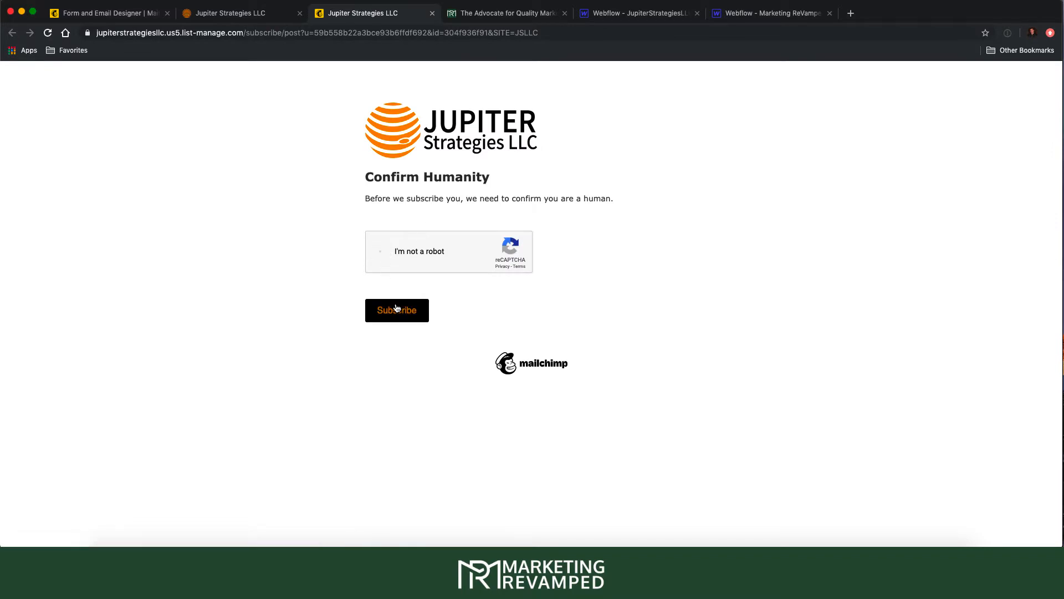
{"action": "left_click", "coordinate": [396, 310]}
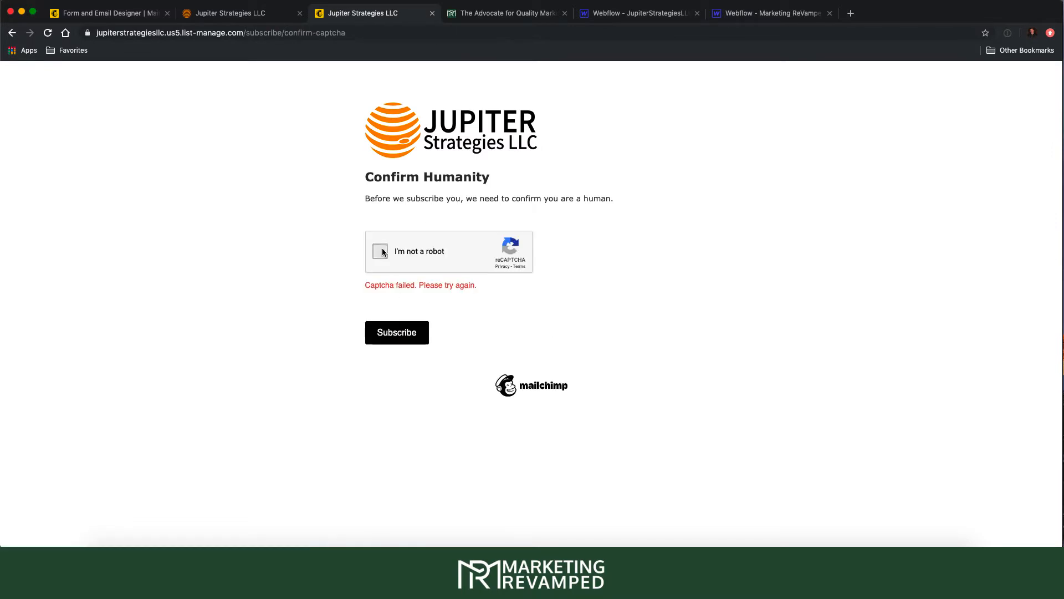
{"action": "left_click", "coordinate": [397, 324]}
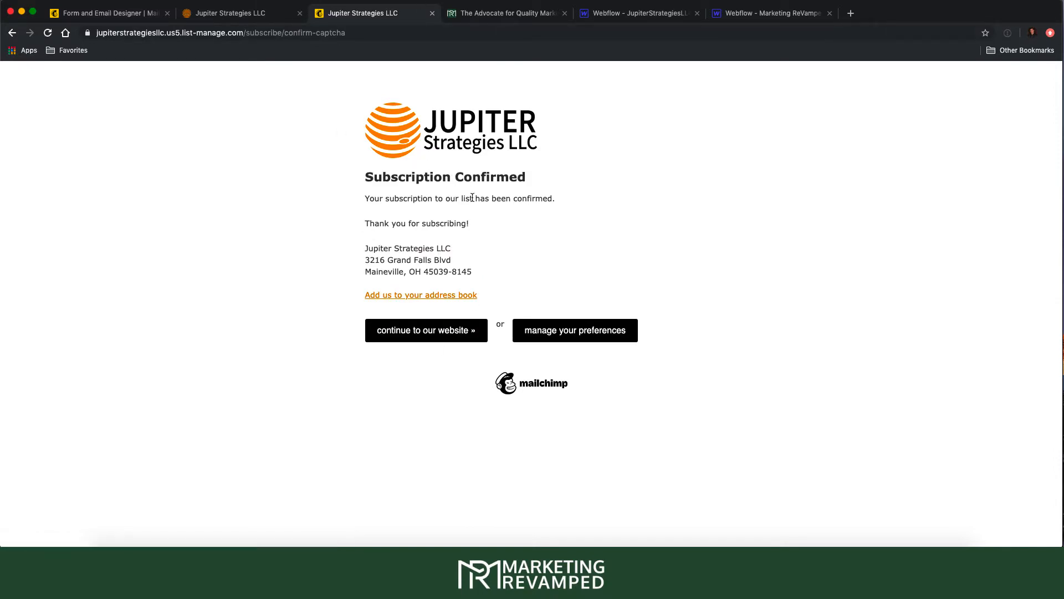
{"action": "left_click", "coordinate": [432, 12]}
{"action": "left_click", "coordinate": [141, 13]}
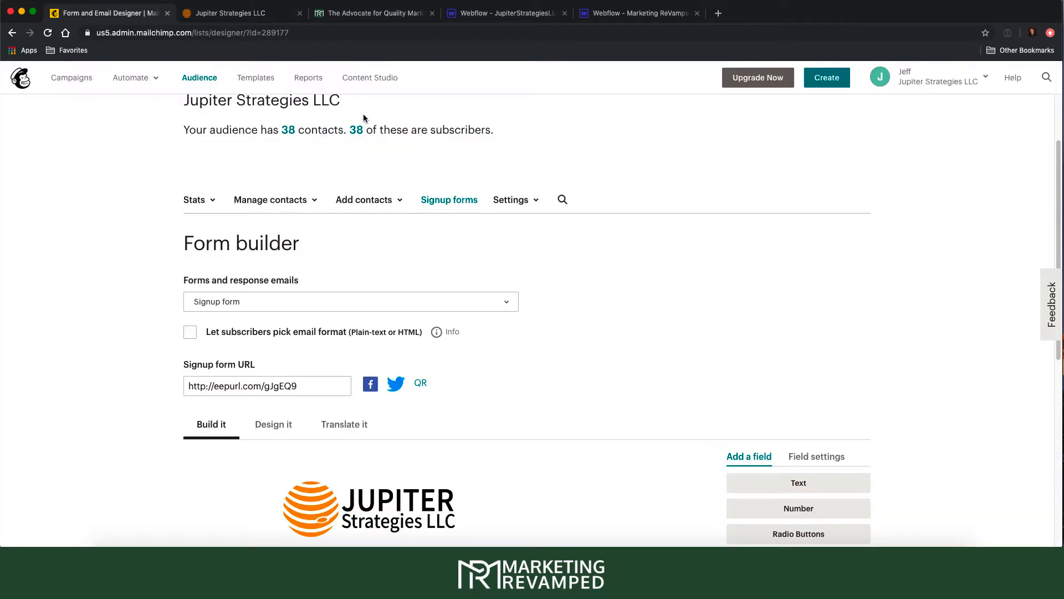
- Go to the Jupiter Strategies LLC audience dashboard and view all 39 contacts
{"action": "scroll", "coordinate": [364, 118], "scroll_direction": "up", "scroll_amount": 3}
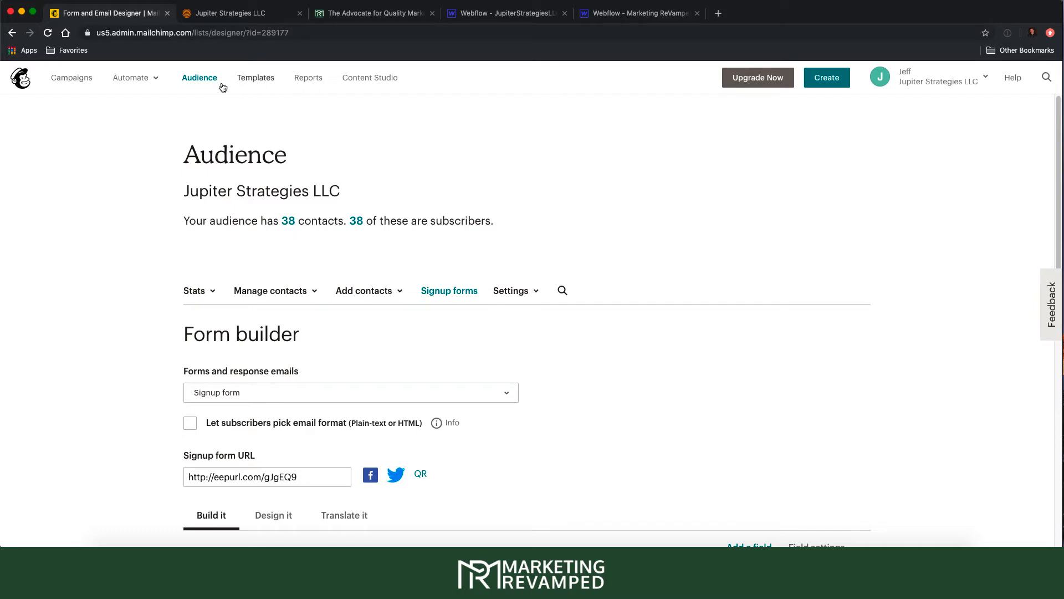
{"action": "left_click", "coordinate": [193, 81]}
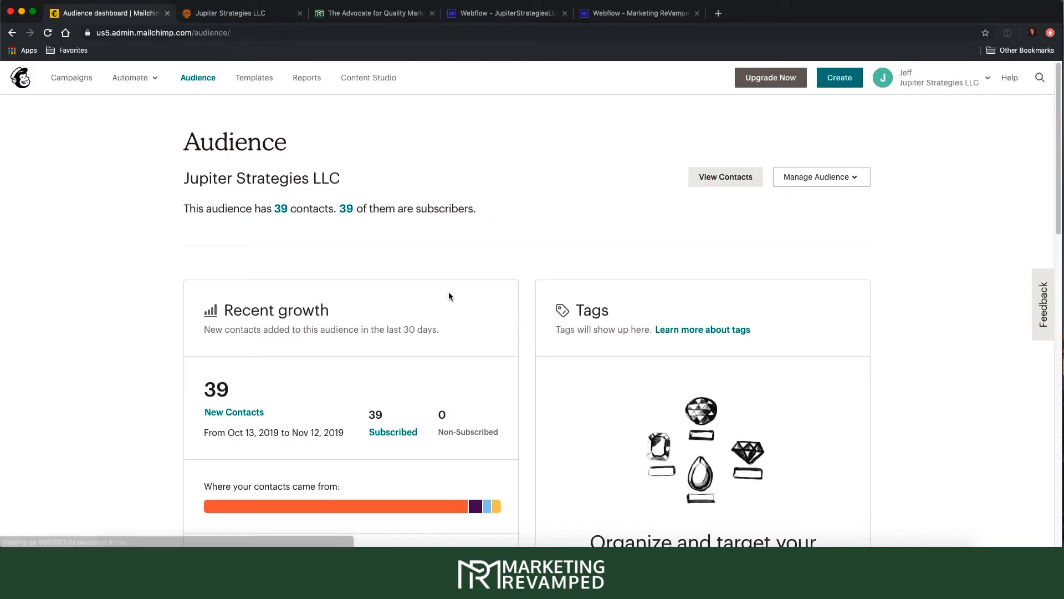
{"action": "scroll", "coordinate": [448, 294], "scroll_direction": "down", "scroll_amount": 15}
{"action": "scroll", "coordinate": [417, 298], "scroll_direction": "up", "scroll_amount": 15}
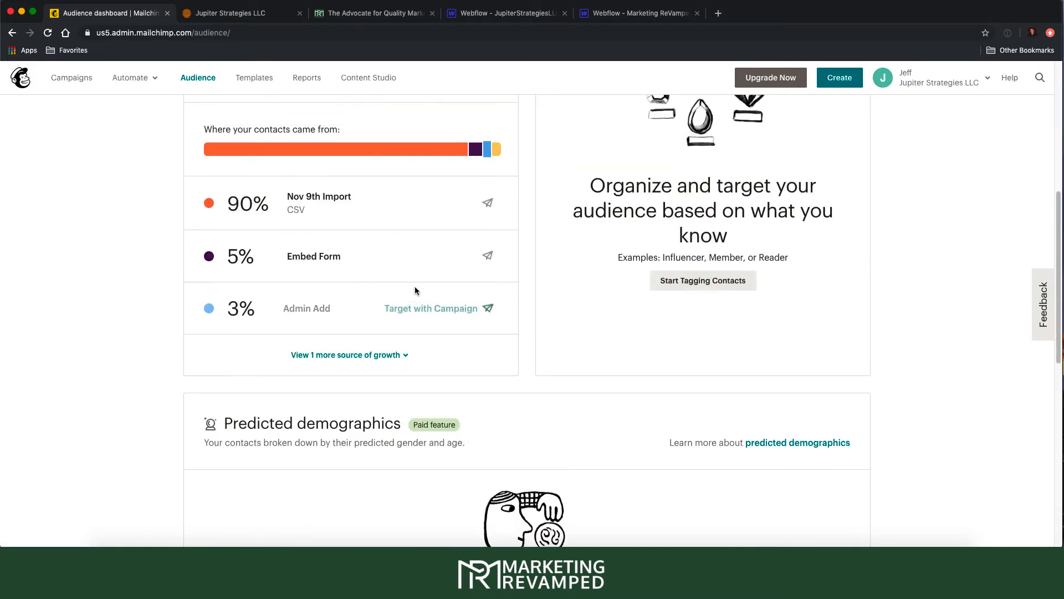
{"action": "left_click", "coordinate": [743, 170]}
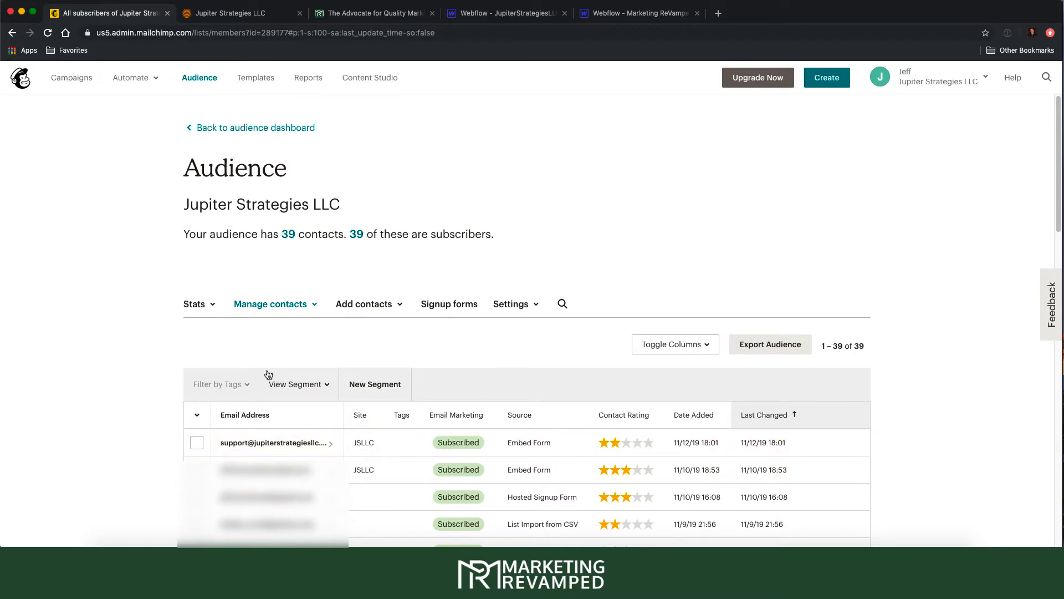
- Filter contacts to the JS LLC Newsletter segment and scroll through their Site and source values
{"action": "left_click", "coordinate": [298, 387]}
{"action": "left_click", "coordinate": [305, 445]}
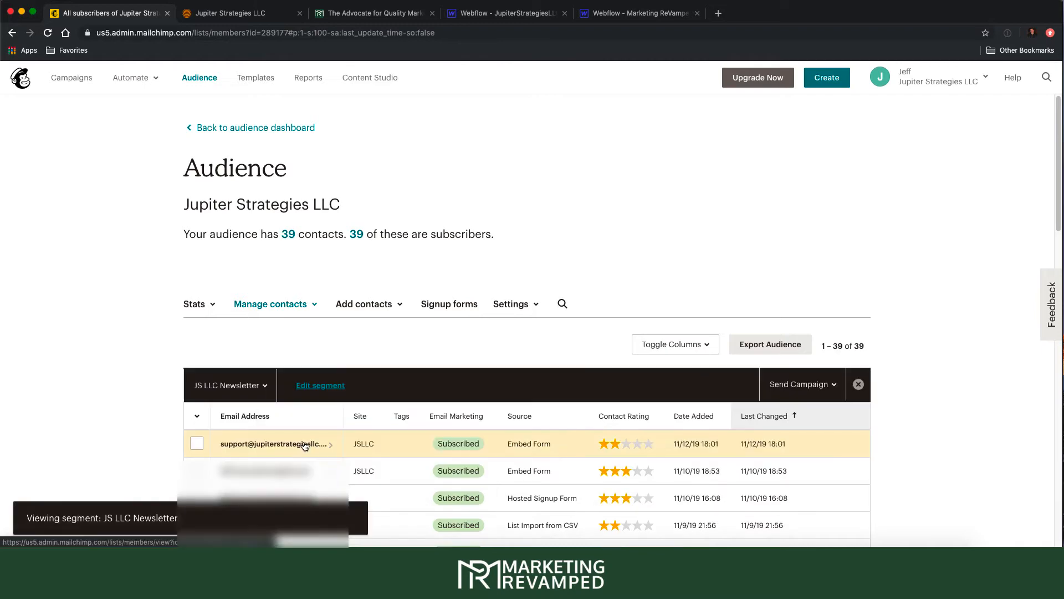
{"action": "scroll", "coordinate": [388, 361], "scroll_direction": "down", "scroll_amount": 5}
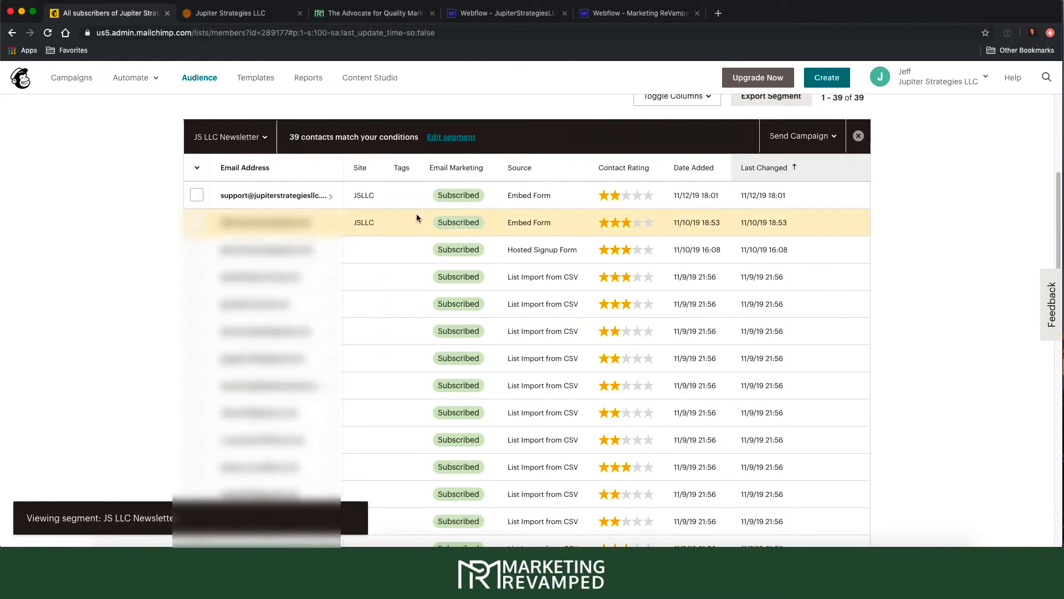
{"action": "scroll", "coordinate": [413, 216], "scroll_direction": "down", "scroll_amount": 5}
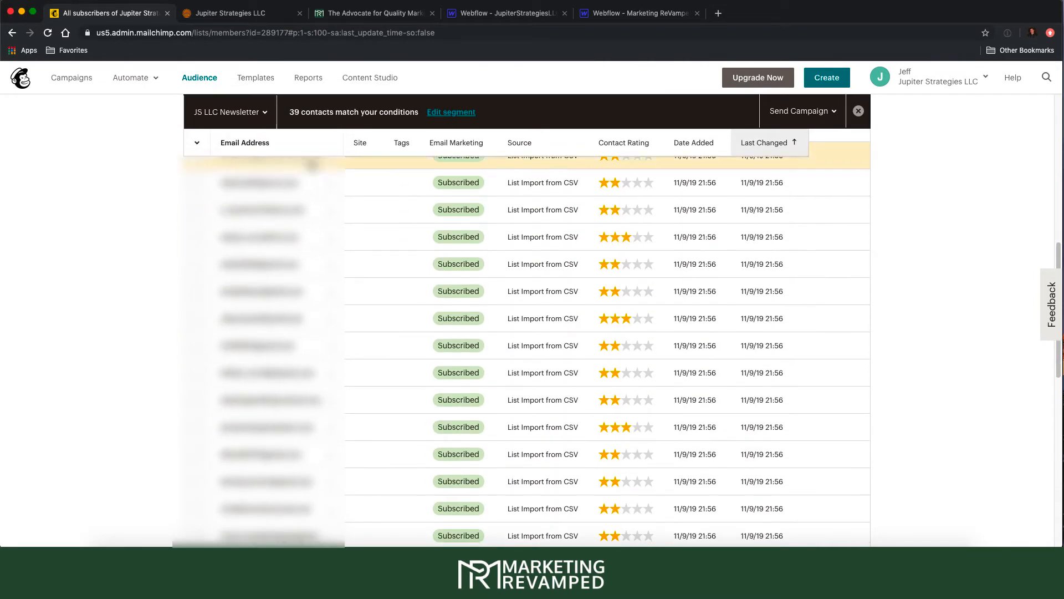
{"action": "scroll", "coordinate": [413, 210], "scroll_direction": "down", "scroll_amount": 5}
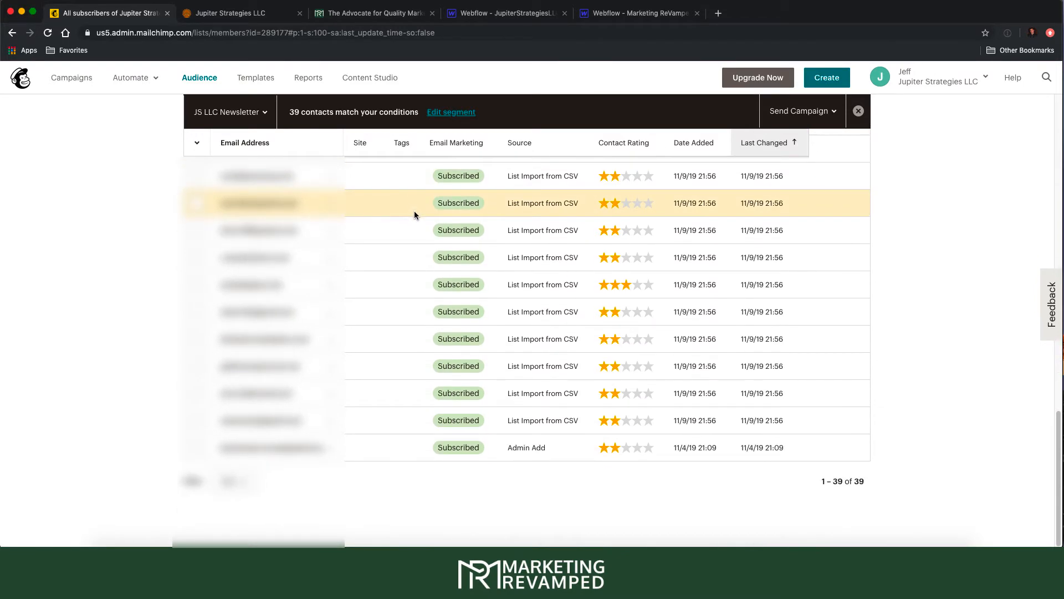
{"action": "scroll", "coordinate": [417, 332], "scroll_direction": "up", "scroll_amount": 10}
{"action": "scroll", "coordinate": [414, 321], "scroll_direction": "up", "scroll_amount": 2}
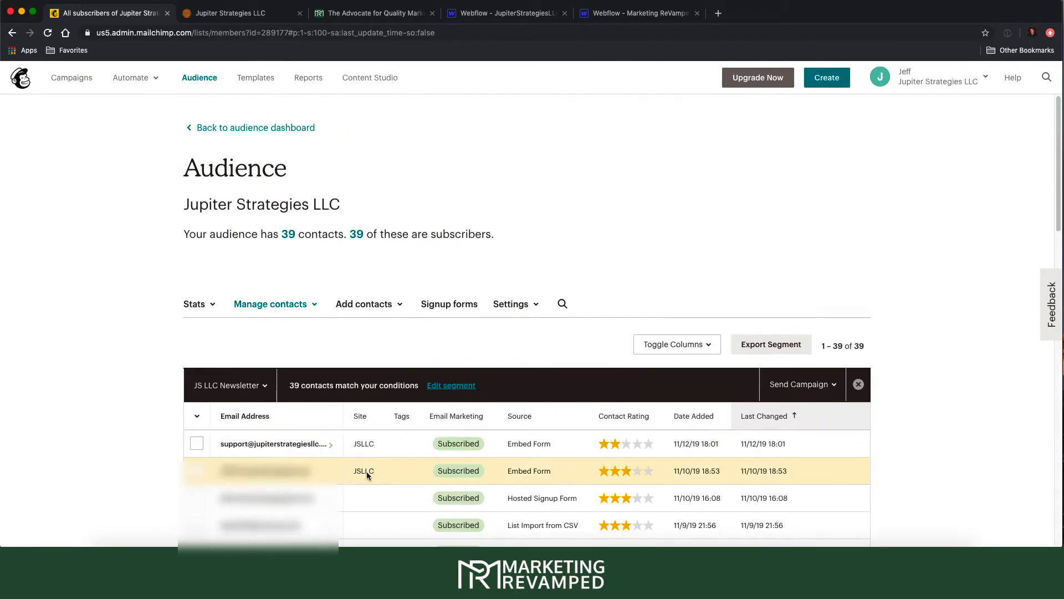
{"action": "scroll", "coordinate": [444, 435], "scroll_direction": "down", "scroll_amount": 5}
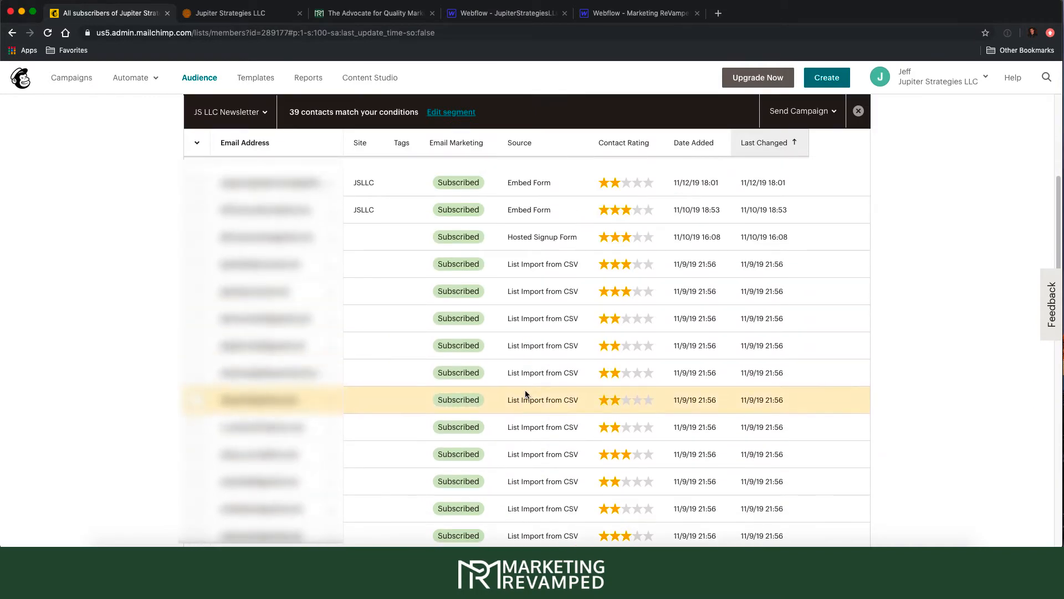
{"action": "scroll", "coordinate": [527, 319], "scroll_direction": "up", "scroll_amount": 5}
{"action": "scroll", "coordinate": [507, 418], "scroll_direction": "down", "scroll_amount": 1}
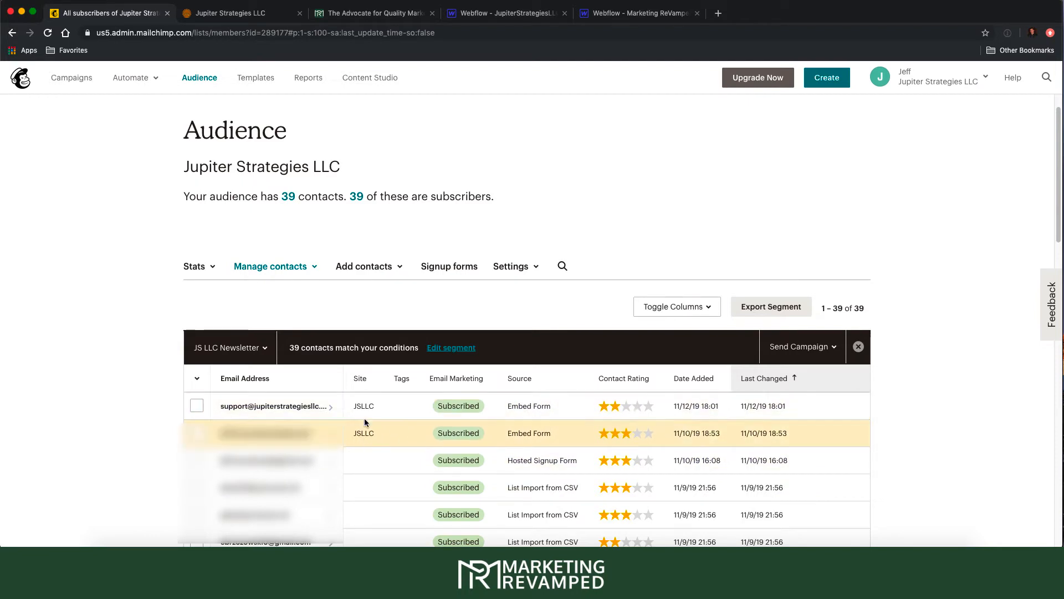
{"action": "scroll", "coordinate": [396, 367], "scroll_direction": "up", "scroll_amount": 1}
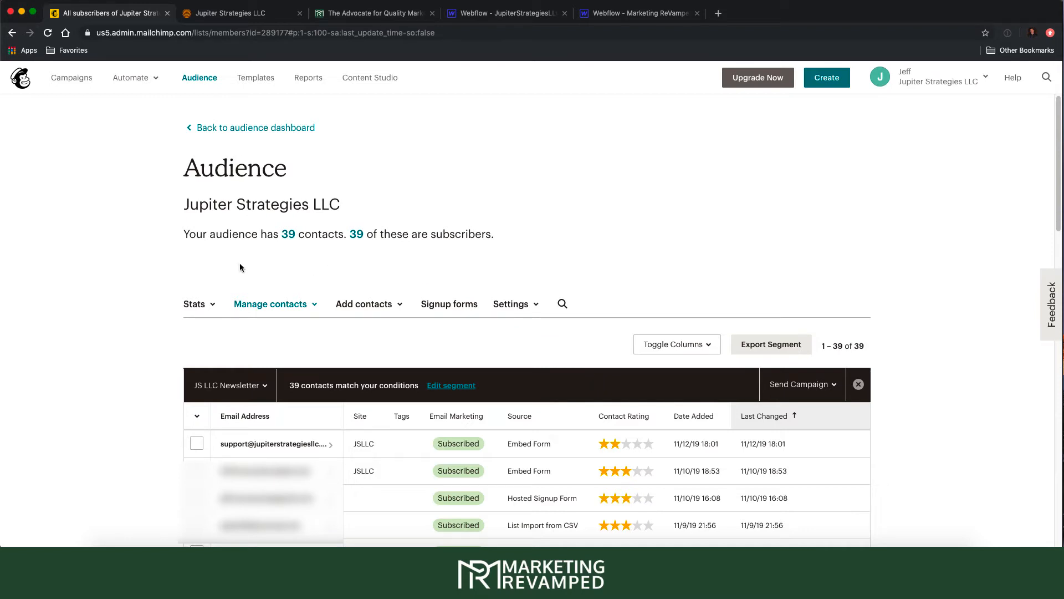
- Return to the 39-contact audience dashboard, check the Webflow tab, and open Manage Audience options
{"action": "left_click", "coordinate": [256, 129]}
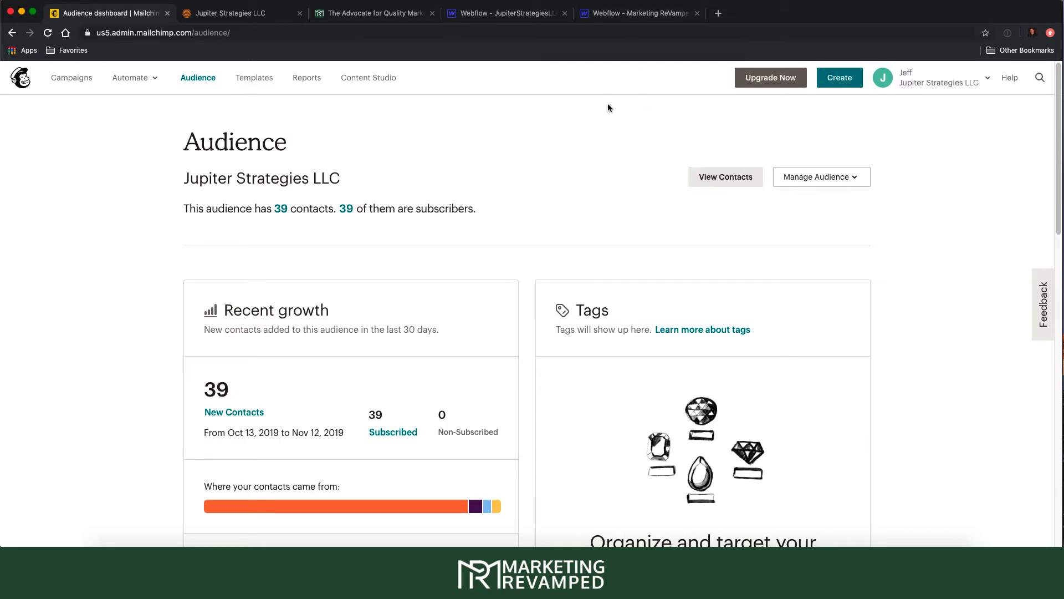
{"action": "left_click", "coordinate": [628, 15]}
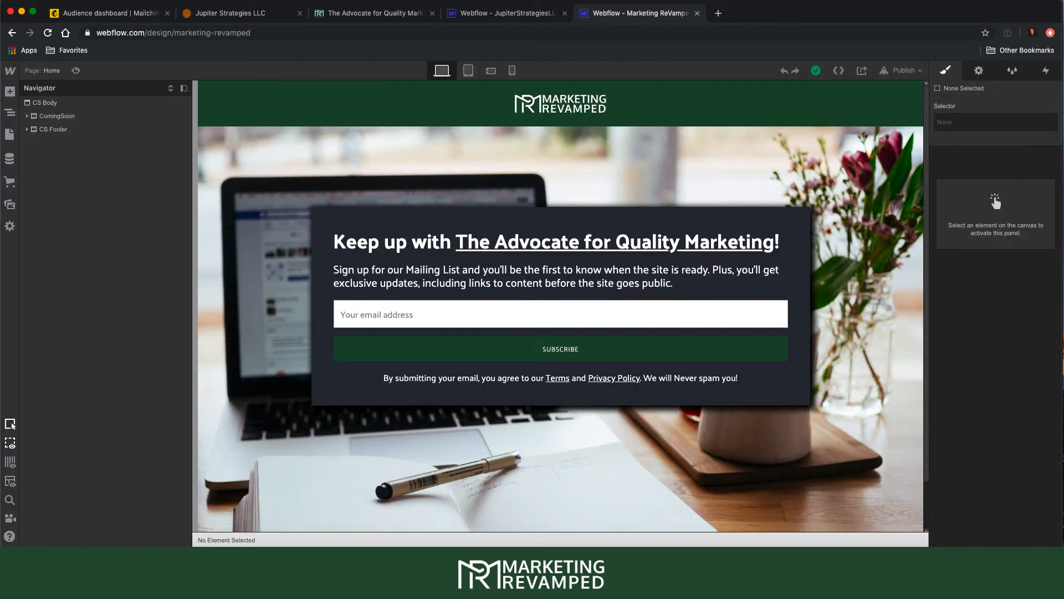
{"action": "left_click", "coordinate": [136, 14]}
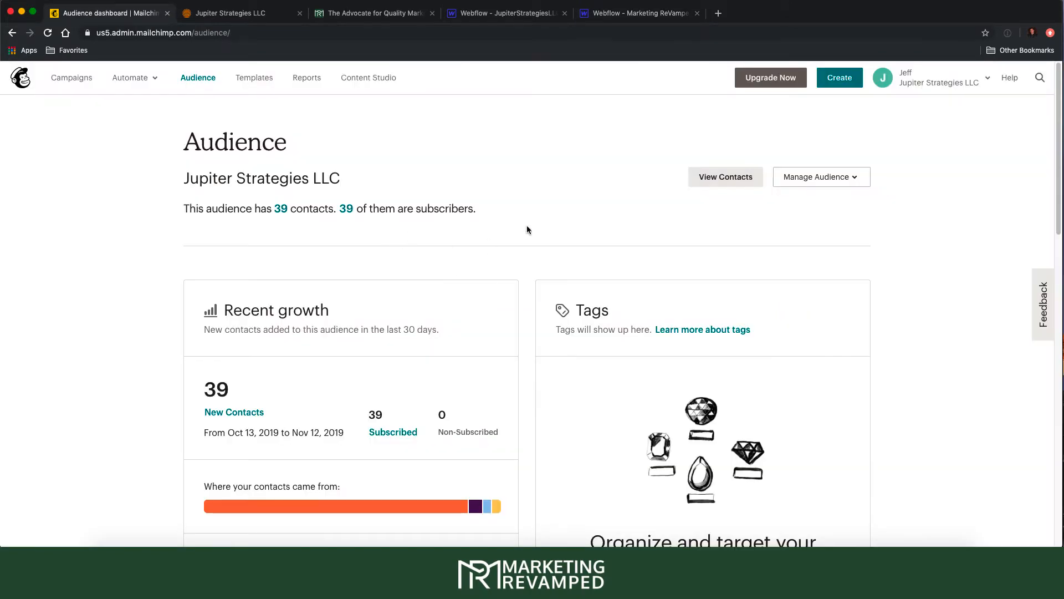
{"action": "left_click", "coordinate": [817, 177]}
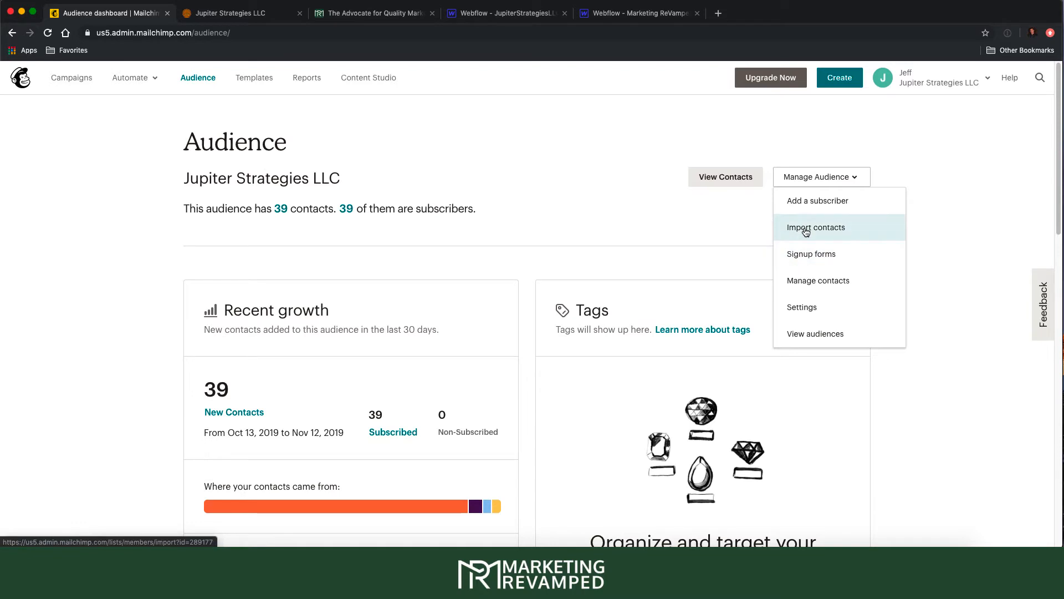
- Open the Form builder from the audience's Signup forms options
{"action": "left_click", "coordinate": [807, 254]}
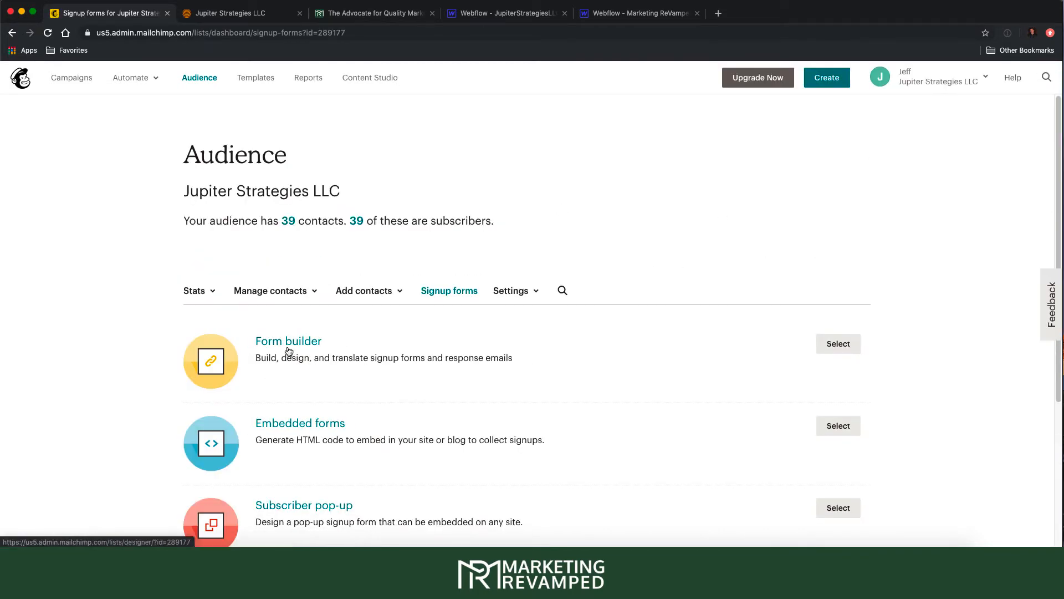
{"action": "left_click", "coordinate": [289, 348]}
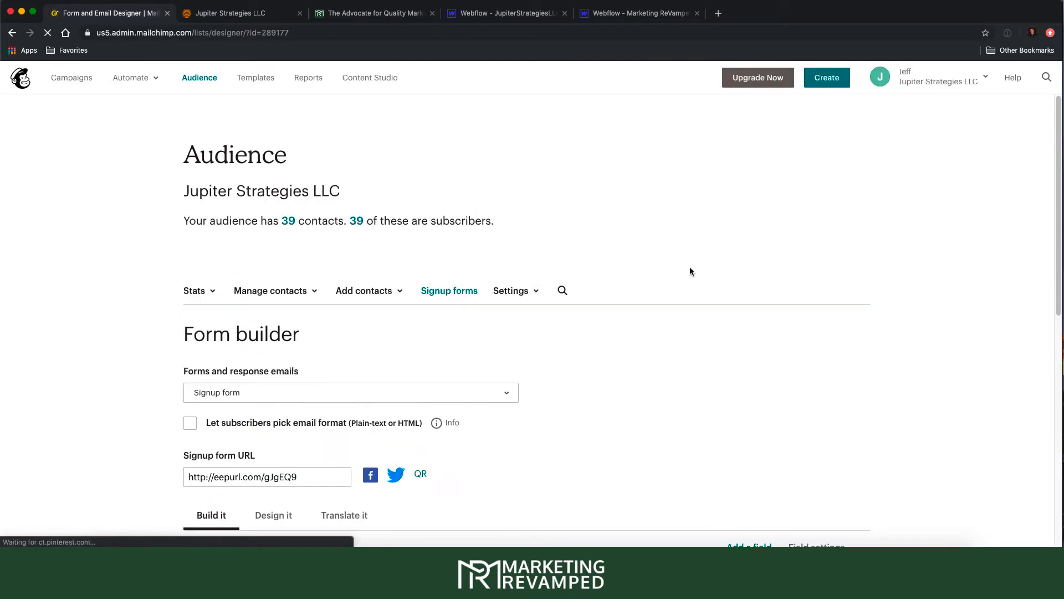
{"action": "scroll", "coordinate": [677, 274], "scroll_direction": "down", "scroll_amount": 5}
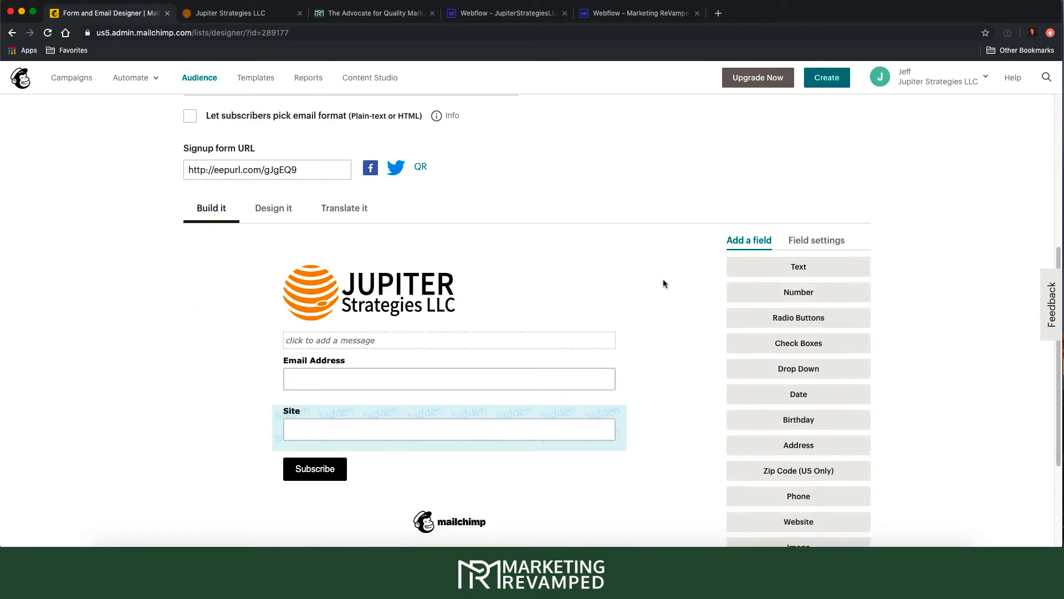
{"action": "scroll", "coordinate": [368, 431], "scroll_direction": "down", "scroll_amount": 3}
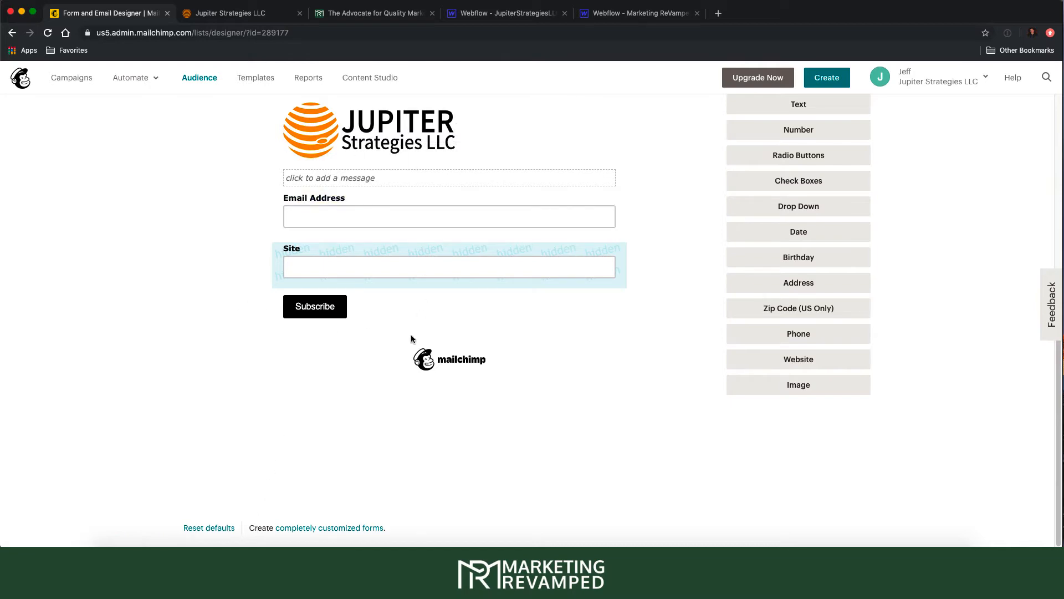
{"action": "scroll", "coordinate": [379, 421], "scroll_direction": "up", "scroll_amount": 7}
- Preview the Update profile thank-you page, then switch the Forms dropdown back to Signup form
{"action": "left_click", "coordinate": [256, 286]}
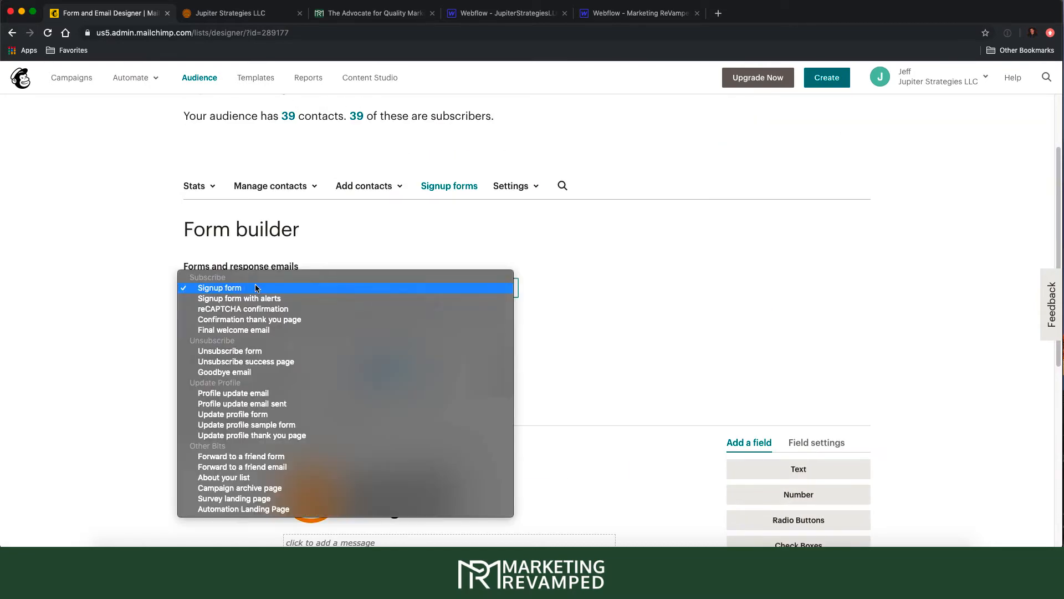
{"action": "left_click", "coordinate": [273, 435]}
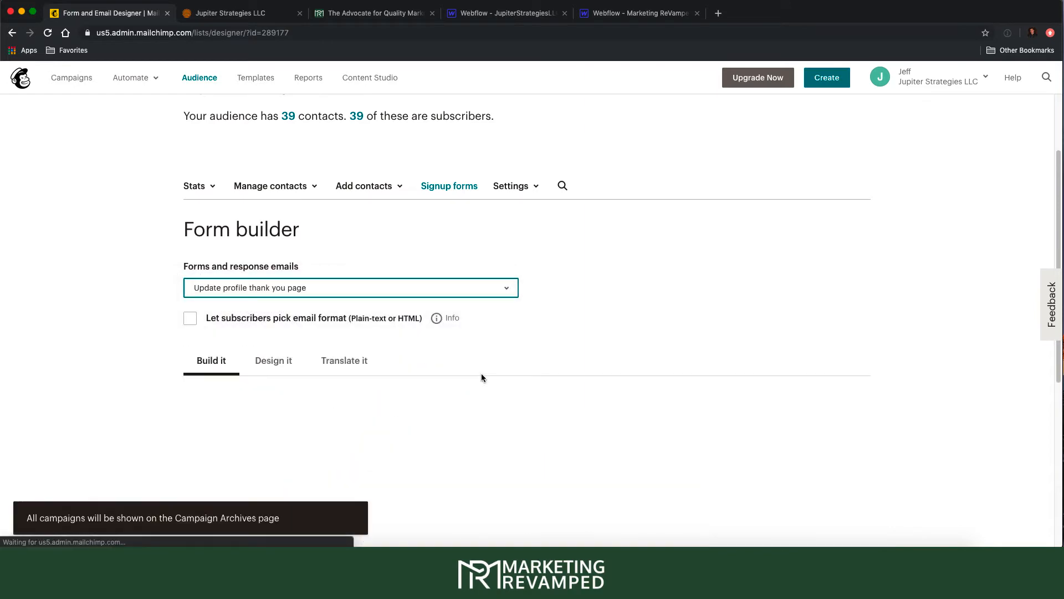
{"action": "scroll", "coordinate": [482, 377], "scroll_direction": "down", "scroll_amount": 4}
{"action": "scroll", "coordinate": [465, 374], "scroll_direction": "up", "scroll_amount": 6}
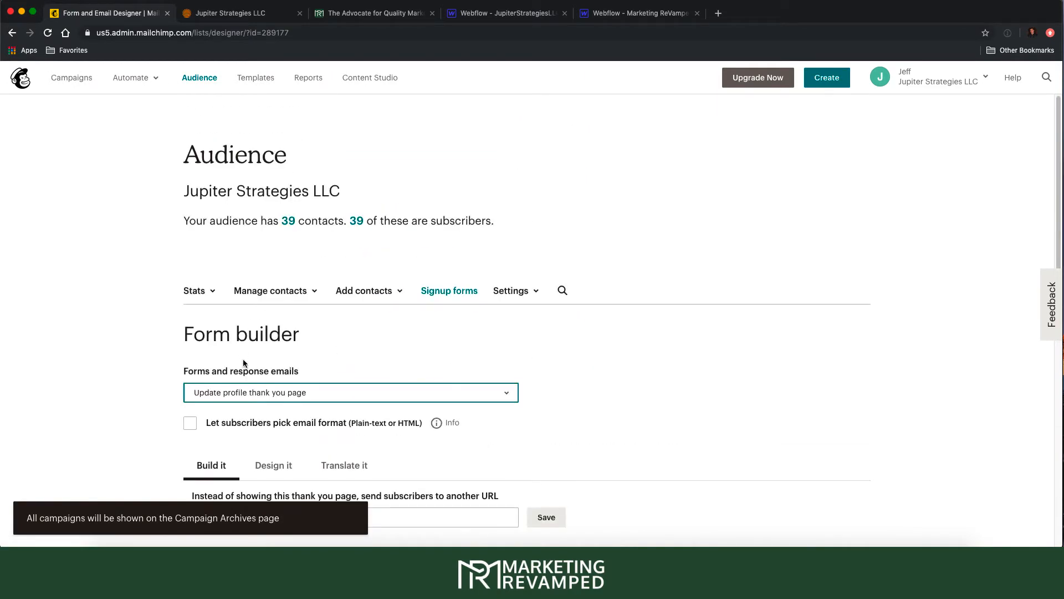
{"action": "left_click", "coordinate": [251, 392]}
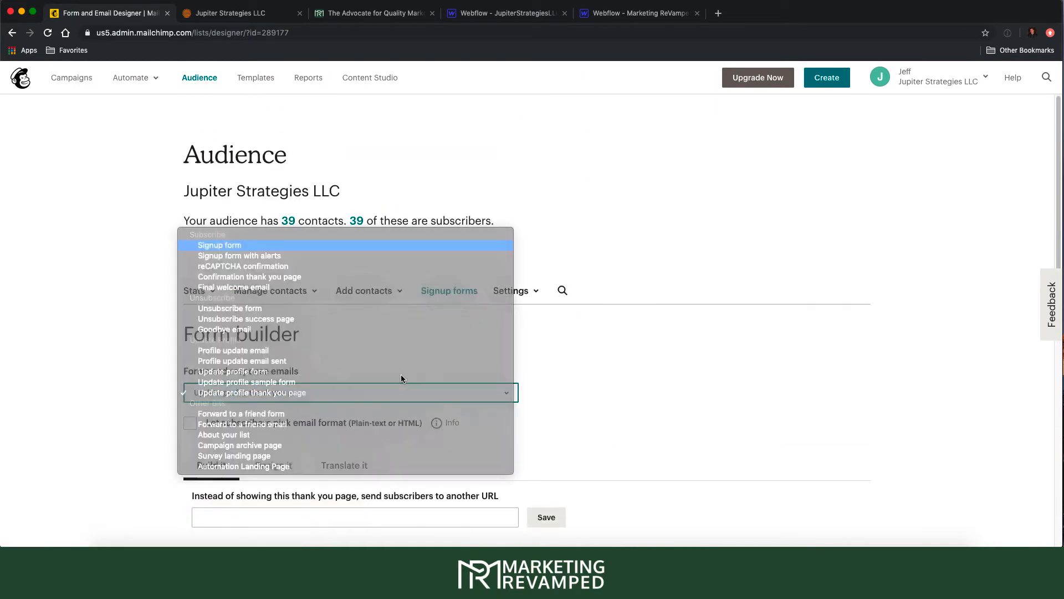
{"action": "key", "text": "Return"}
{"action": "scroll", "coordinate": [482, 402], "scroll_direction": "down", "scroll_amount": 8}
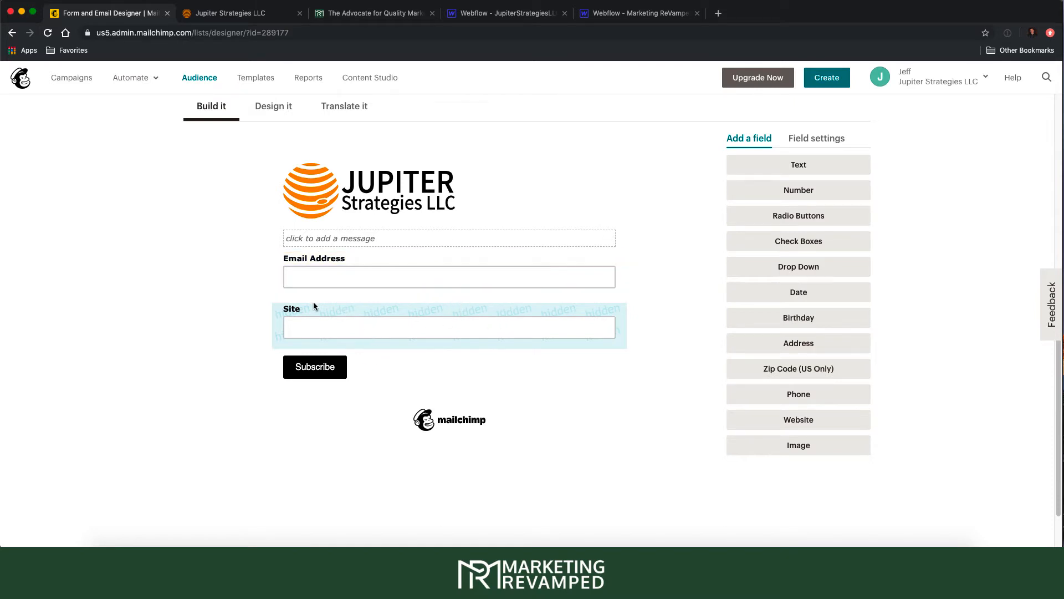
- Start deleting the hidden Site field, then cancel the deletion
{"action": "left_click", "coordinate": [289, 347]}
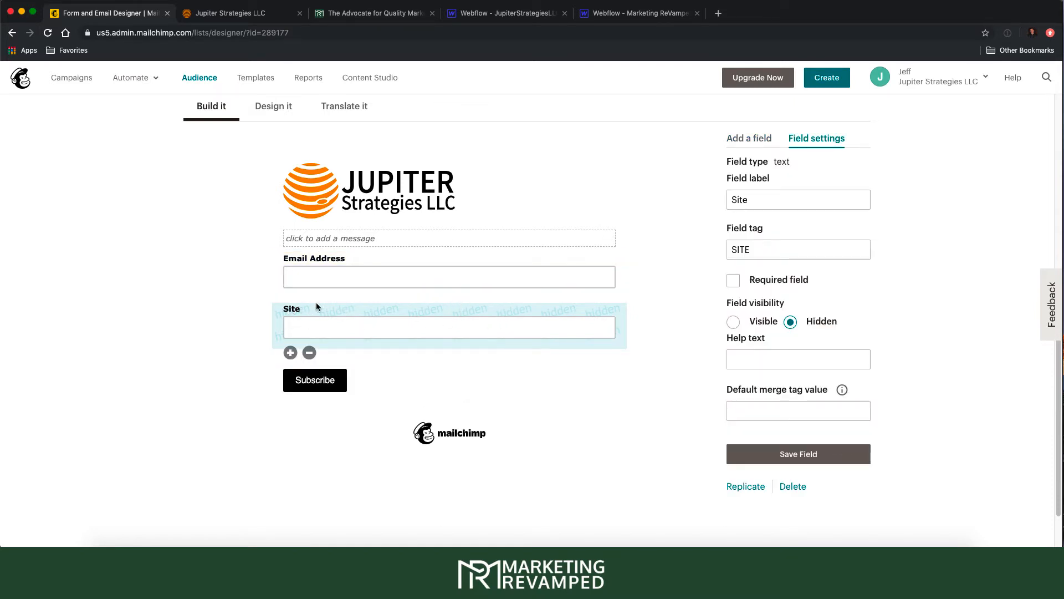
{"action": "left_click", "coordinate": [310, 353]}
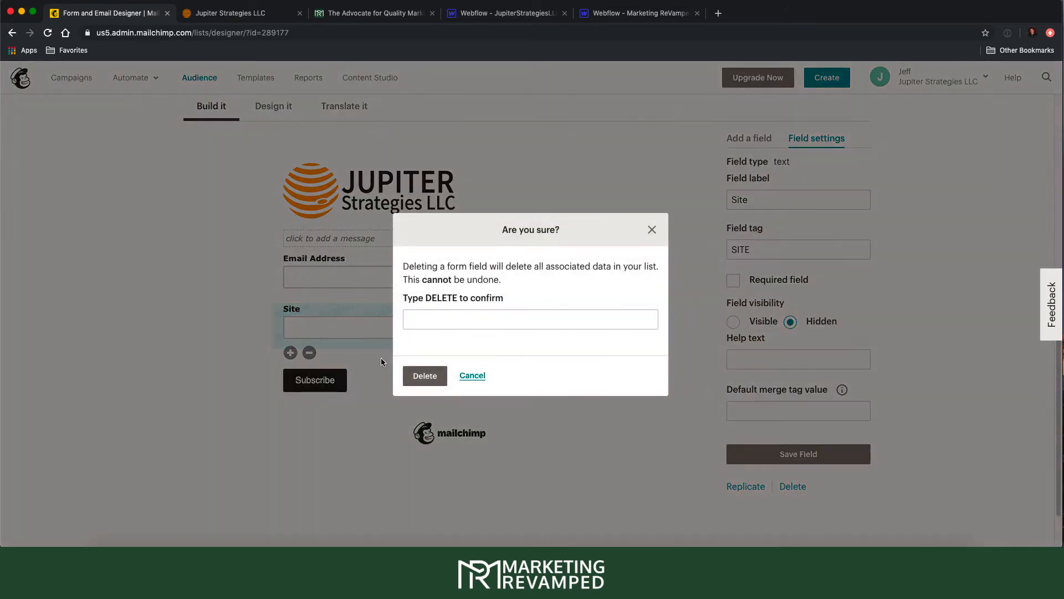
{"action": "left_click", "coordinate": [465, 323]}
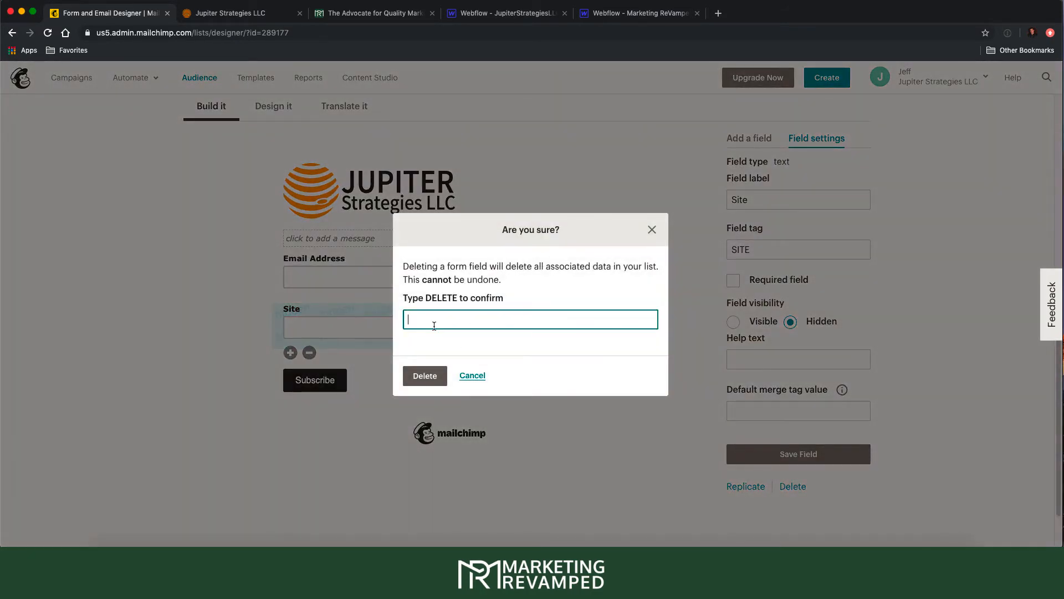
{"action": "left_click", "coordinate": [652, 229]}
- Show the field types available under Add a field
{"action": "scroll", "coordinate": [601, 399], "scroll_direction": "up", "scroll_amount": 6}
{"action": "scroll", "coordinate": [602, 418], "scroll_direction": "down", "scroll_amount": 7}
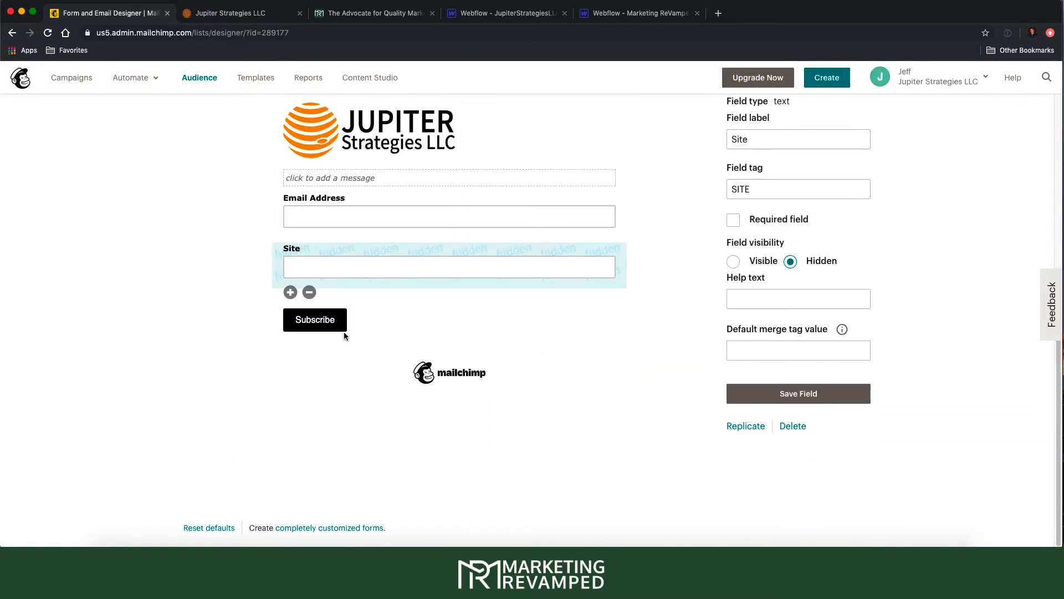
{"action": "scroll", "coordinate": [388, 272], "scroll_direction": "up", "scroll_amount": 4}
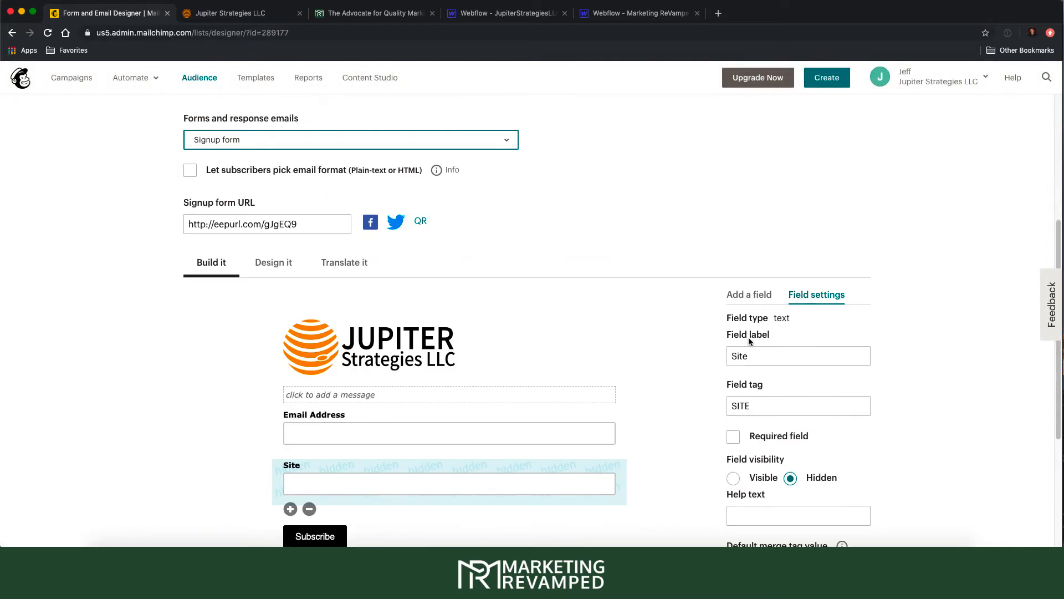
{"action": "left_click", "coordinate": [755, 294]}
{"action": "scroll", "coordinate": [696, 363], "scroll_direction": "down", "scroll_amount": 2}
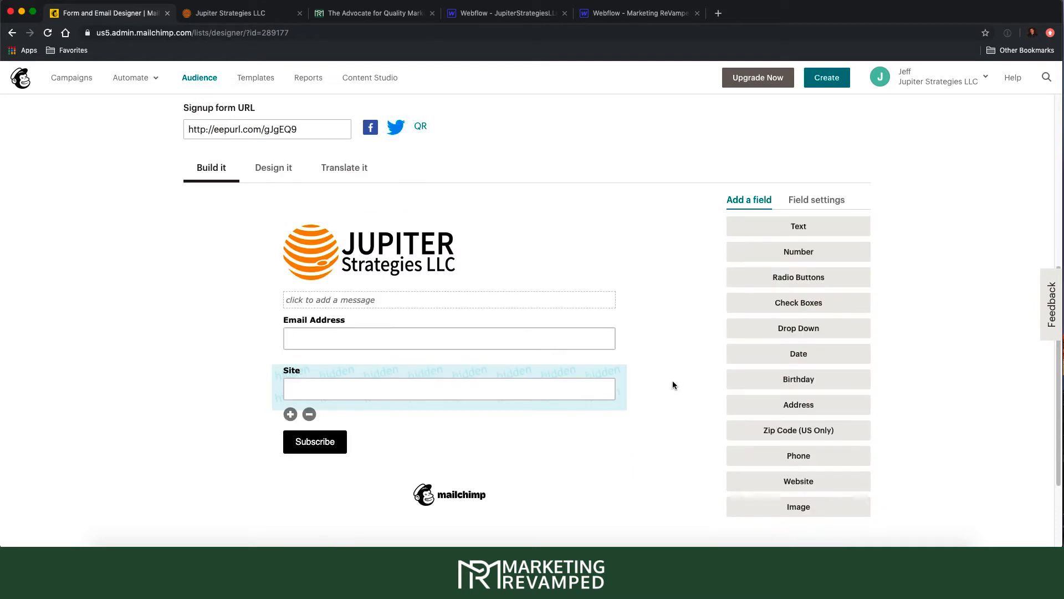
- Add a hidden Text field labelled 'Source' with merge tag SOURCE and save it
{"action": "left_click", "coordinate": [797, 228]}
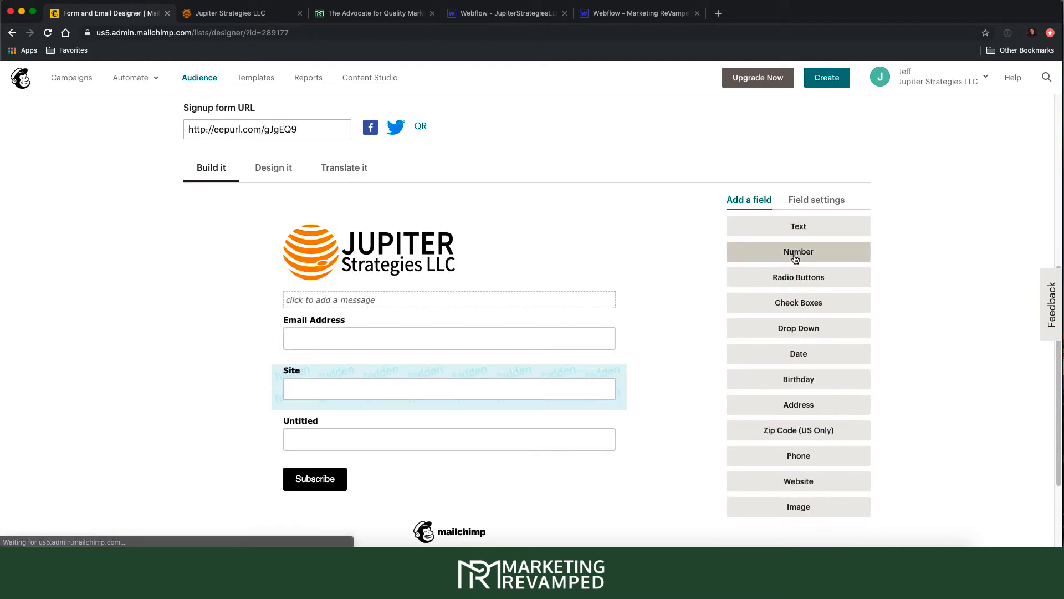
{"action": "left_click", "coordinate": [310, 424]}
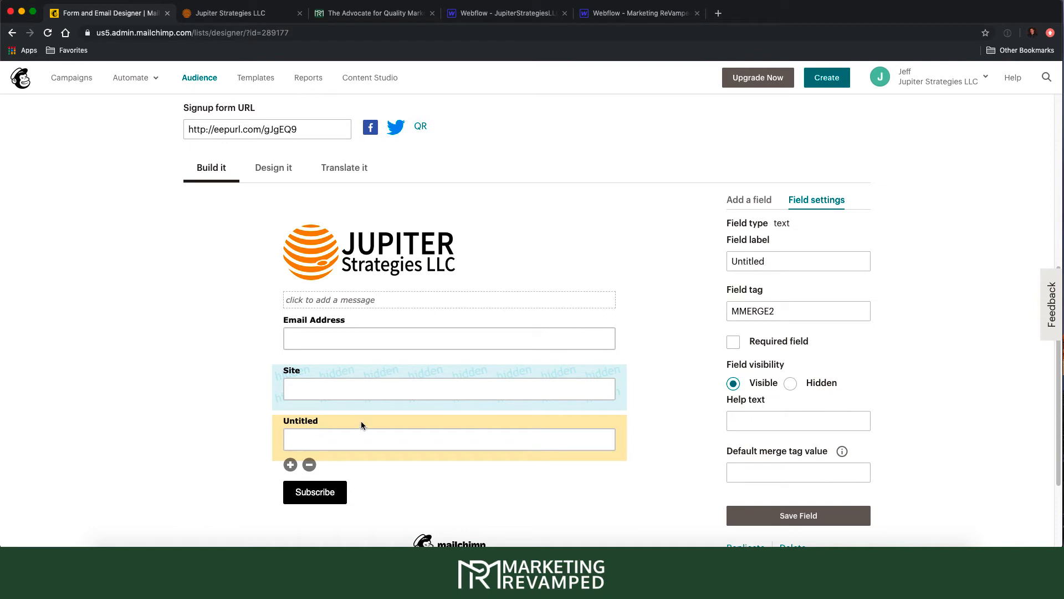
{"action": "double_click", "coordinate": [774, 259]}
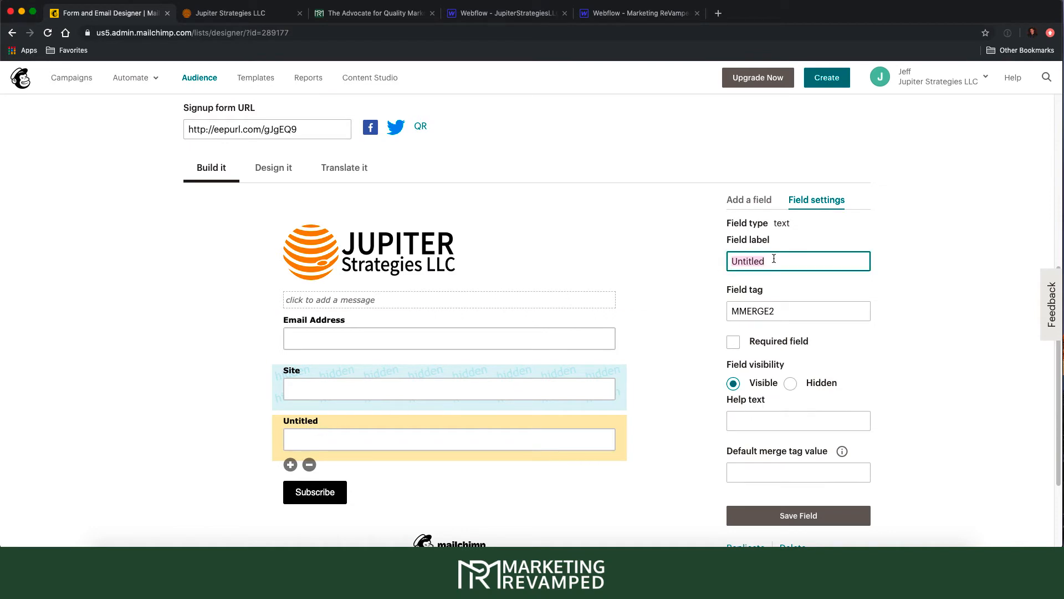
{"action": "type", "text": "Source"}
{"action": "double_click", "coordinate": [774, 314]}
{"action": "type", "text": "S"}
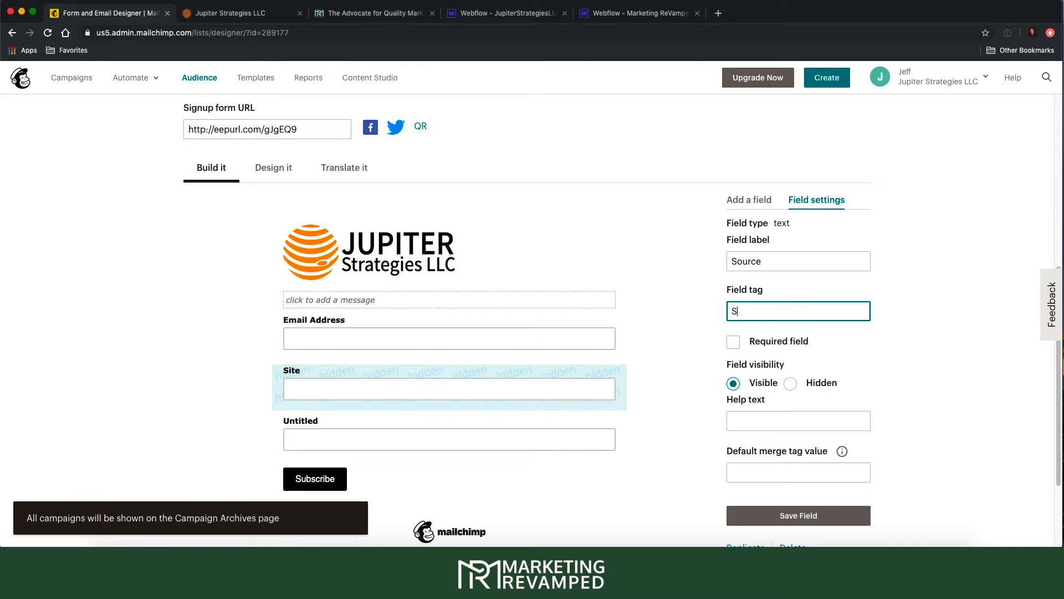
{"action": "type", "text": "OURCE"}
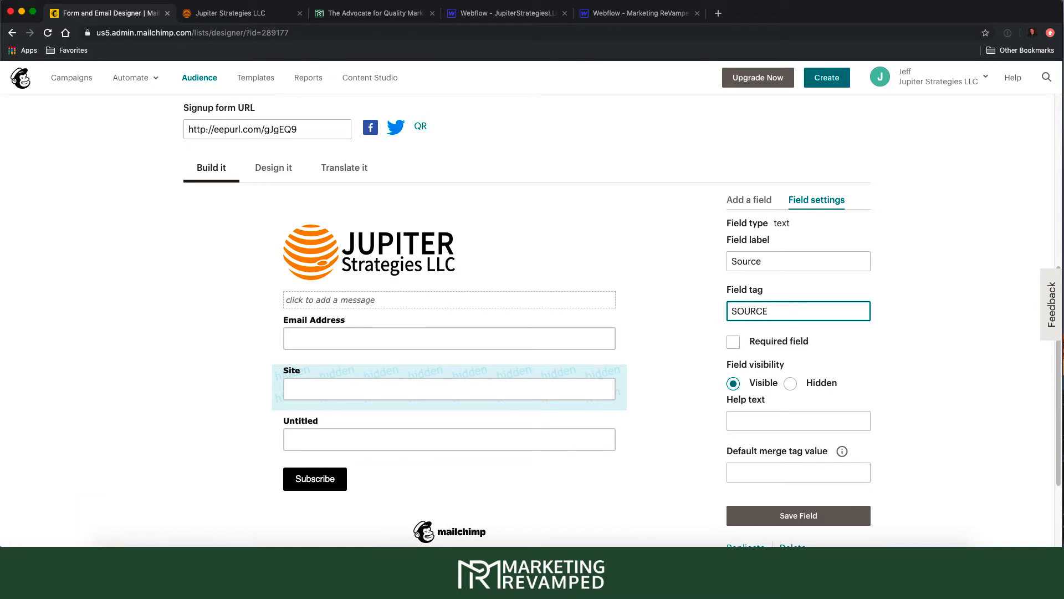
{"action": "left_click", "coordinate": [791, 383]}
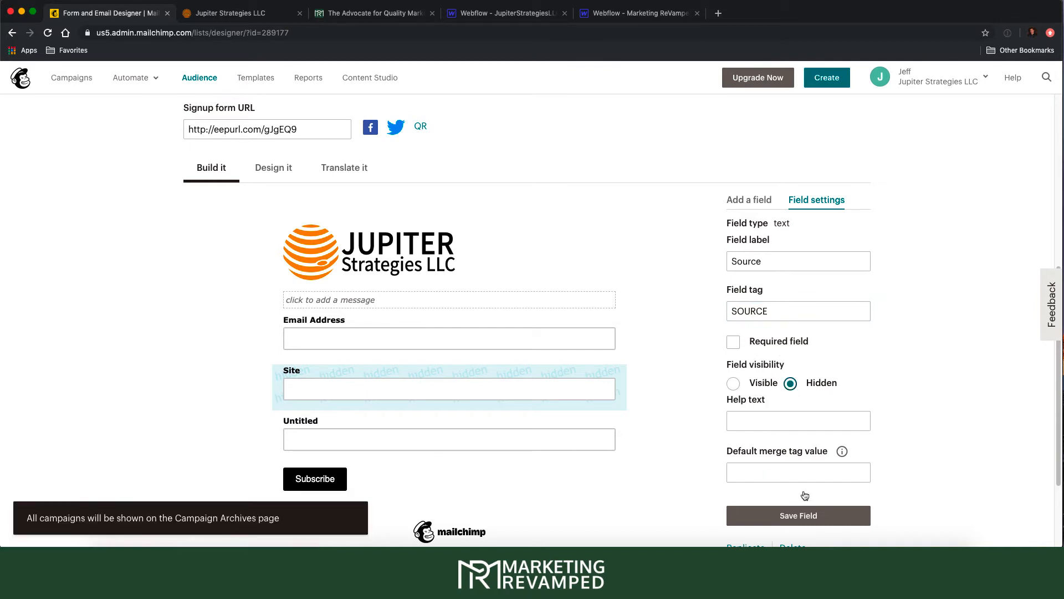
{"action": "left_click", "coordinate": [807, 515]}
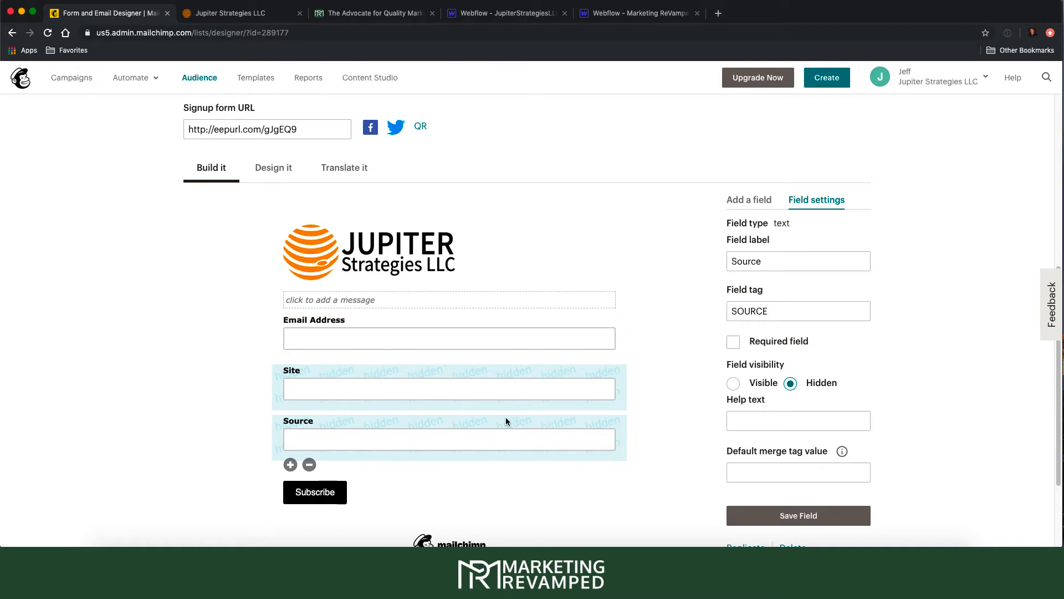
- Delete the Source field, confirming by typing DELETE
{"action": "left_click", "coordinate": [315, 464]}
{"action": "left_click", "coordinate": [478, 316]}
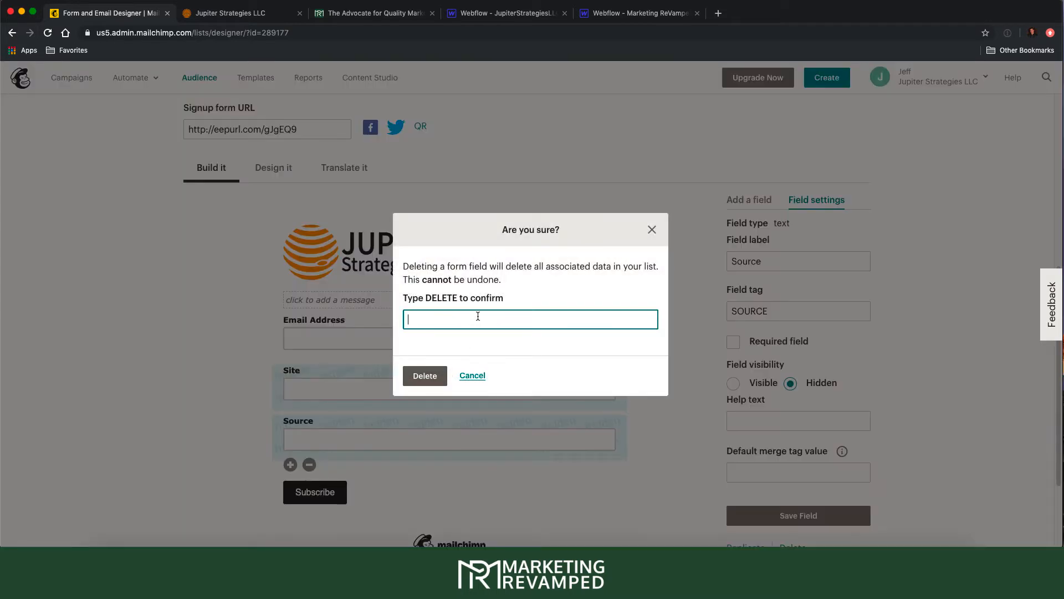
{"action": "type", "text": "DELETE"}
{"action": "key", "text": "Return"}
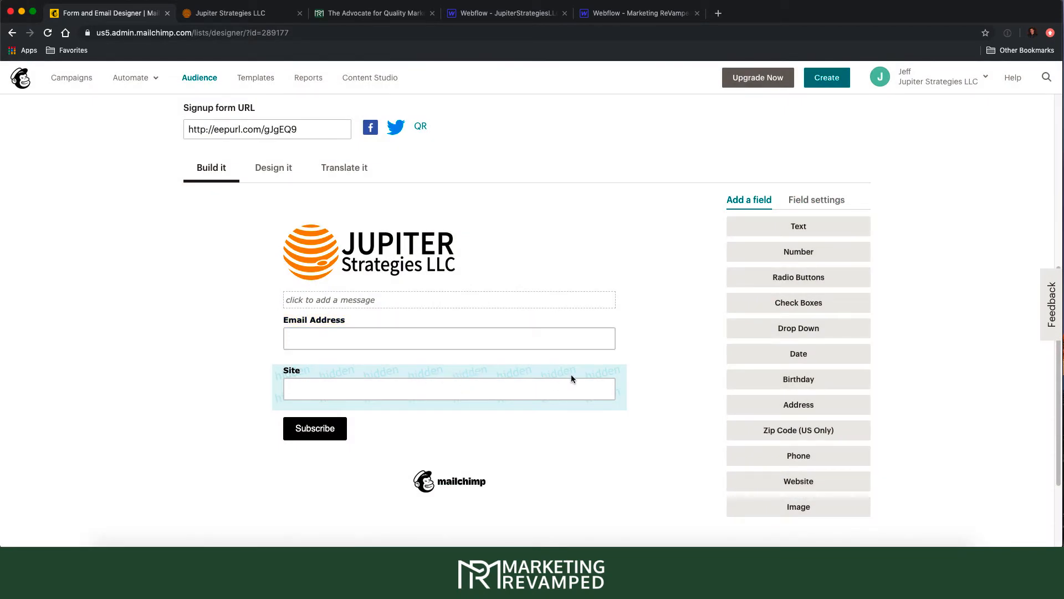
- Re-save the hidden Site field's settings, dismiss the popup, and go to Signup forms
{"action": "scroll", "coordinate": [667, 381], "scroll_direction": "up", "scroll_amount": 3}
{"action": "scroll", "coordinate": [781, 292], "scroll_direction": "down", "scroll_amount": 2}
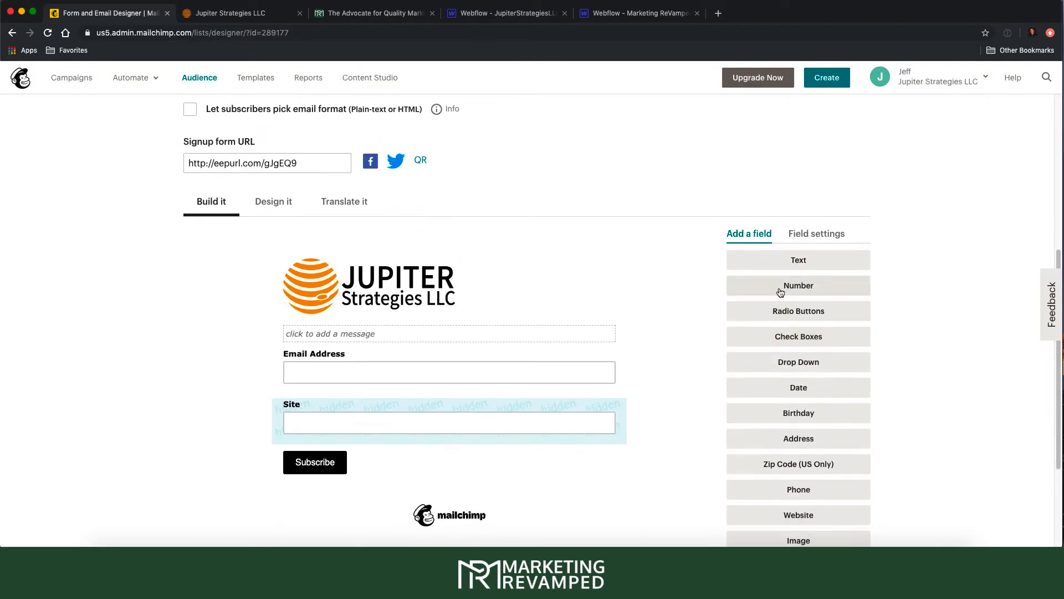
{"action": "left_click", "coordinate": [571, 407]}
{"action": "scroll", "coordinate": [775, 394], "scroll_direction": "down", "scroll_amount": 1}
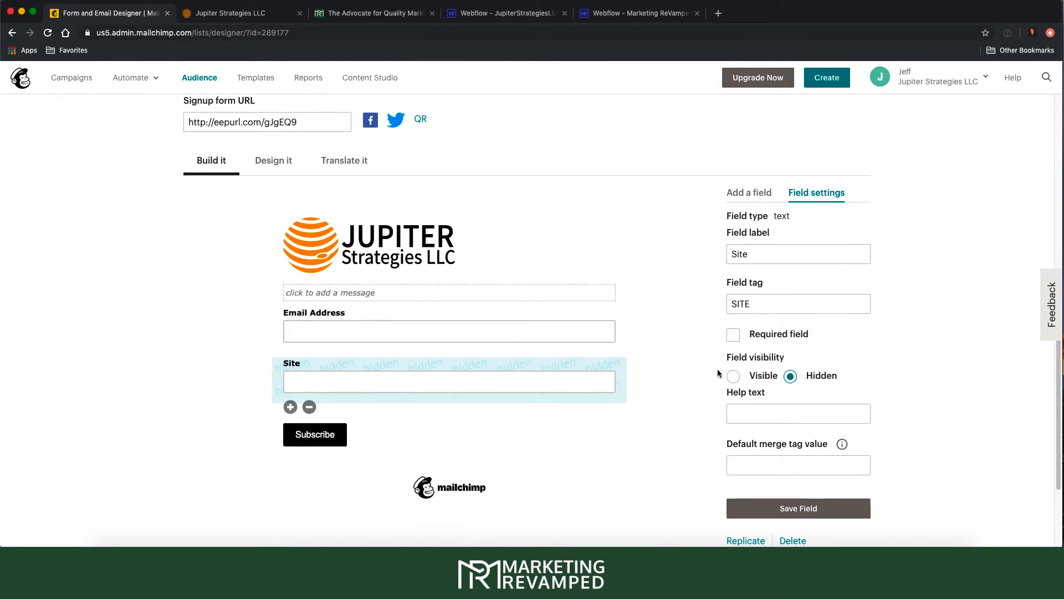
{"action": "scroll", "coordinate": [794, 404], "scroll_direction": "down", "scroll_amount": 2}
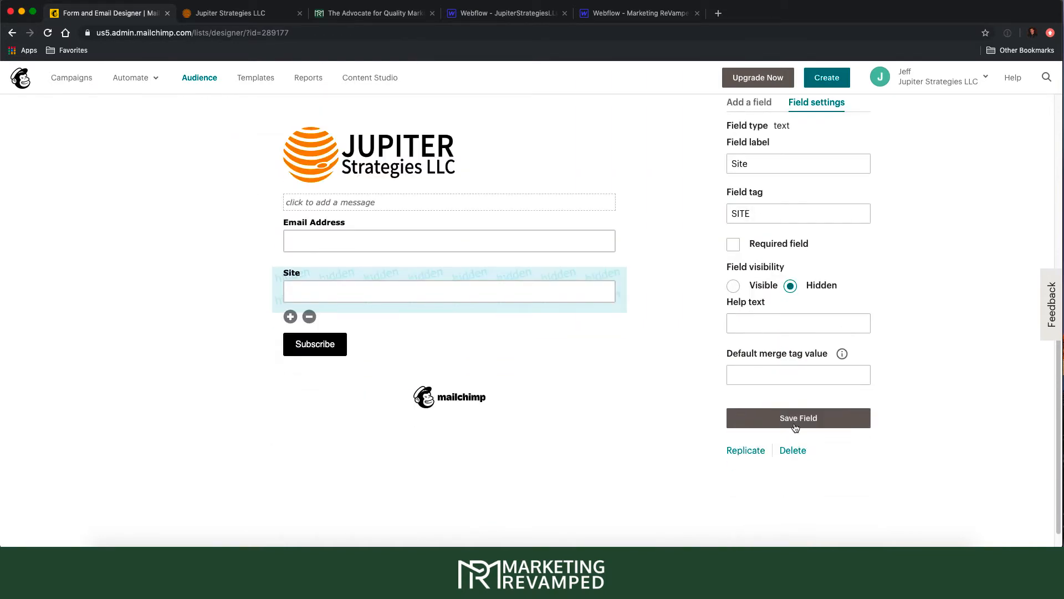
{"action": "left_click", "coordinate": [796, 426]}
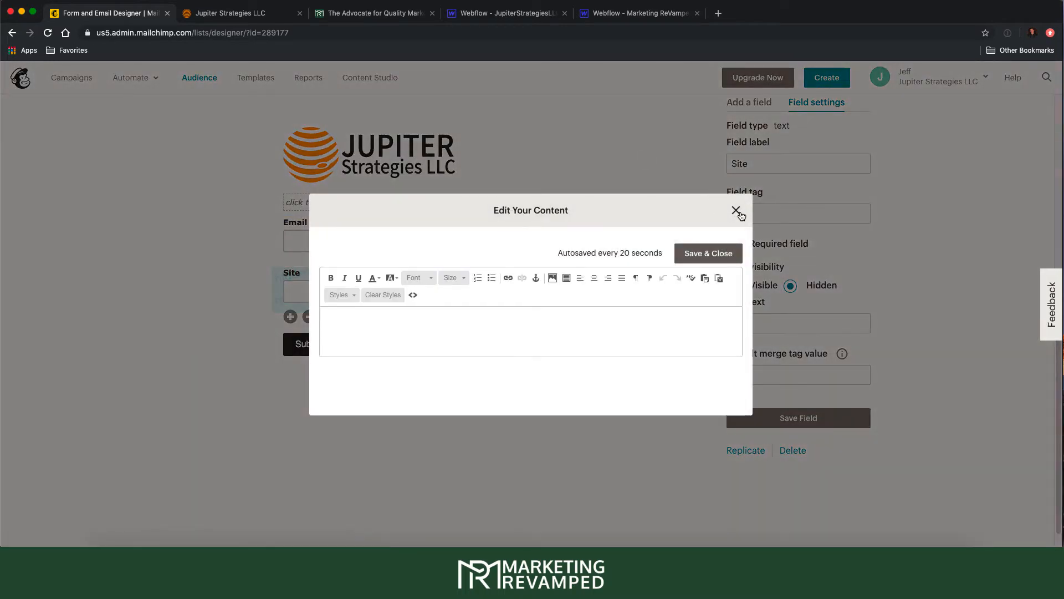
{"action": "left_click", "coordinate": [737, 210]}
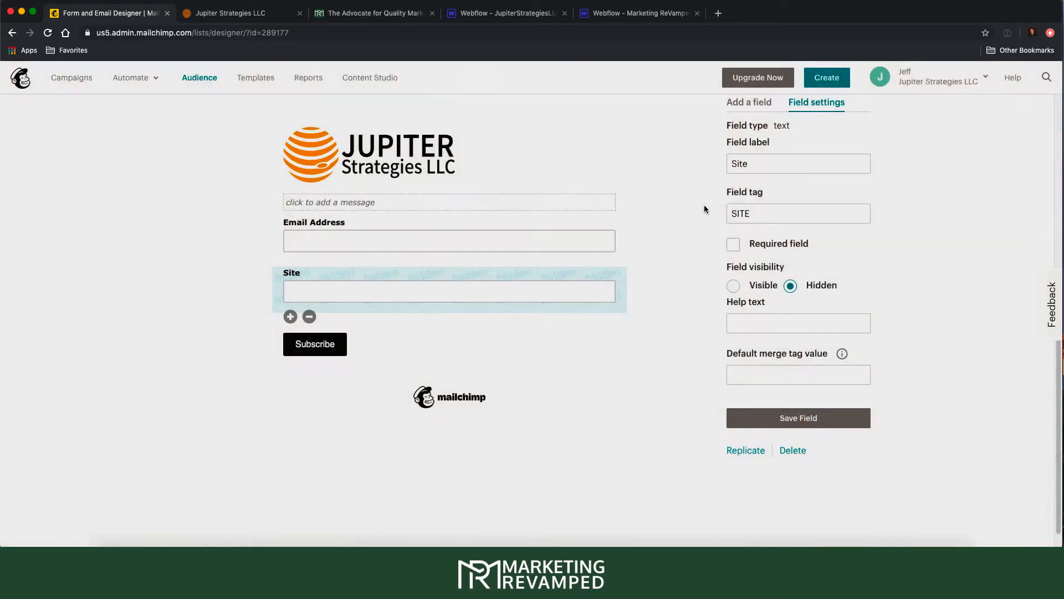
{"action": "left_click", "coordinate": [449, 292]}
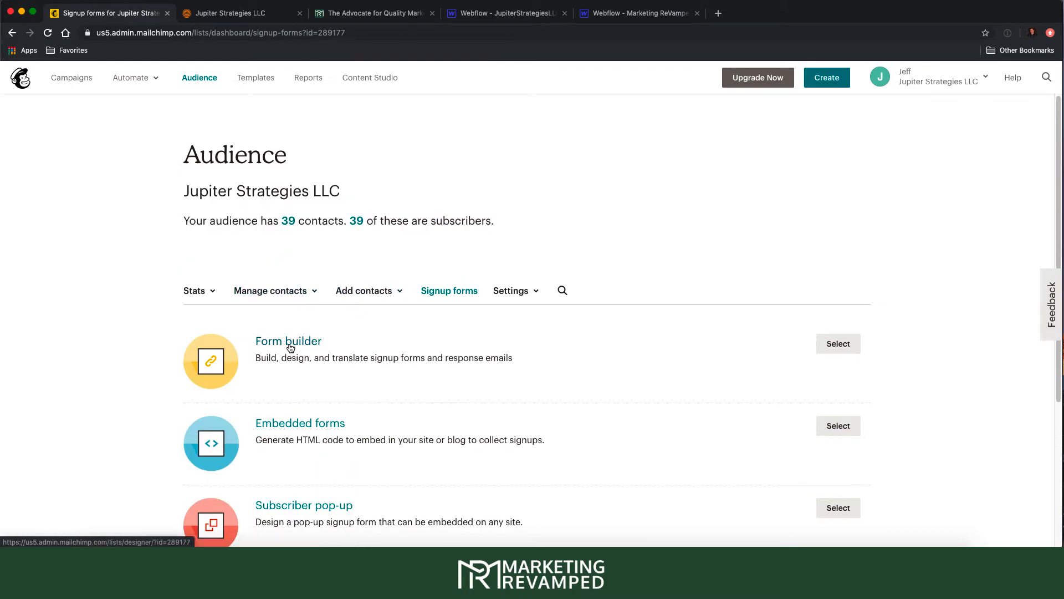
- Open Embedded forms and clear the old form code from the TextEdit document
{"action": "left_click", "coordinate": [332, 425]}
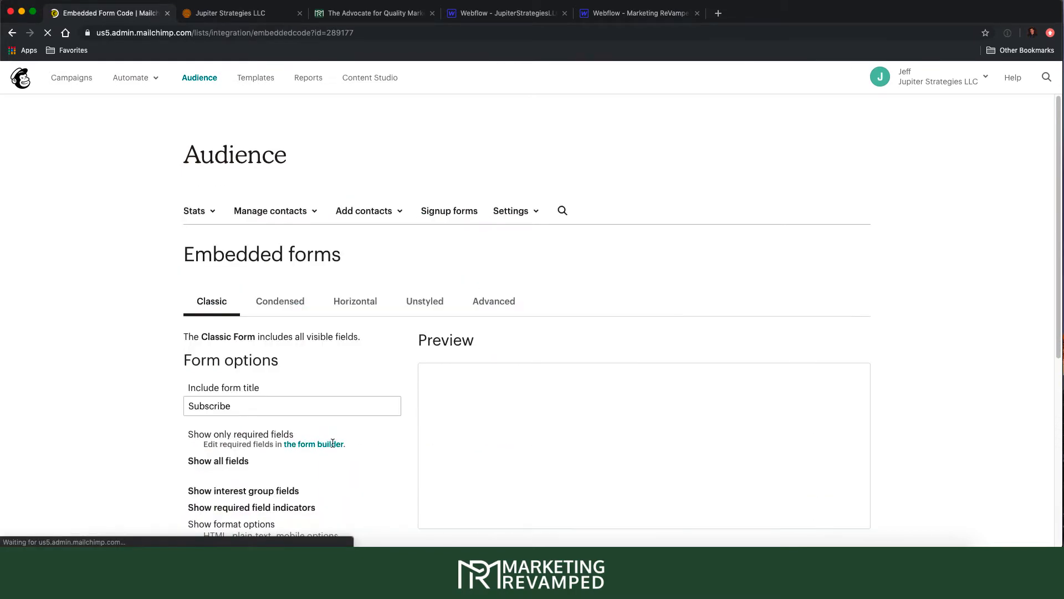
{"action": "left_click", "coordinate": [700, 520]}
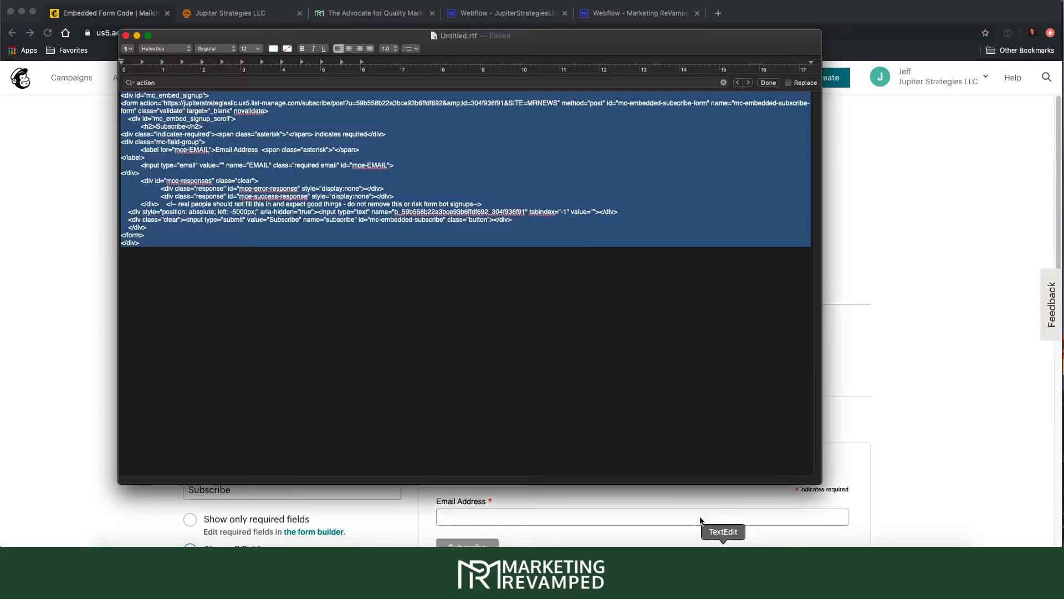
{"action": "key", "text": "BackSpace"}
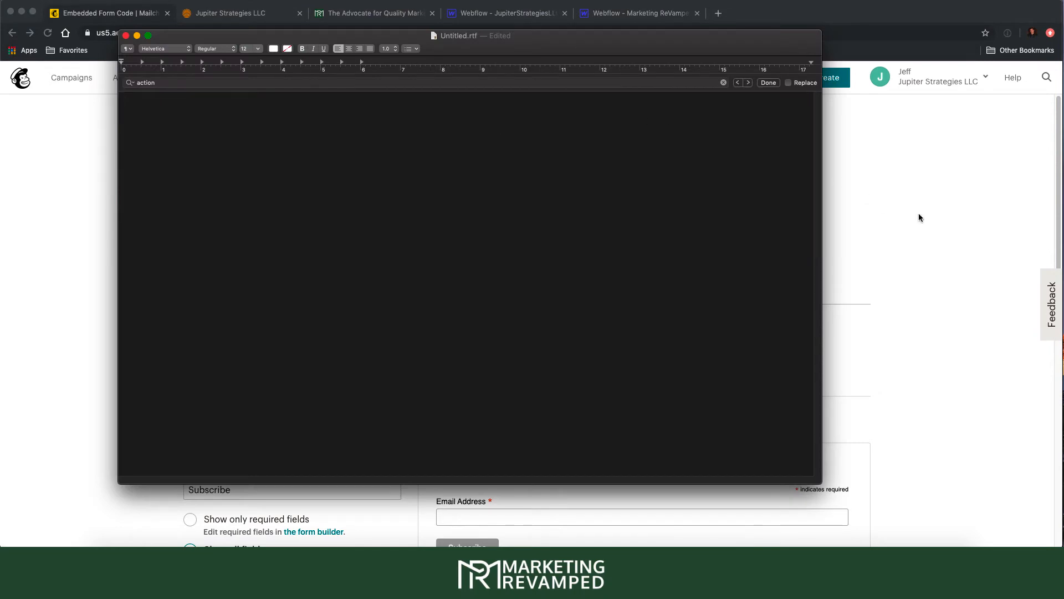
- Back in Mailchimp, scroll down to the embedded form's code box
{"action": "left_click", "coordinate": [919, 217]}
{"action": "scroll", "coordinate": [775, 317], "scroll_direction": "down", "scroll_amount": 5}
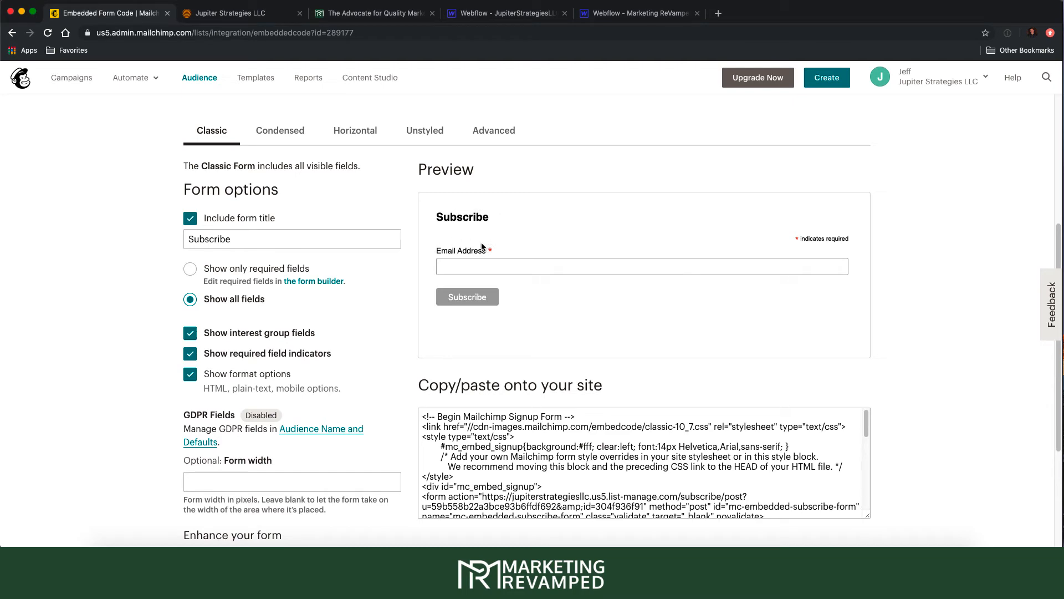
{"action": "scroll", "coordinate": [535, 427], "scroll_direction": "down", "scroll_amount": 2}
{"action": "scroll", "coordinate": [540, 447], "scroll_direction": "down", "scroll_amount": 8}
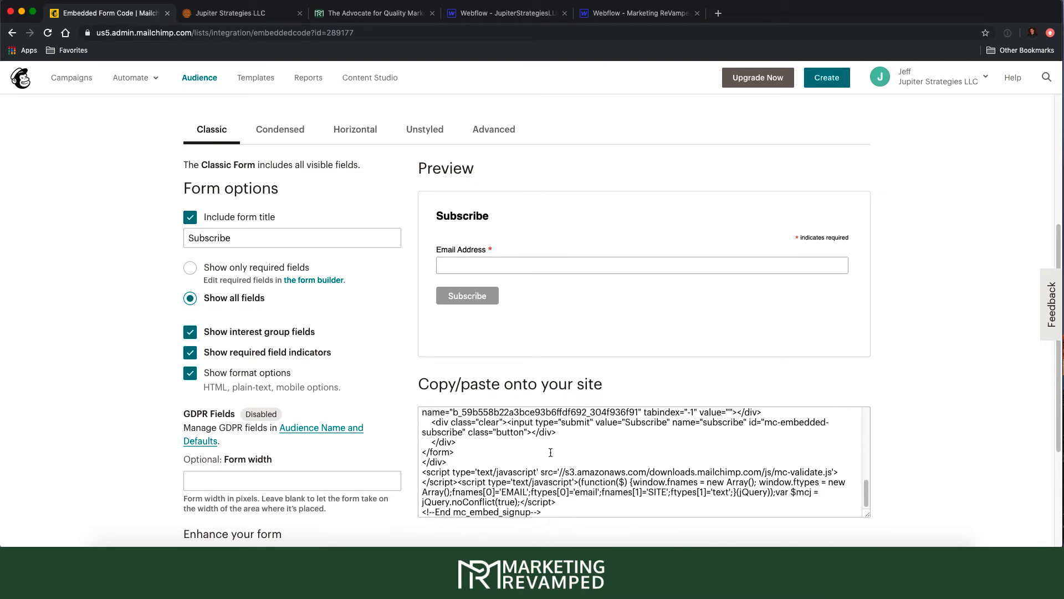
{"action": "scroll", "coordinate": [813, 269], "scroll_direction": "up", "scroll_amount": 6}
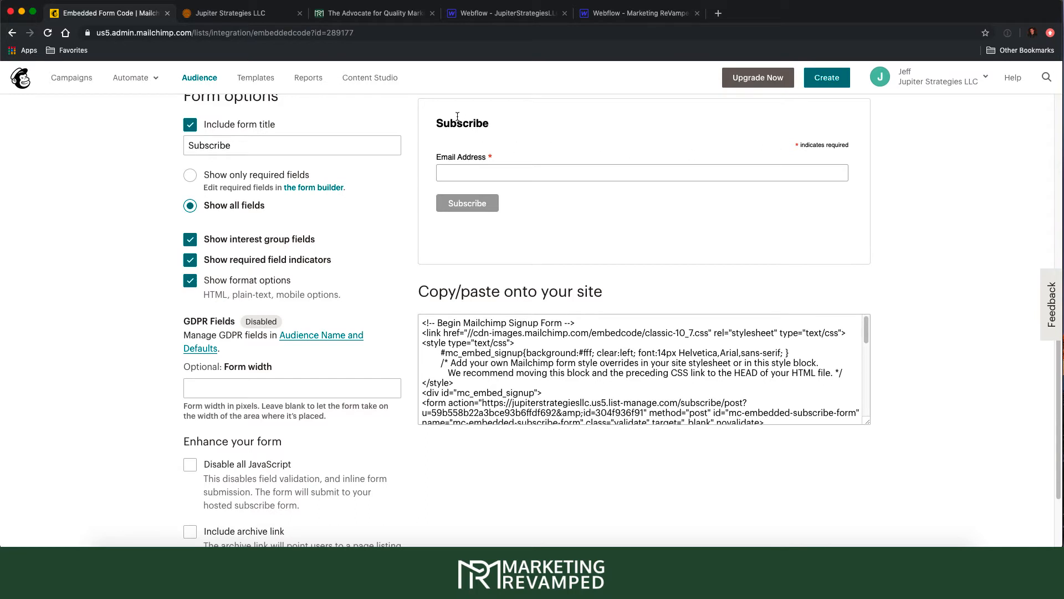
{"action": "left_click_drag", "start_coordinate": [444, 123], "coordinate": [513, 126]}
- Turn off required field indicators and format options in the Classic embed code
{"action": "left_click", "coordinate": [465, 128]}
{"action": "left_click", "coordinate": [190, 268]}
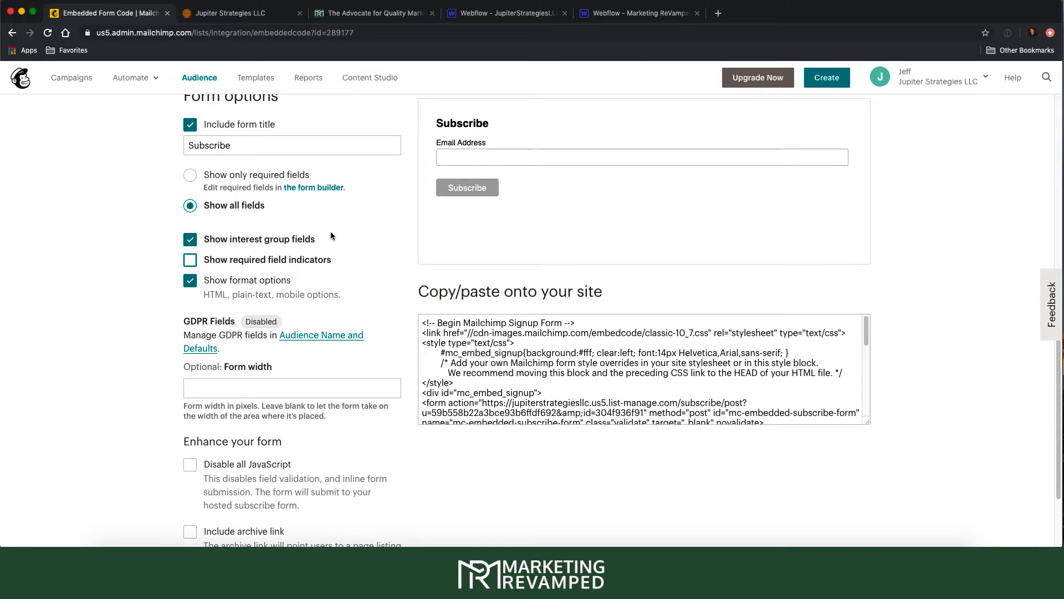
{"action": "left_click", "coordinate": [190, 281]}
{"action": "scroll", "coordinate": [251, 338], "scroll_direction": "down", "scroll_amount": 2}
{"action": "scroll", "coordinate": [247, 317], "scroll_direction": "up", "scroll_amount": 2}
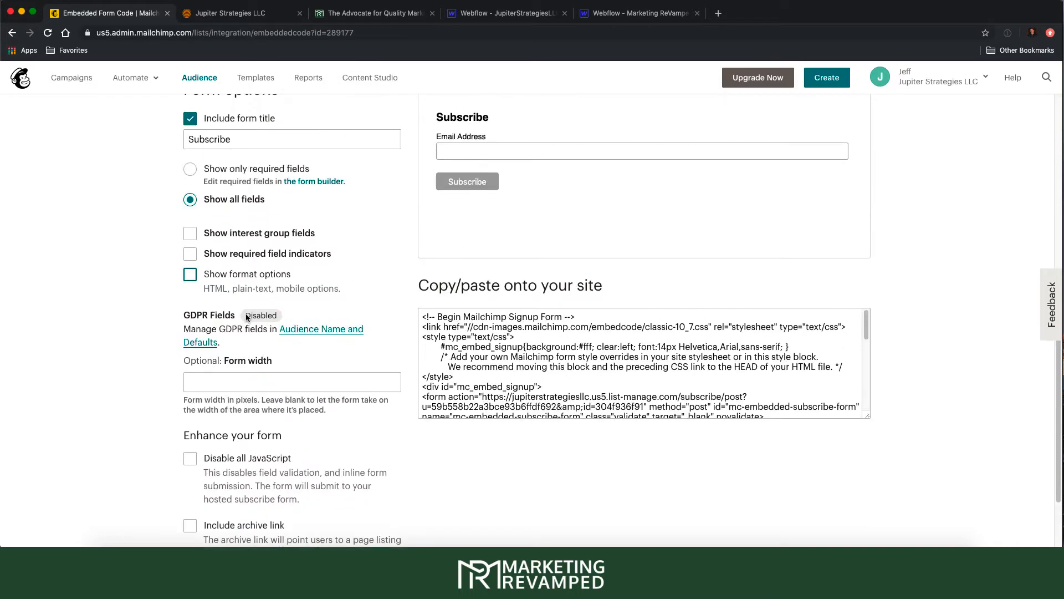
{"action": "scroll", "coordinate": [247, 317], "scroll_direction": "up", "scroll_amount": 1}
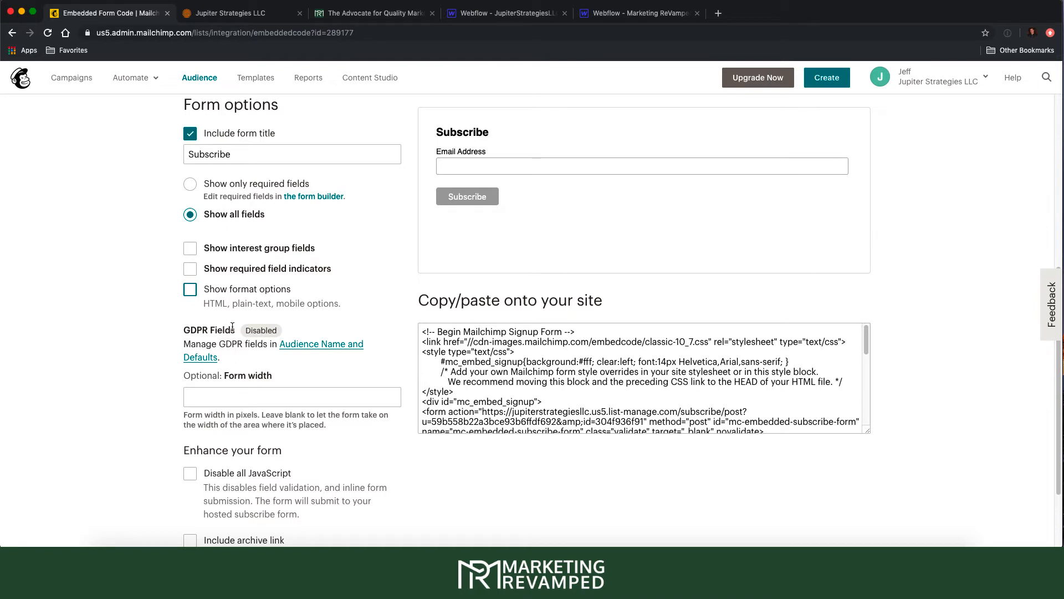
- Remove the Subscribe form title and select all of the embed code
{"action": "left_click", "coordinate": [194, 138]}
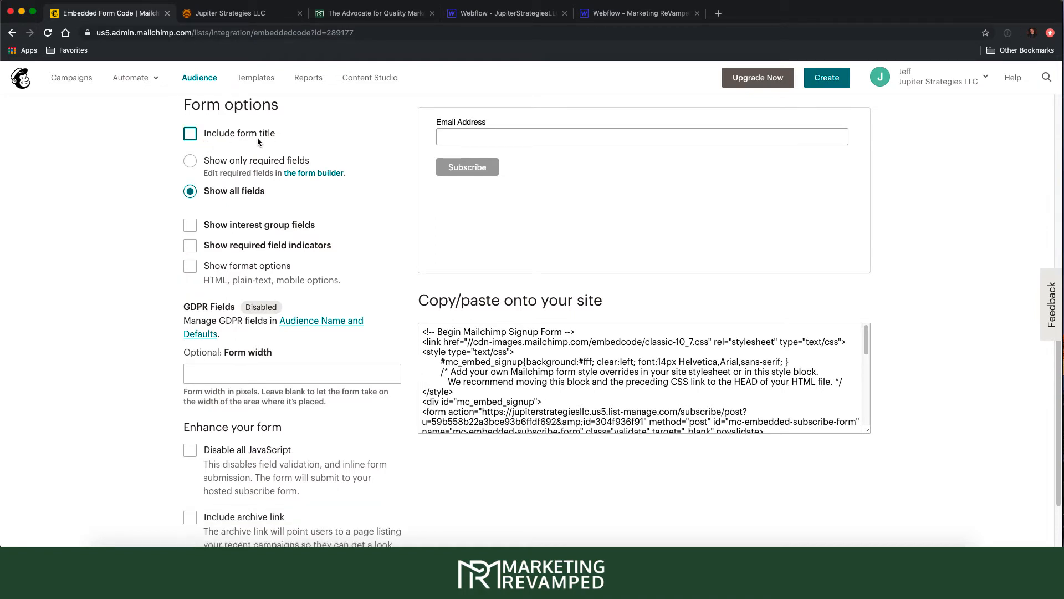
{"action": "scroll", "coordinate": [418, 188], "scroll_direction": "up", "scroll_amount": 1}
{"action": "scroll", "coordinate": [418, 188], "scroll_direction": "down", "scroll_amount": 1}
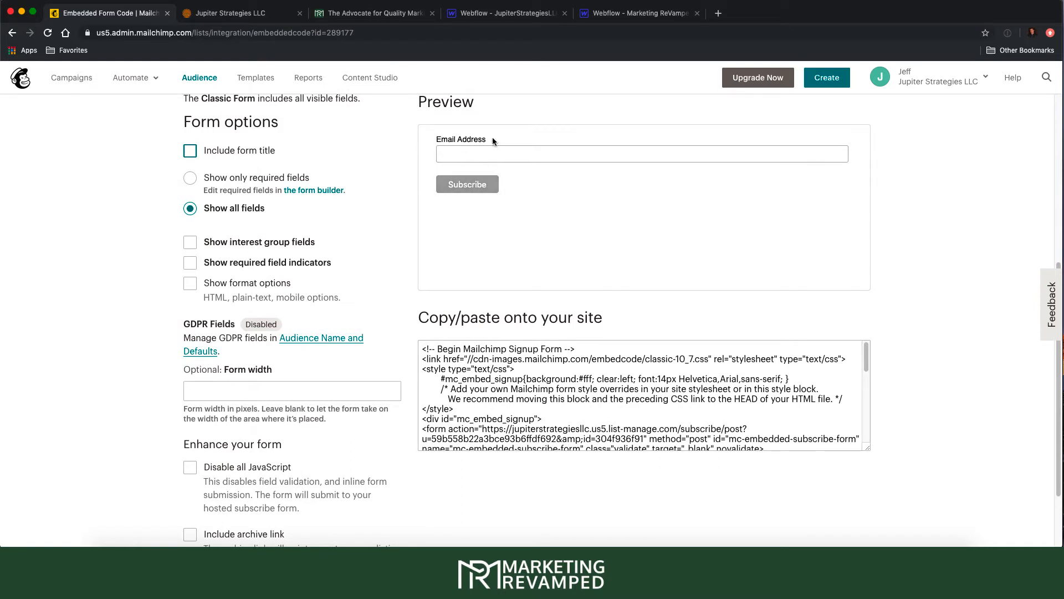
{"action": "scroll", "coordinate": [480, 374], "scroll_direction": "up", "scroll_amount": 1}
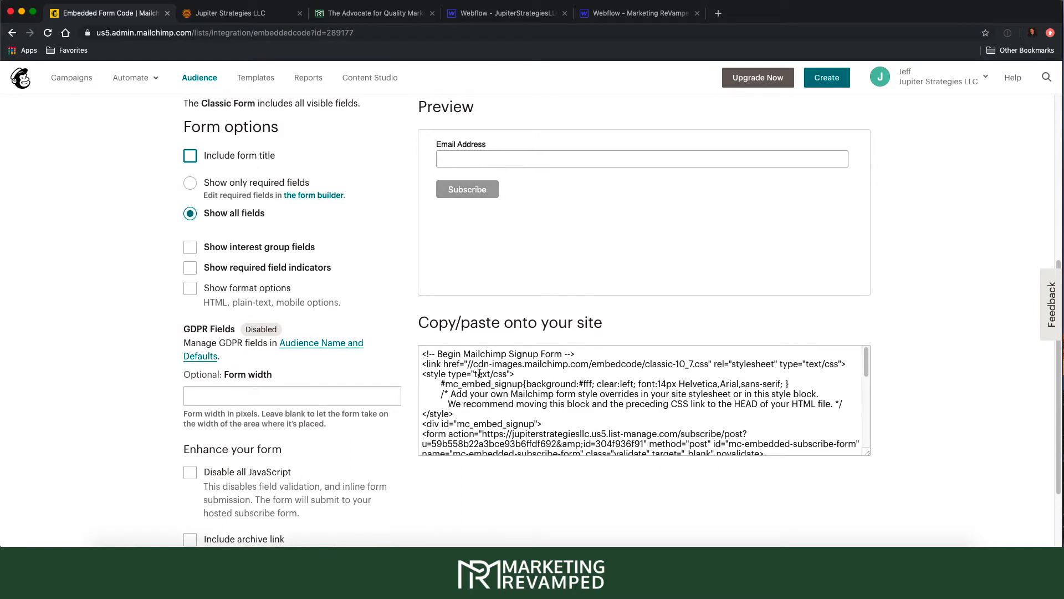
{"action": "left_click", "coordinate": [499, 369]}
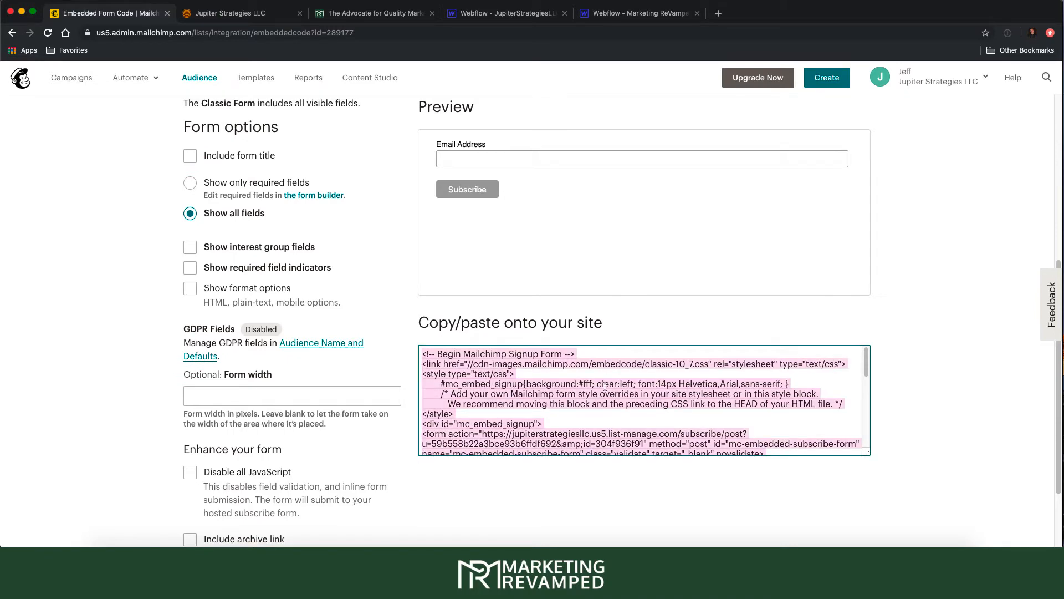
- Copy the full Classic embed code and paste it into a blank TextEdit document
{"action": "left_click_drag", "start_coordinate": [868, 456], "coordinate": [869, 554]}
{"action": "scroll", "coordinate": [766, 401], "scroll_direction": "down", "scroll_amount": 8}
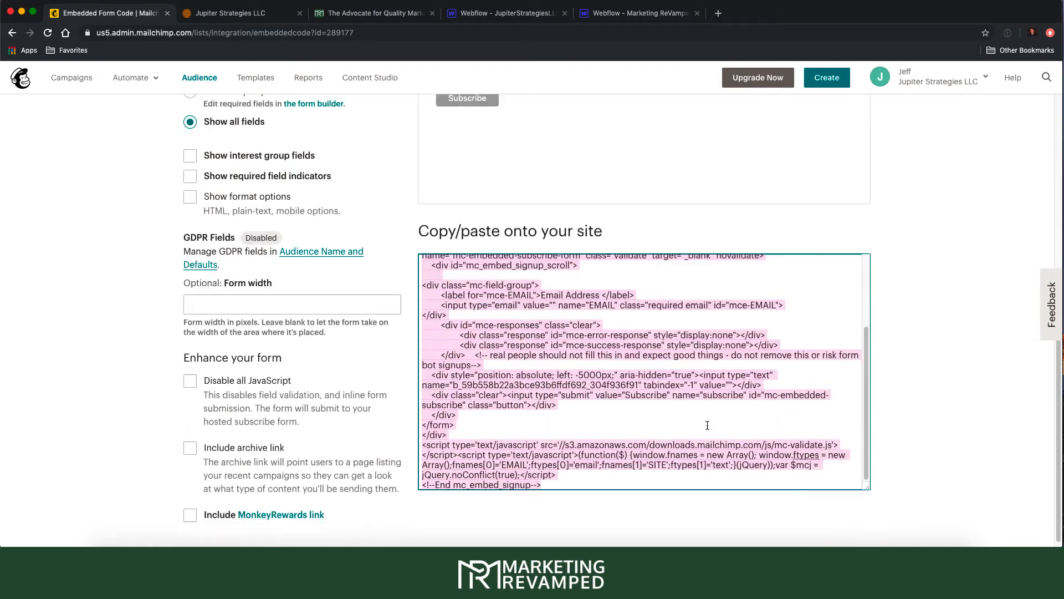
{"action": "scroll", "coordinate": [712, 384], "scroll_direction": "up", "scroll_amount": 8}
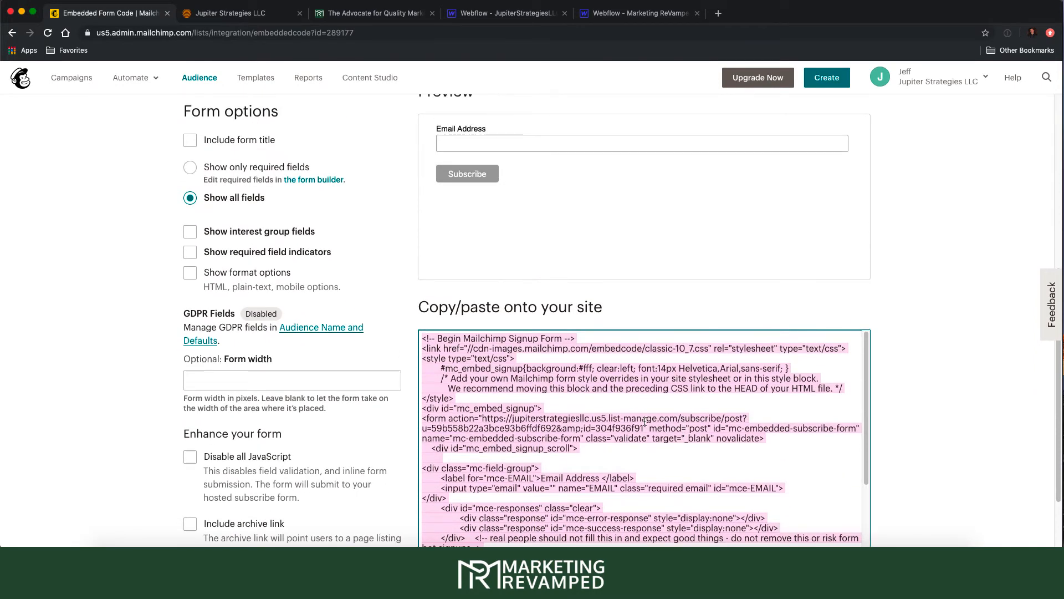
{"action": "right_click", "coordinate": [621, 429]}
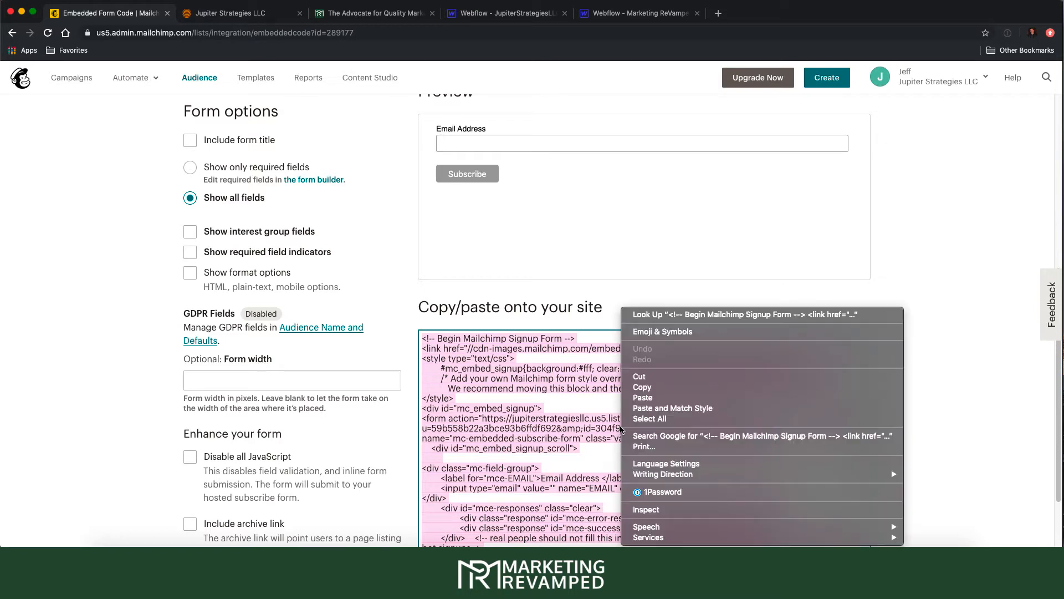
{"action": "left_click", "coordinate": [642, 387]}
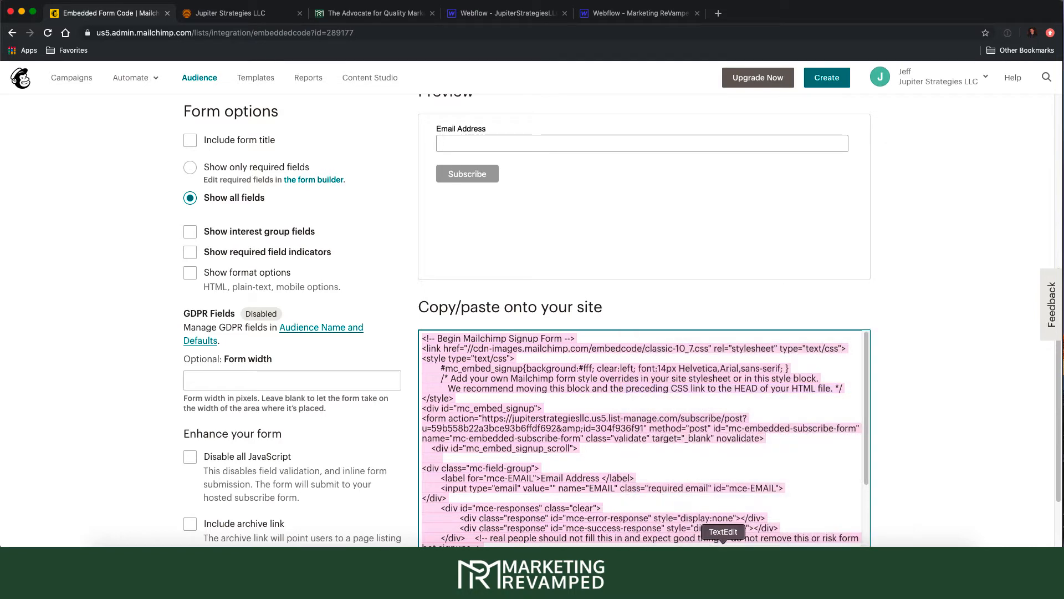
{"action": "key", "text": "super+Tab"}
{"action": "key", "text": "super+v"}
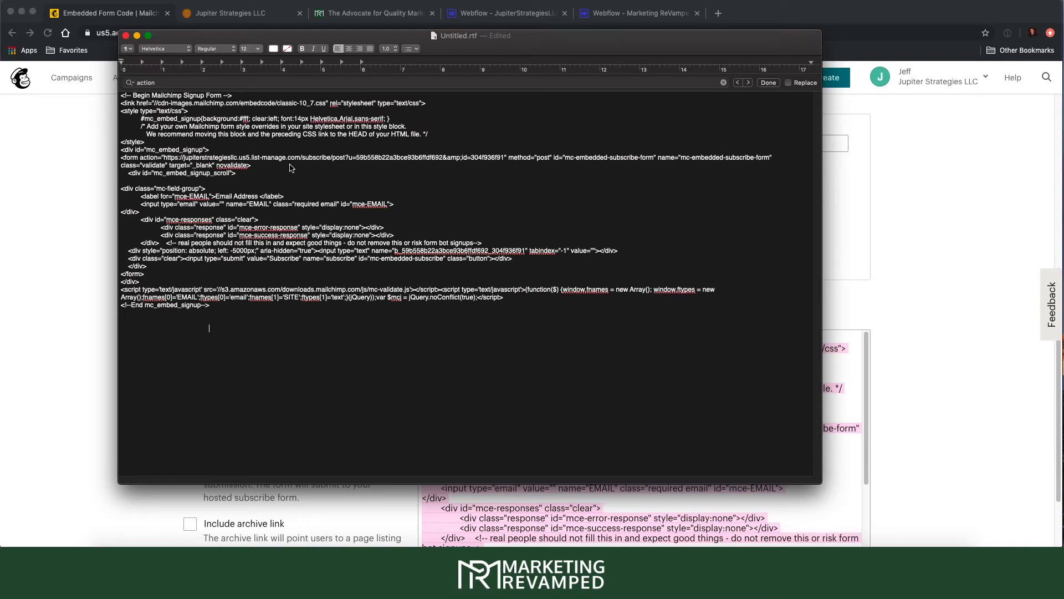
- Find 'action' in the pasted code, select the subscribe URL, then return to Mailchimp
{"action": "key", "text": "super+f"}
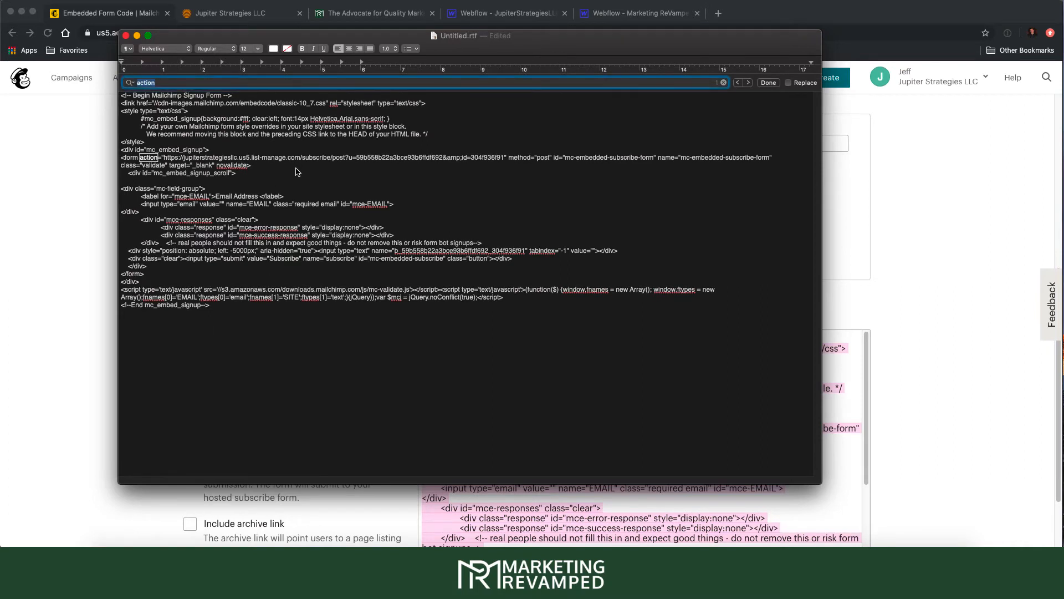
{"action": "left_click", "coordinate": [143, 156]}
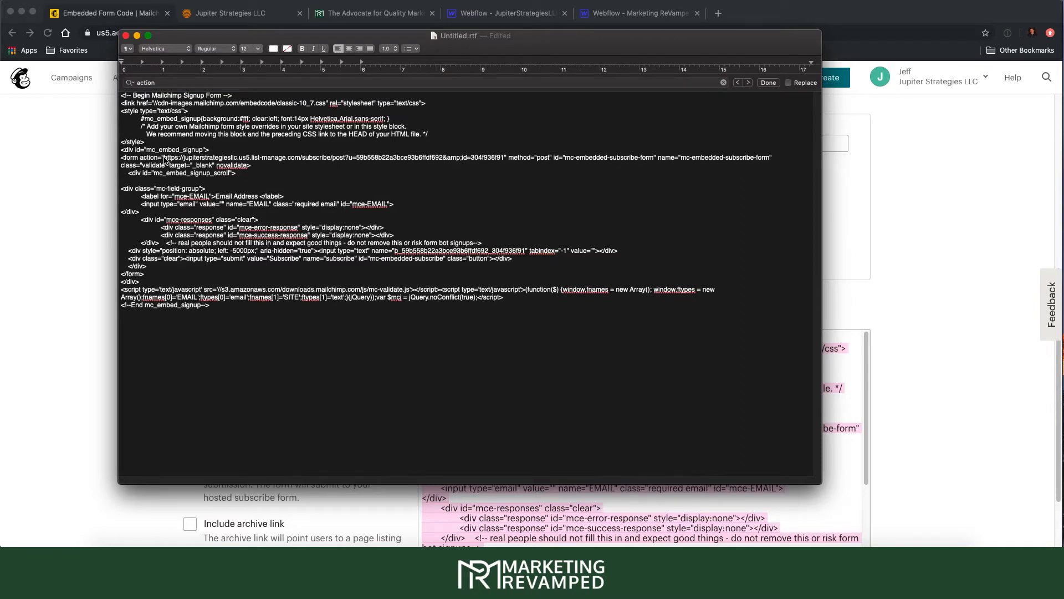
{"action": "left_click_drag", "start_coordinate": [164, 158], "coordinate": [503, 160]}
{"action": "left_click", "coordinate": [504, 160]}
{"action": "left_click", "coordinate": [970, 213]}
{"action": "scroll", "coordinate": [407, 163], "scroll_direction": "up", "scroll_amount": 5}
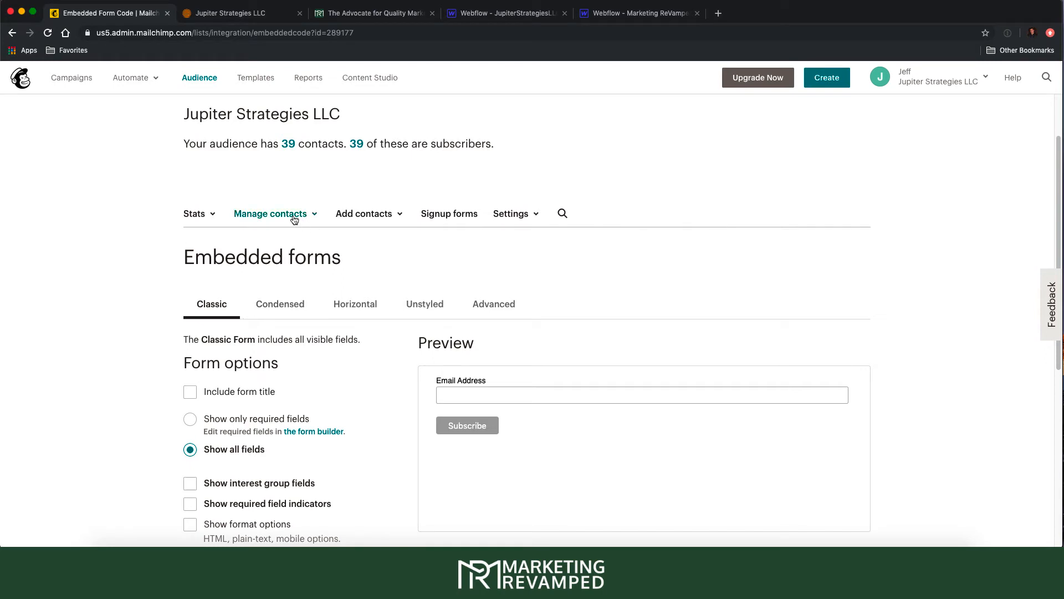
- View the audience's contact list, then switch to the Webflow Marketing ReVamped tab
{"action": "left_click", "coordinate": [189, 77]}
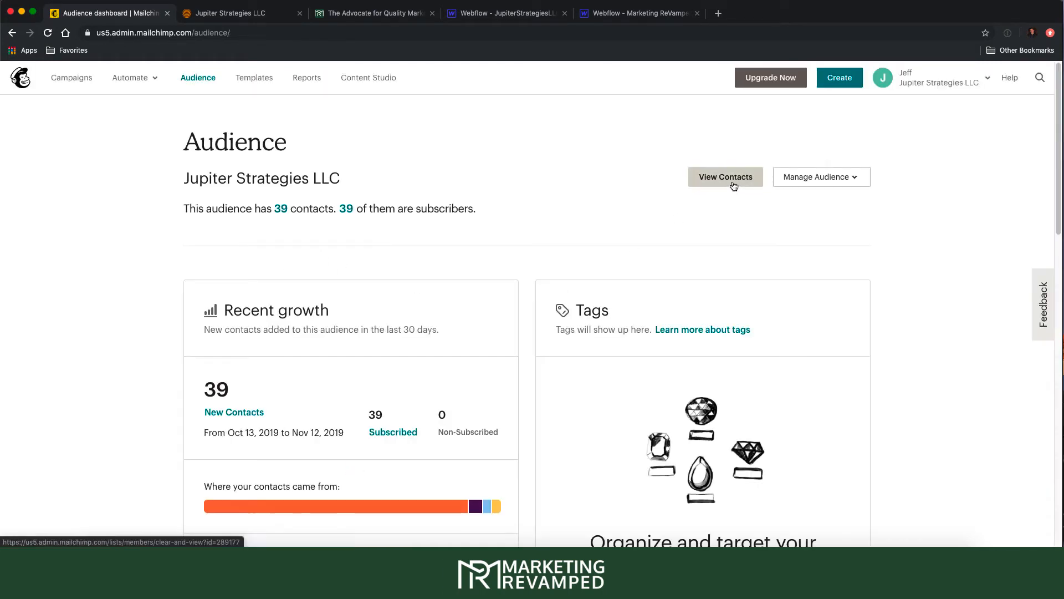
{"action": "left_click", "coordinate": [733, 183]}
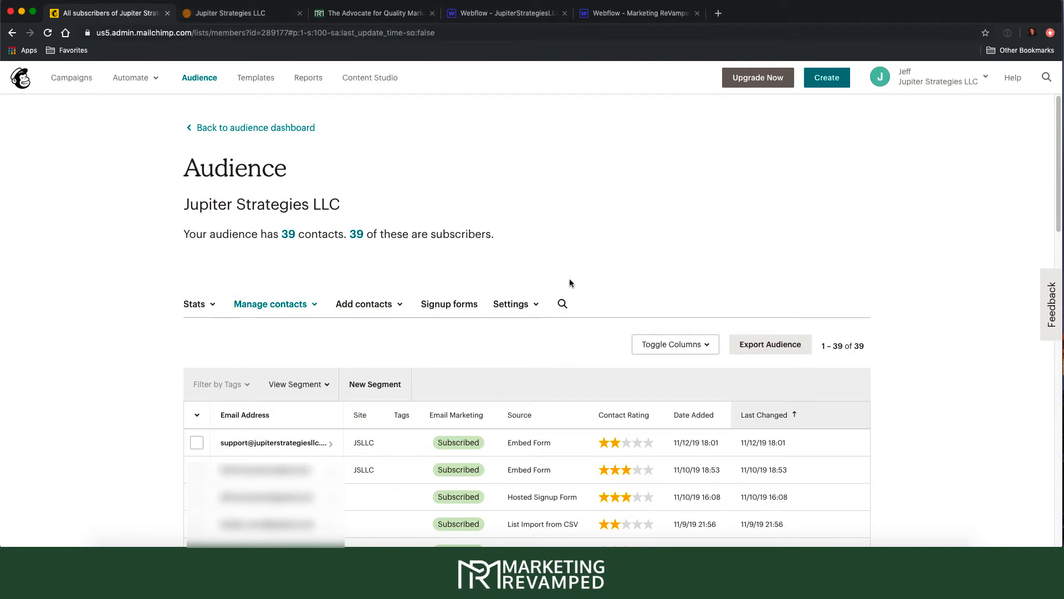
{"action": "left_click", "coordinate": [614, 16]}
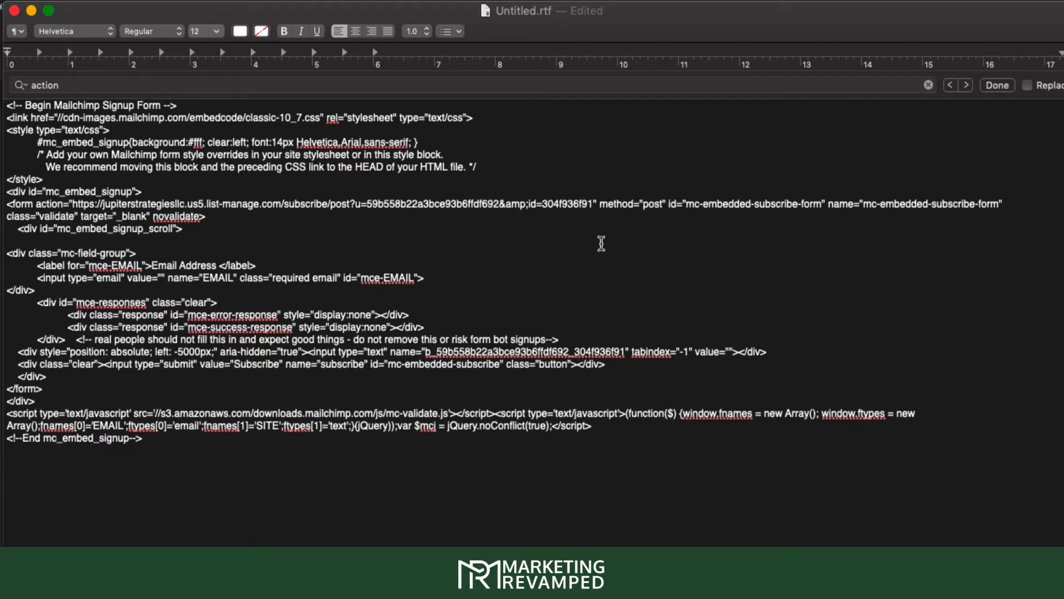
- Append &SITE after the 304f936f91 id at the end of the form's action URL
{"action": "type", "text": "&"}
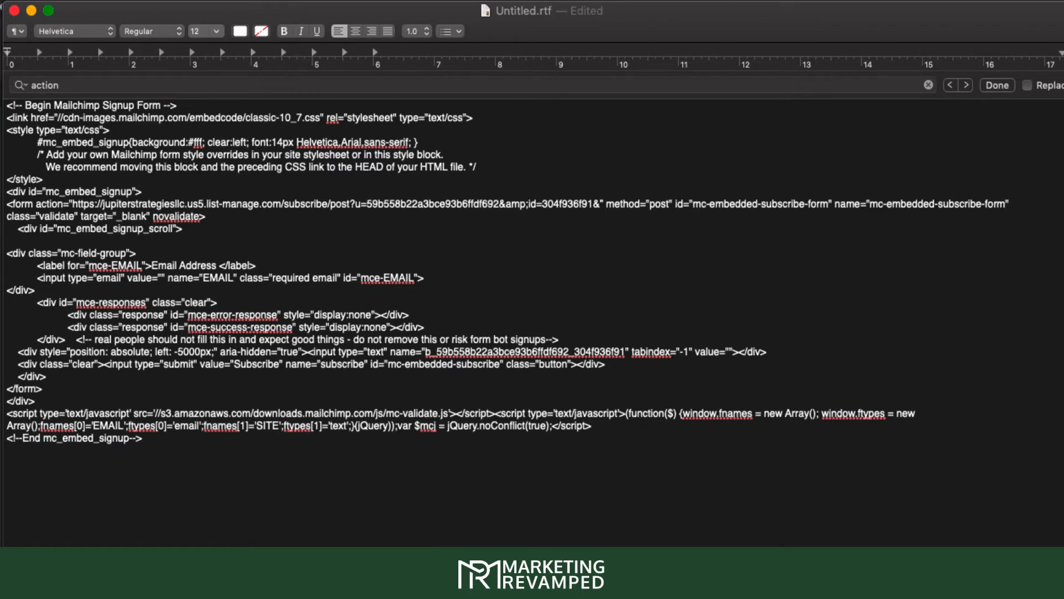
{"action": "type", "text": "SITE"}
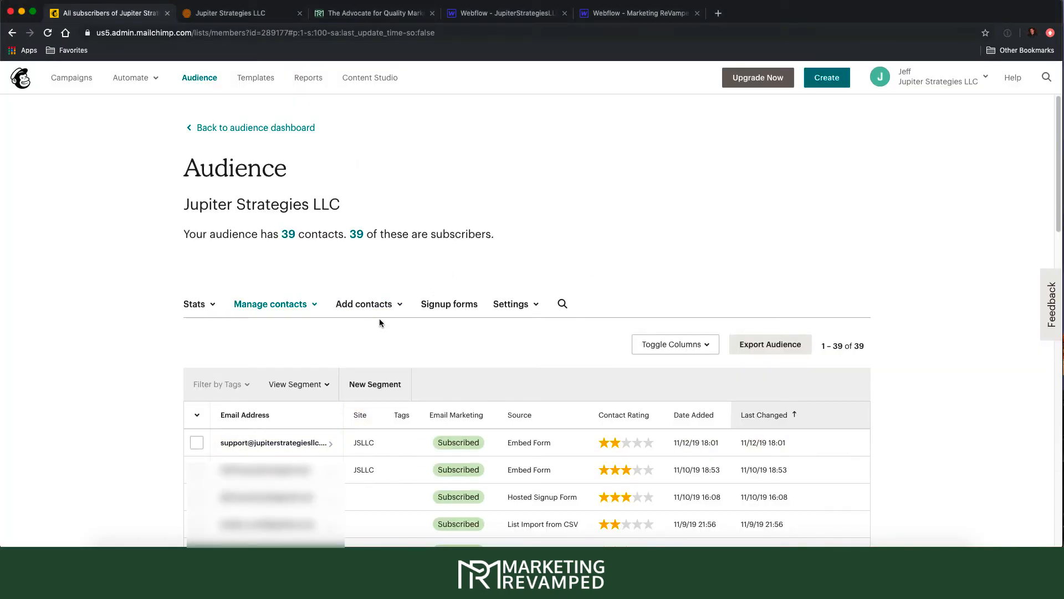
- In Mailchimp's signup Form builder, confirm the hidden Site field's tag reads SITE
{"action": "left_click", "coordinate": [441, 307]}
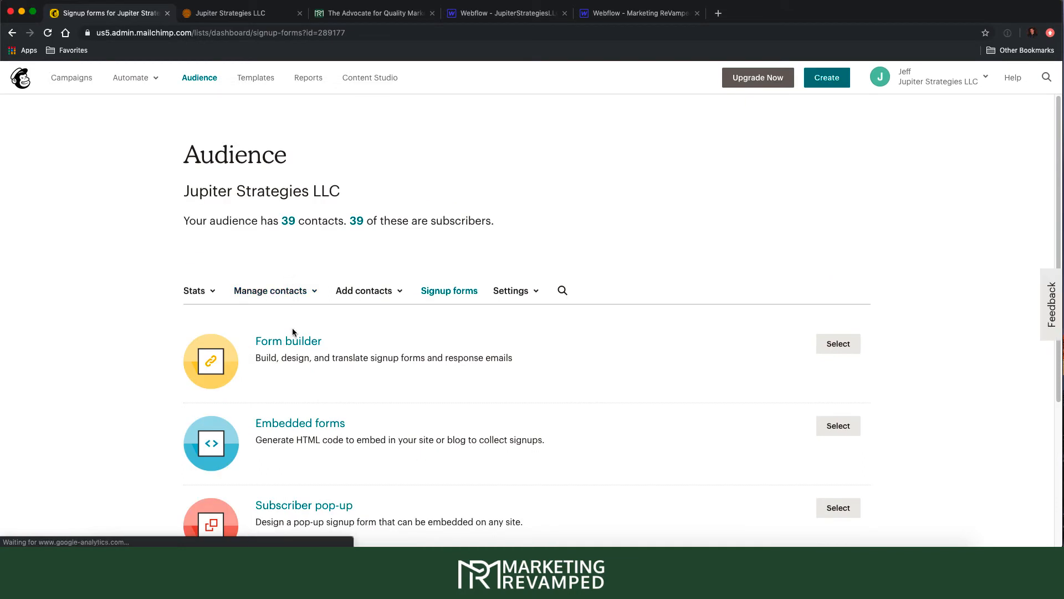
{"action": "left_click", "coordinate": [295, 340]}
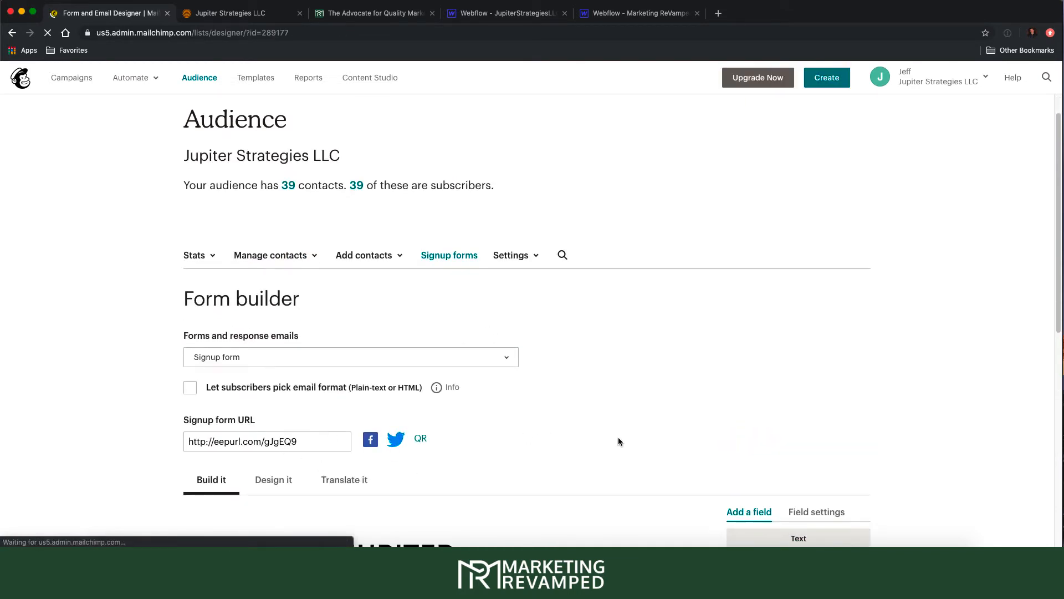
{"action": "scroll", "coordinate": [650, 409], "scroll_direction": "down", "scroll_amount": 8}
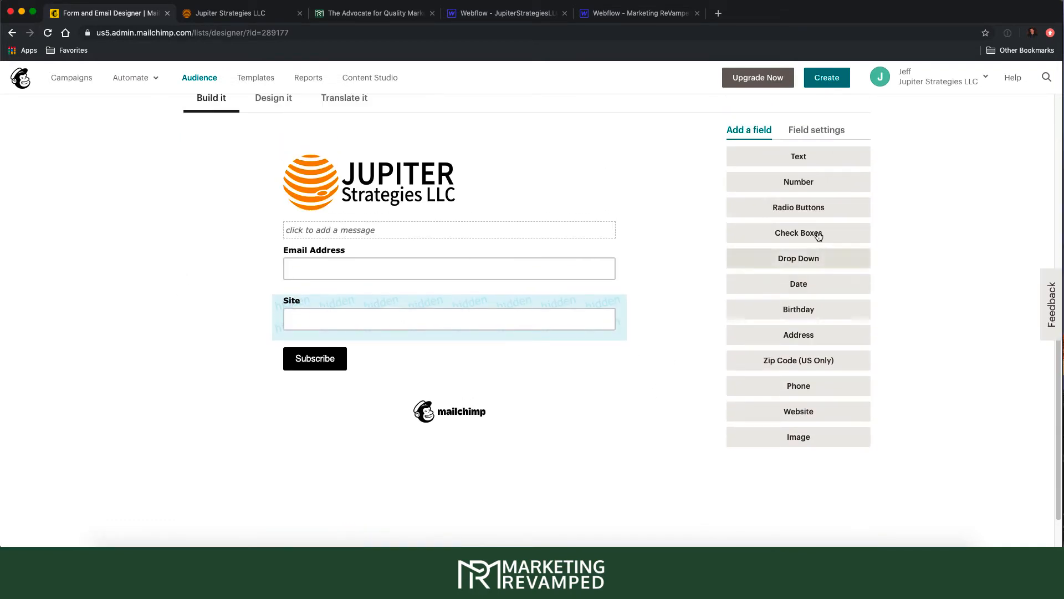
{"action": "left_click", "coordinate": [548, 306]}
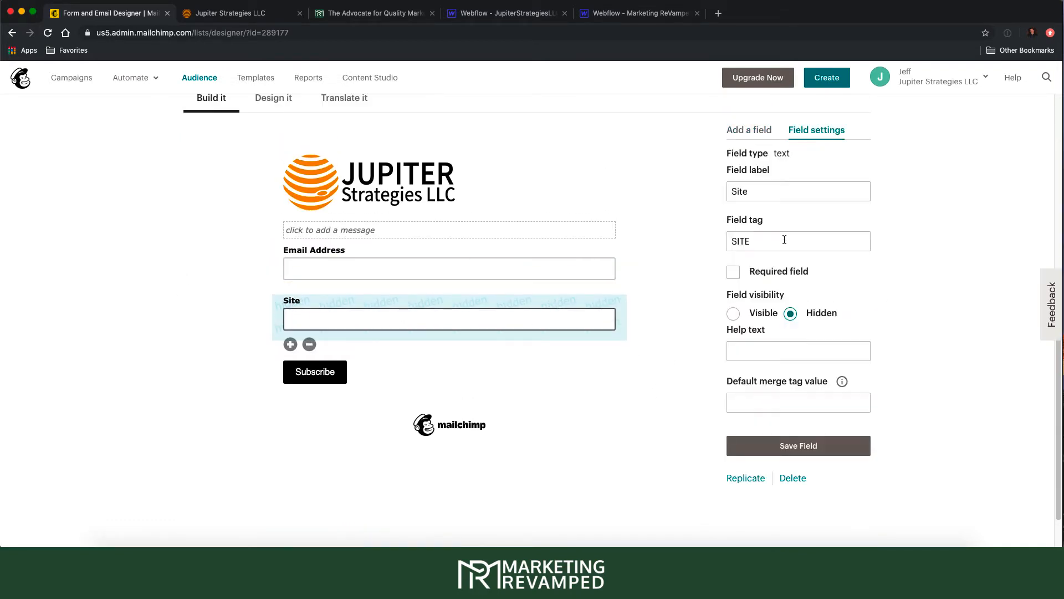
{"action": "left_click", "coordinate": [741, 241]}
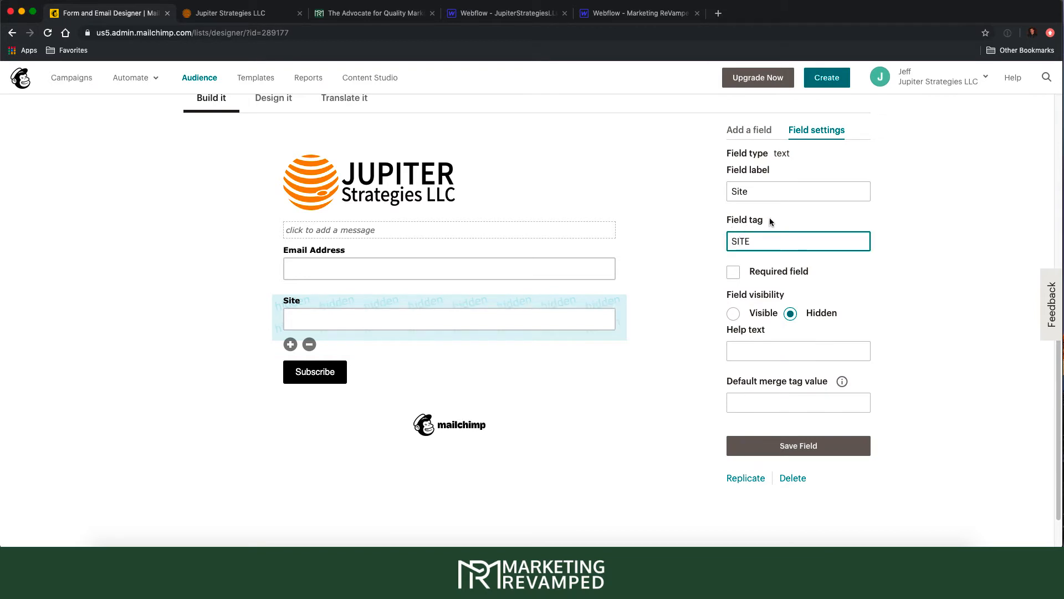
{"action": "left_click_drag", "start_coordinate": [753, 242], "coordinate": [726, 248]}
{"action": "left_click", "coordinate": [255, 14]}
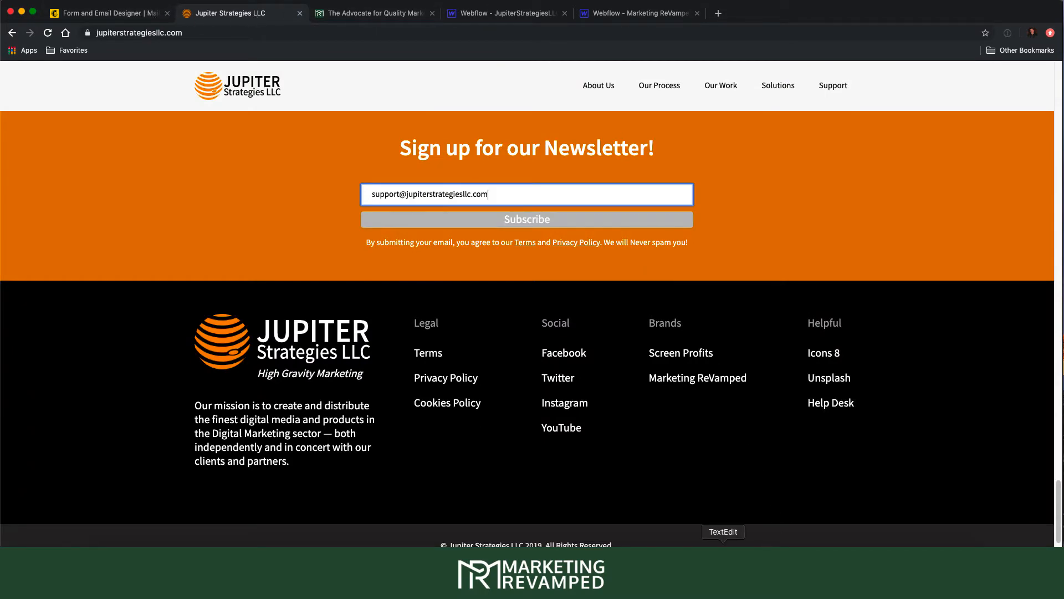
{"action": "left_click", "coordinate": [724, 564]}
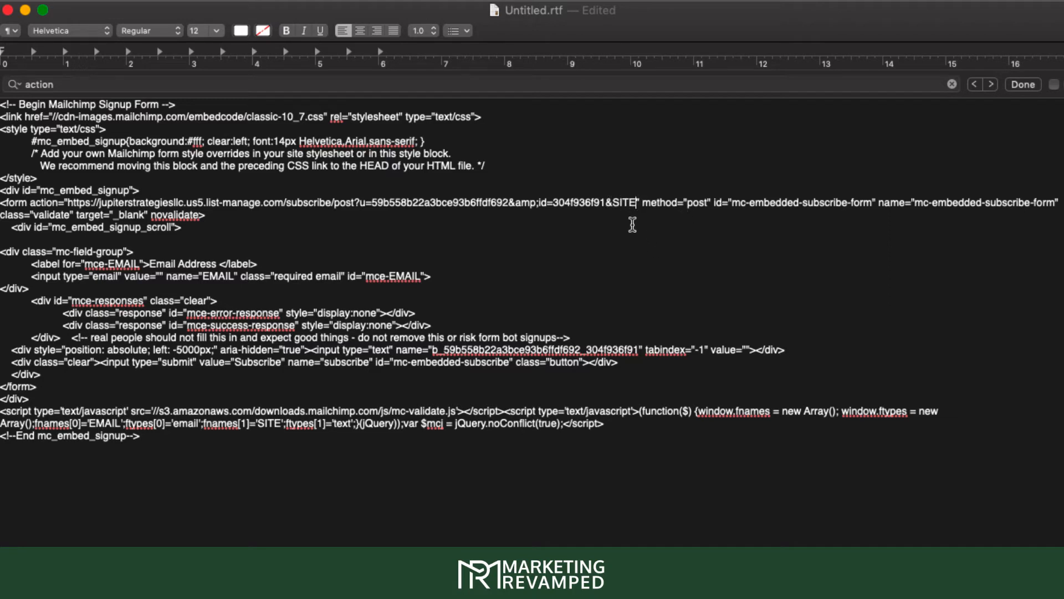
- Add =MRNEWS so the action URL ends with &SITE=MRNEWS
{"action": "type", "text": "="}
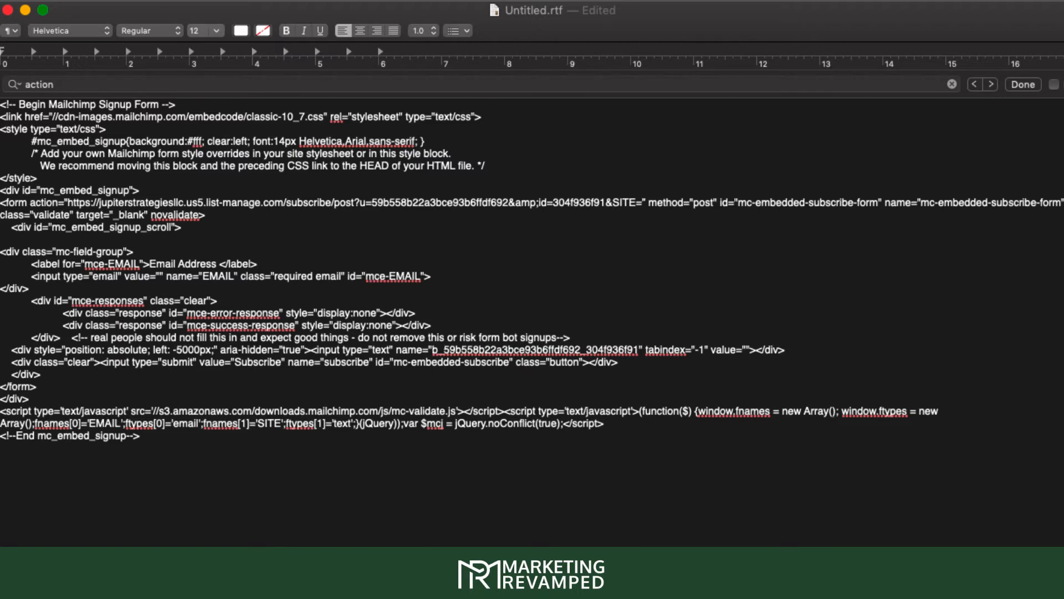
{"action": "type", "text": "MRNEW"}
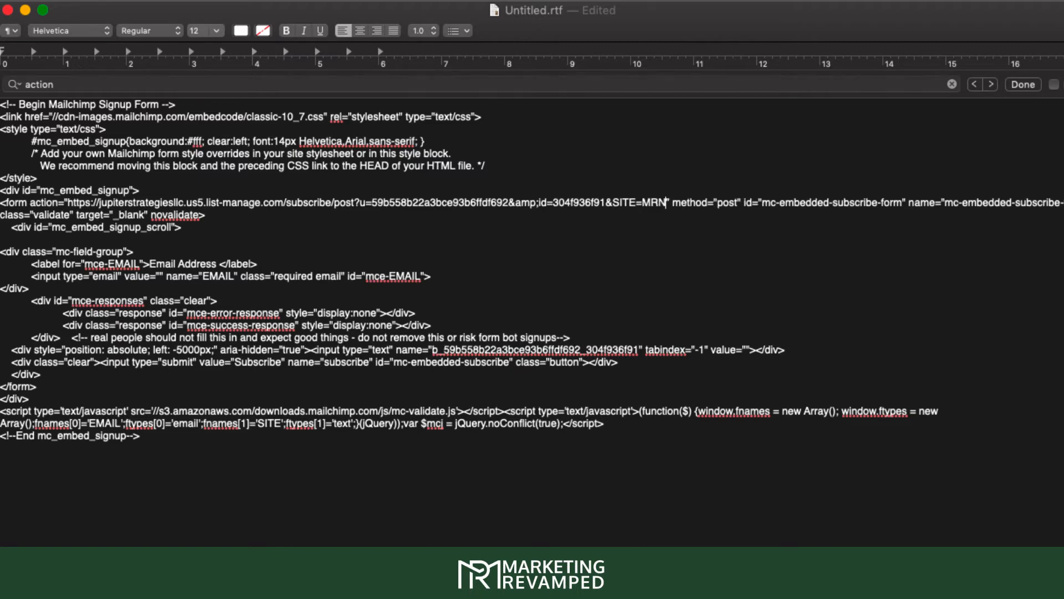
{"action": "type", "text": "S"}
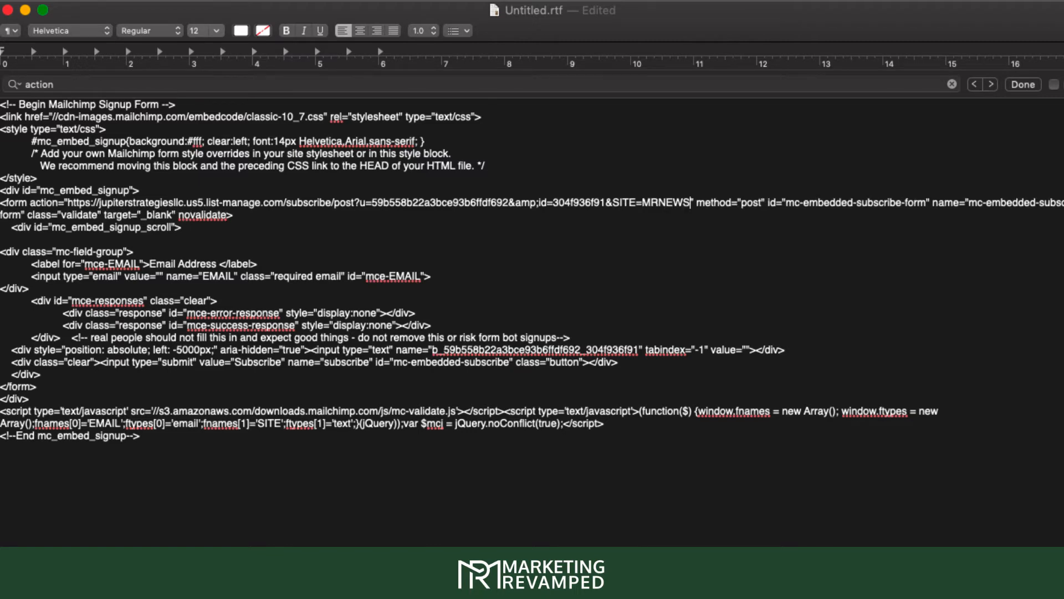
{"action": "left_click", "coordinate": [628, 253]}
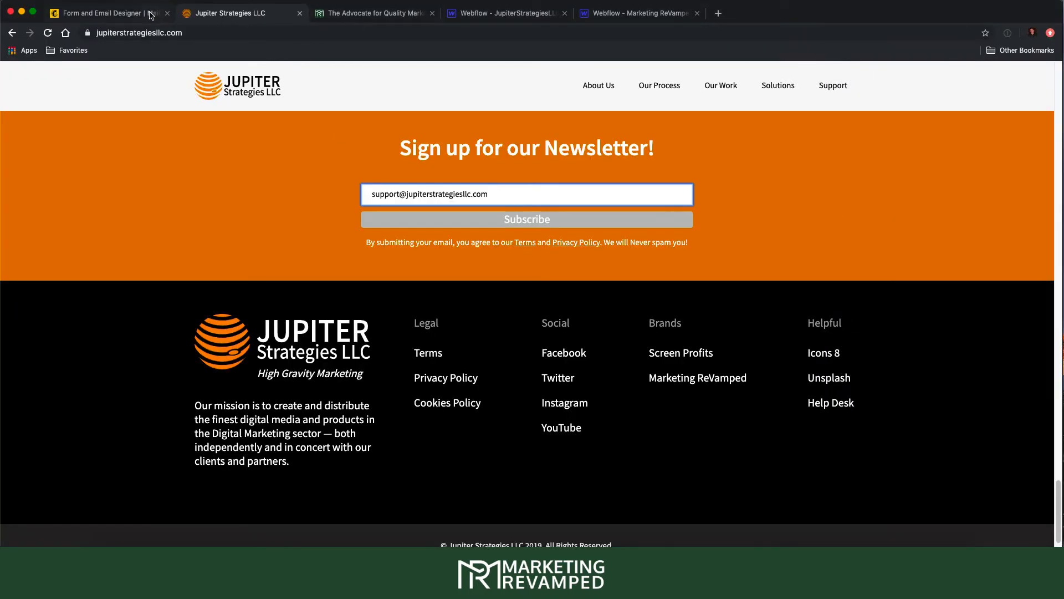
- Select the CS Form in the Marketing ReVamped designer and edit its Action setting
{"action": "left_click", "coordinate": [599, 15]}
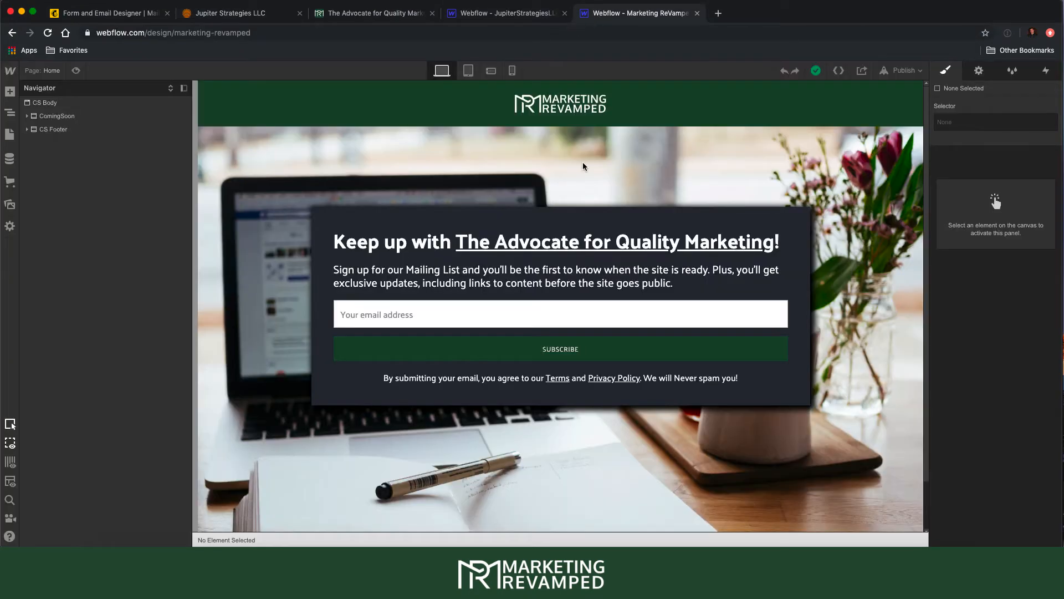
{"action": "left_click", "coordinate": [545, 309]}
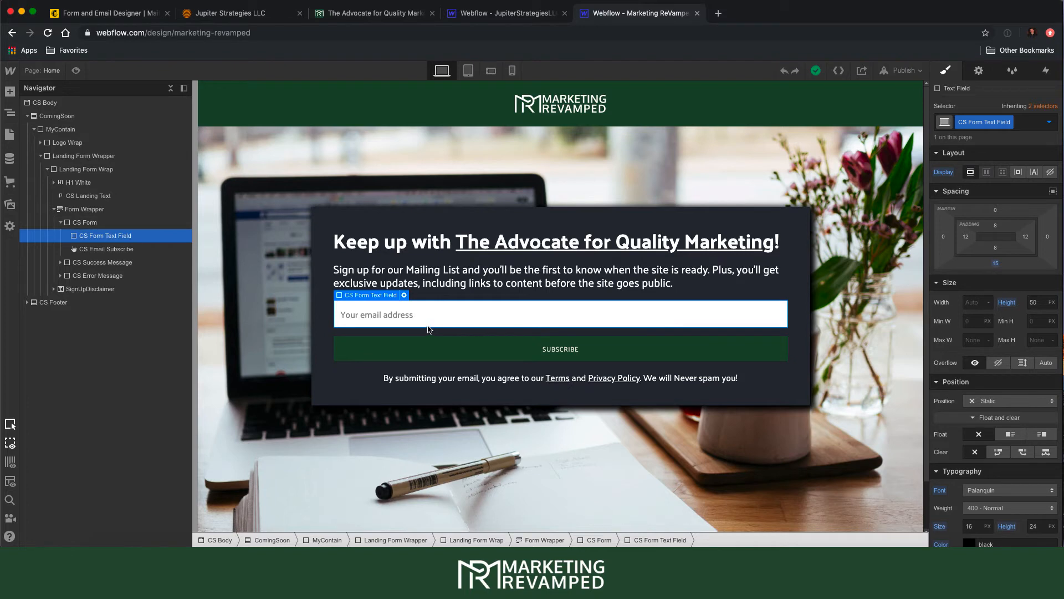
{"action": "left_click", "coordinate": [102, 223]}
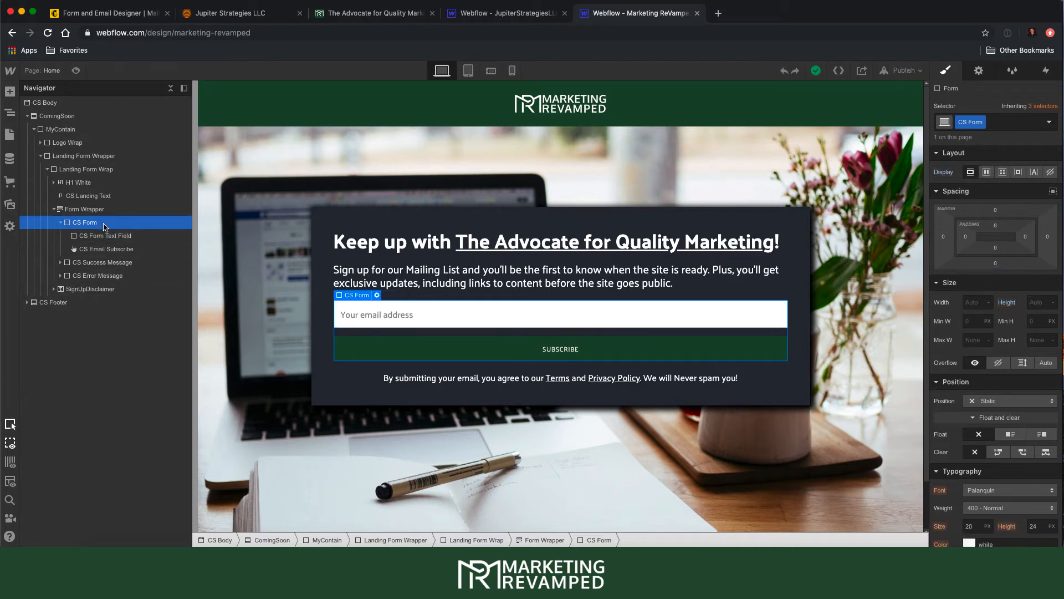
{"action": "left_click", "coordinate": [979, 70]}
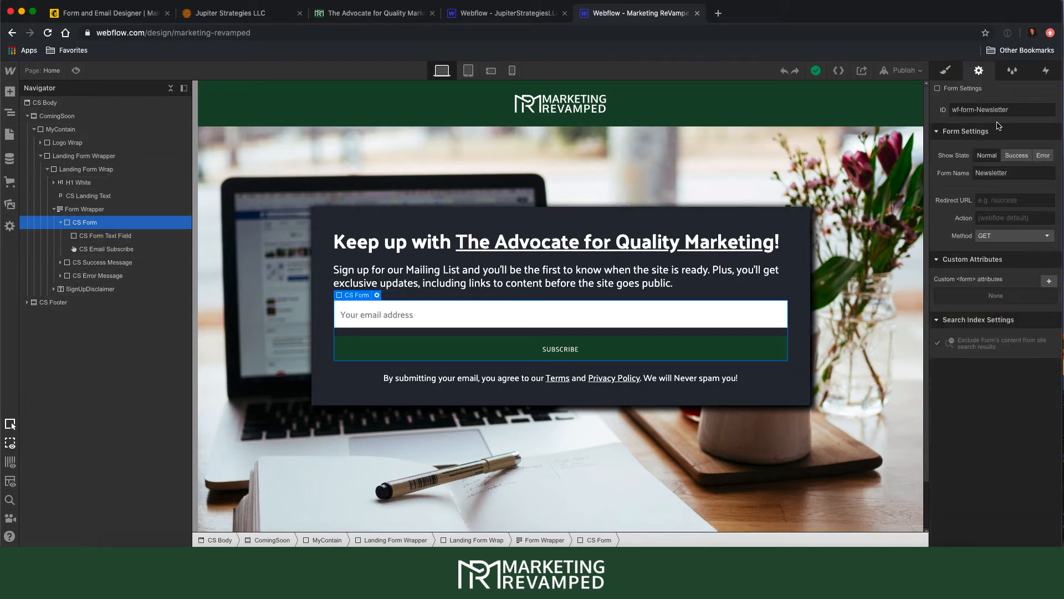
{"action": "left_click", "coordinate": [1003, 216]}
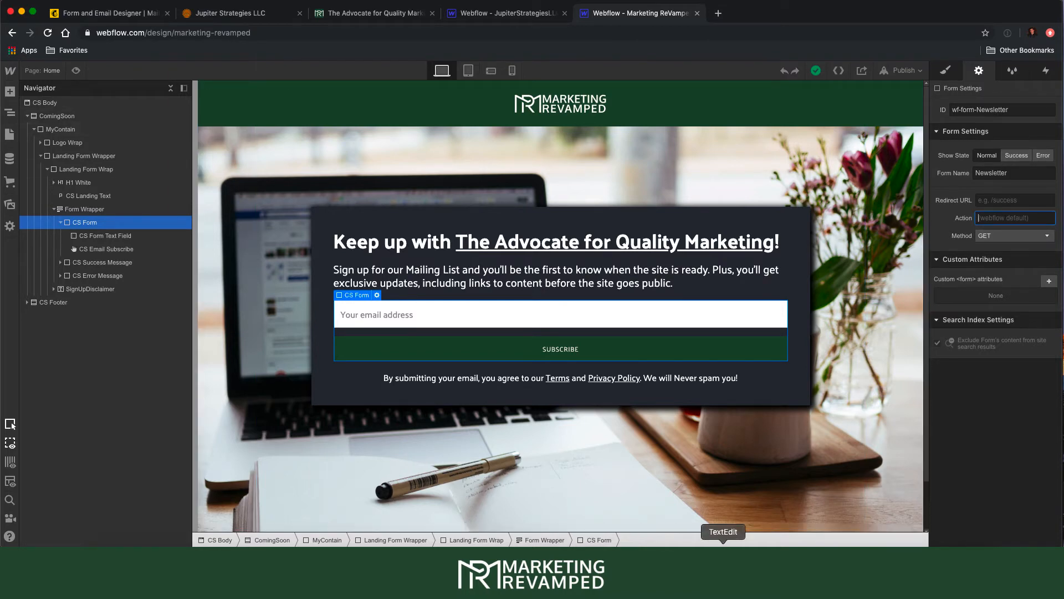
- Select the Mailchimp form action URL from the saved embed code in TextEdit
{"action": "left_click", "coordinate": [723, 565]}
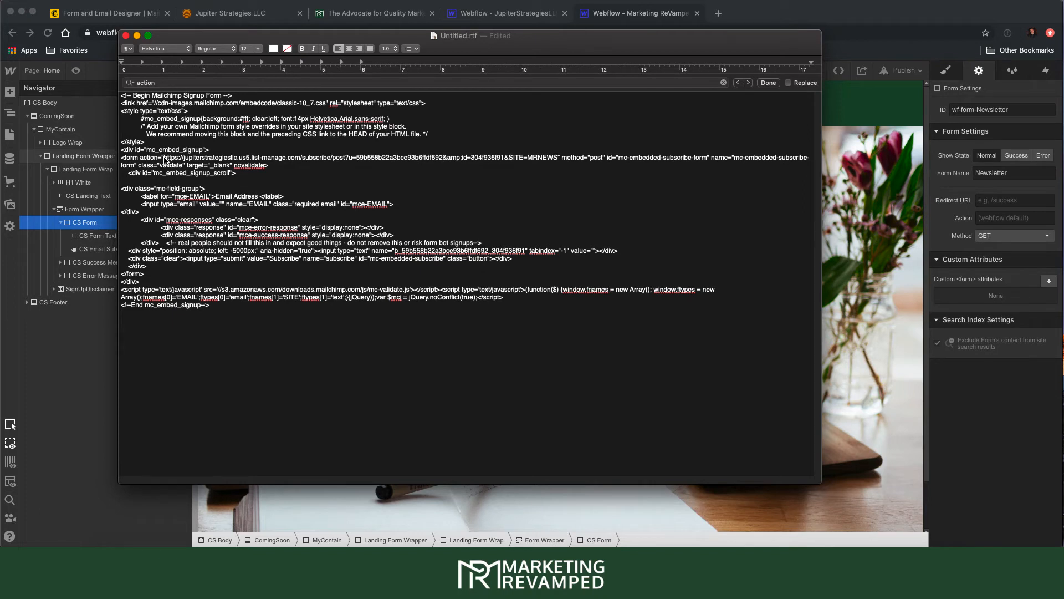
{"action": "left_click_drag", "start_coordinate": [165, 159], "coordinate": [558, 161]}
{"action": "key", "text": "super+c"}
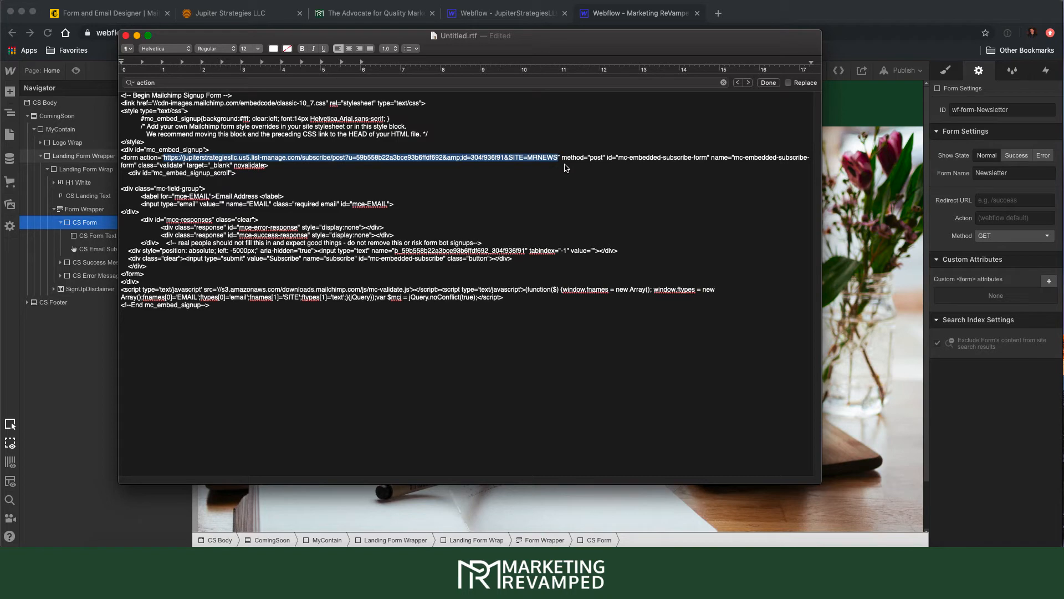
{"action": "left_click", "coordinate": [1020, 218]}
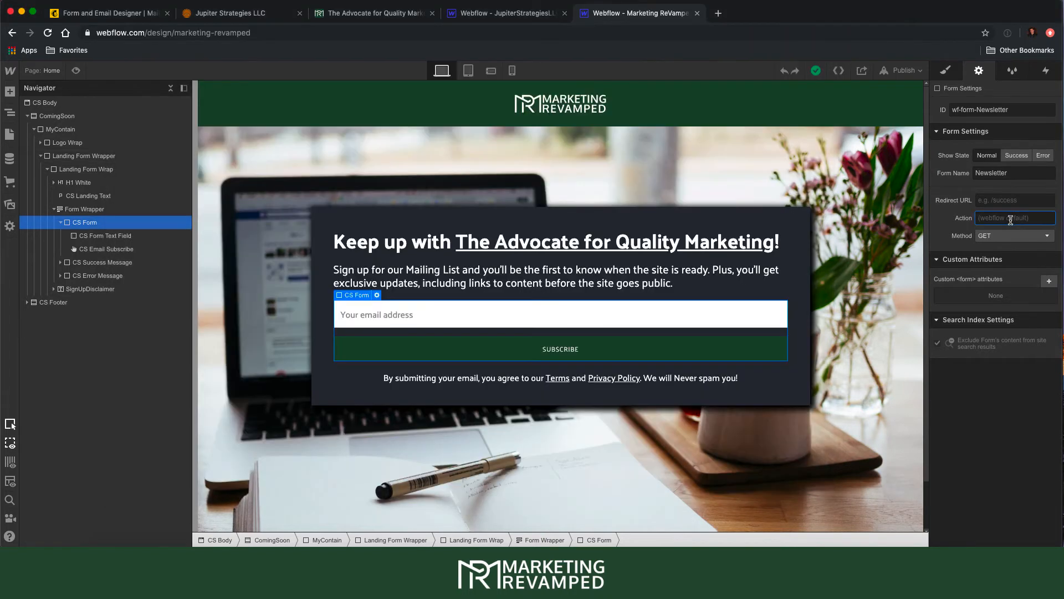
- Paste the Mailchimp URL as the form's Action and set Method to POST
{"action": "key", "text": "super+v"}
{"action": "left_click", "coordinate": [1008, 236]}
{"action": "left_click", "coordinate": [999, 259]}
- Publish the site to both domains and view live marketingrevamped.com
{"action": "left_click", "coordinate": [906, 72]}
{"action": "left_click", "coordinate": [803, 183]}
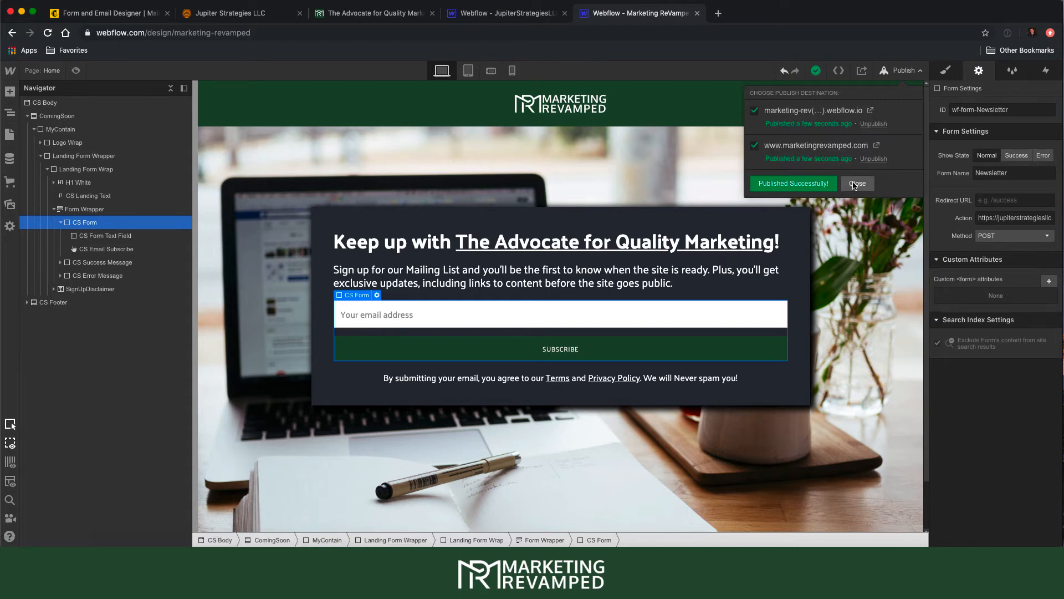
{"action": "left_click", "coordinate": [347, 16]}
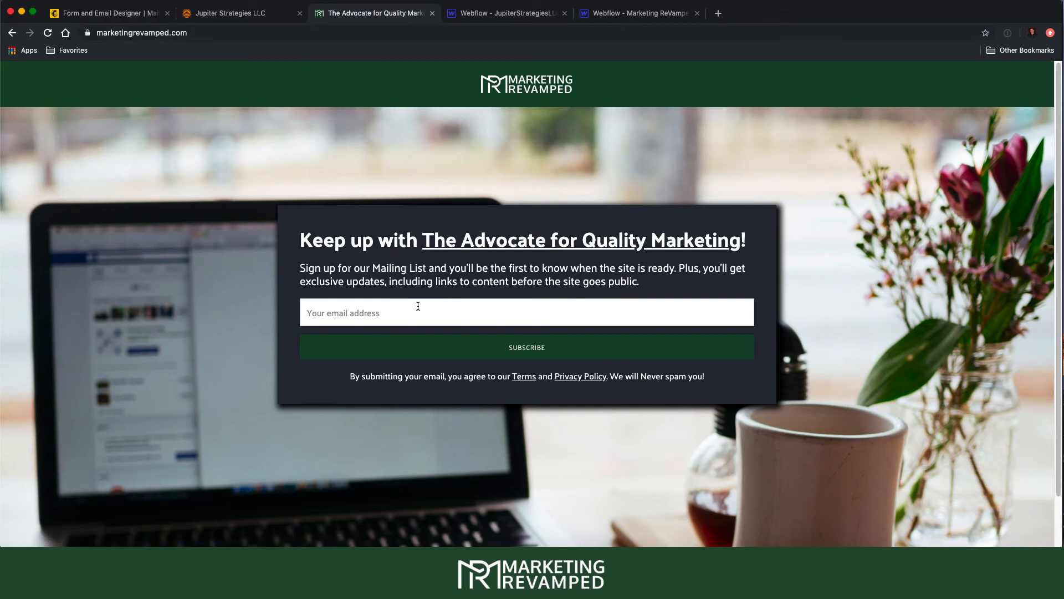
- Submit a test email address through the live signup form
{"action": "left_click", "coordinate": [402, 316]}
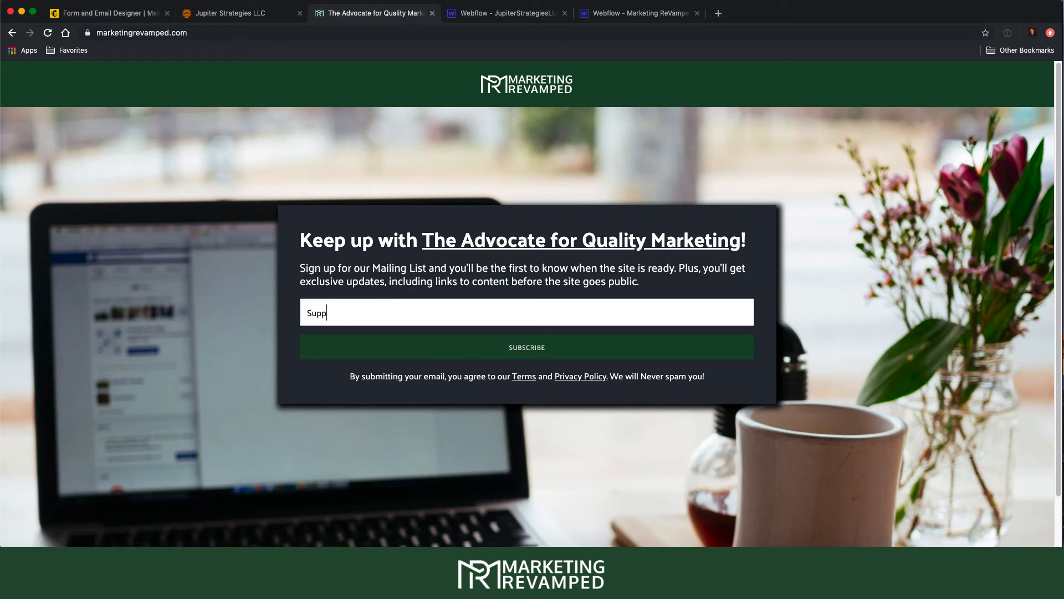
{"action": "key", "text": "Return"}
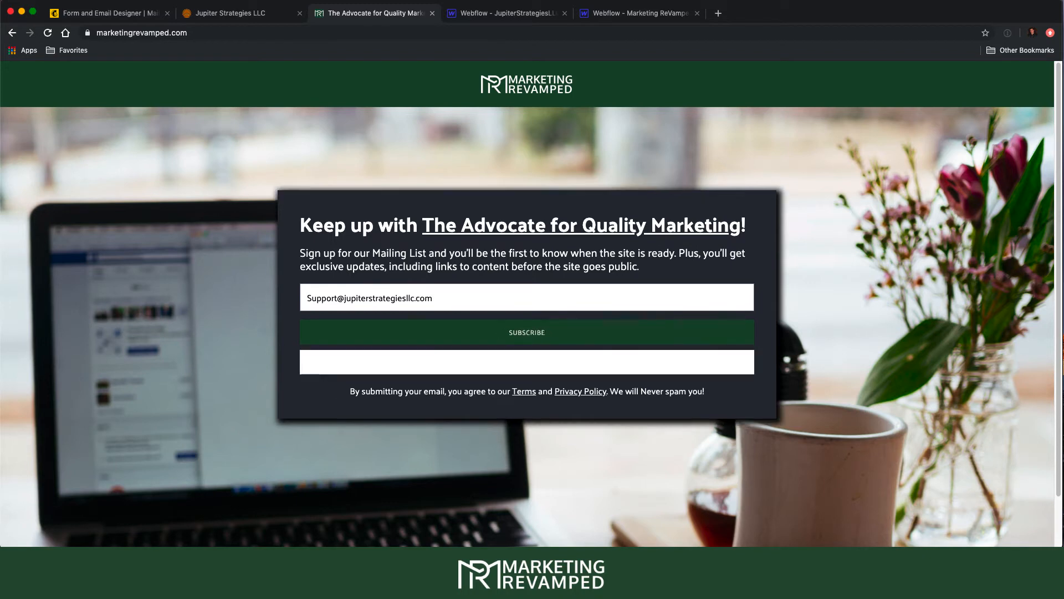
- Select the 'Oops! Something went wrong while submitting the form' error and inspect the entered email
{"action": "left_click_drag", "start_coordinate": [355, 364], "coordinate": [451, 368]}
{"action": "left_click", "coordinate": [345, 365]}
{"action": "left_click_drag", "start_coordinate": [303, 366], "coordinate": [644, 372]}
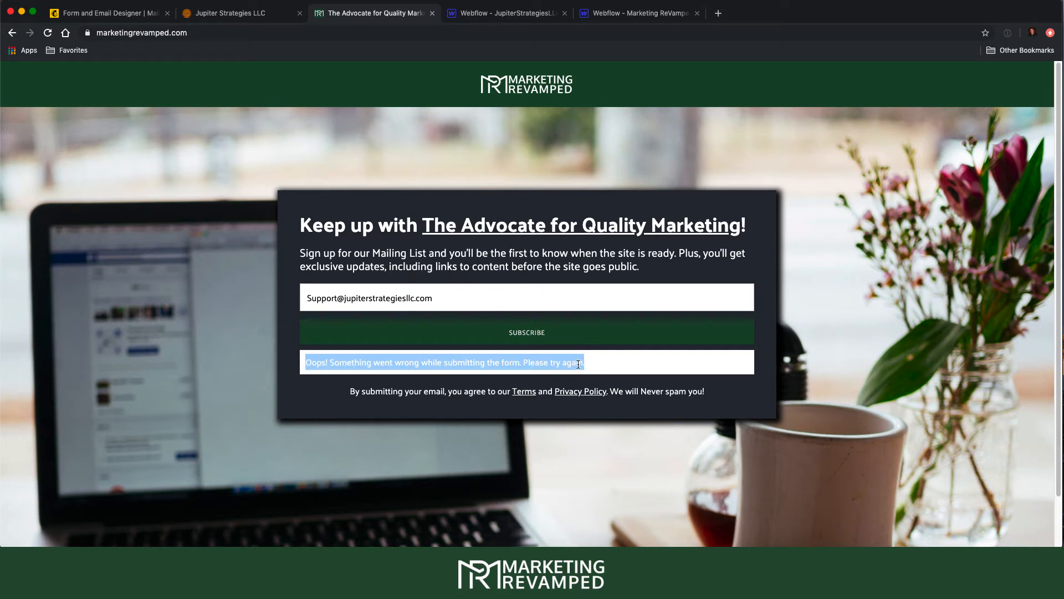
{"action": "double_click", "coordinate": [395, 288]}
{"action": "left_click", "coordinate": [438, 292]}
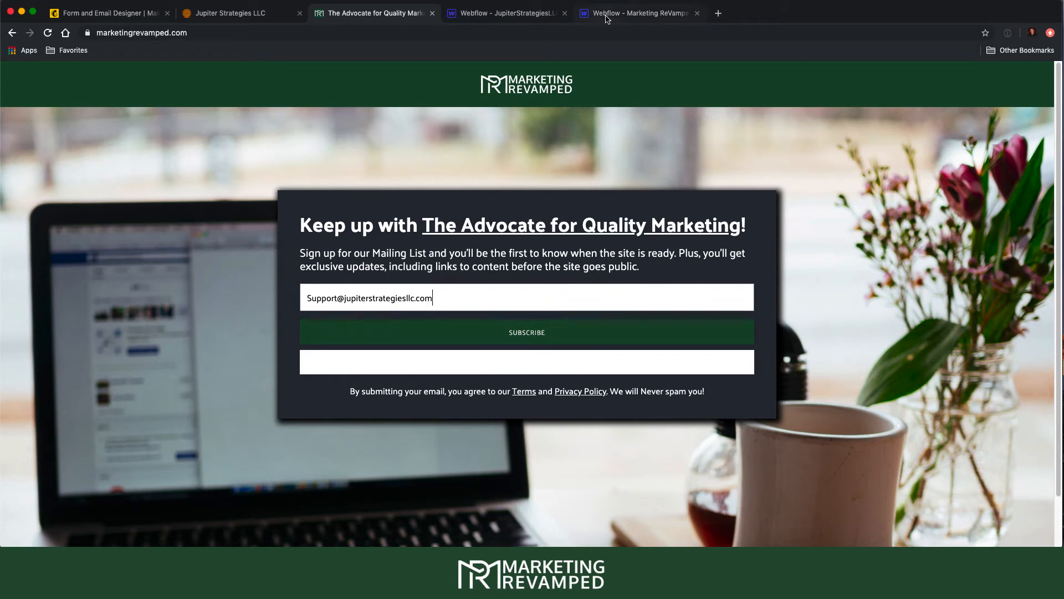
{"action": "left_click", "coordinate": [578, 15]}
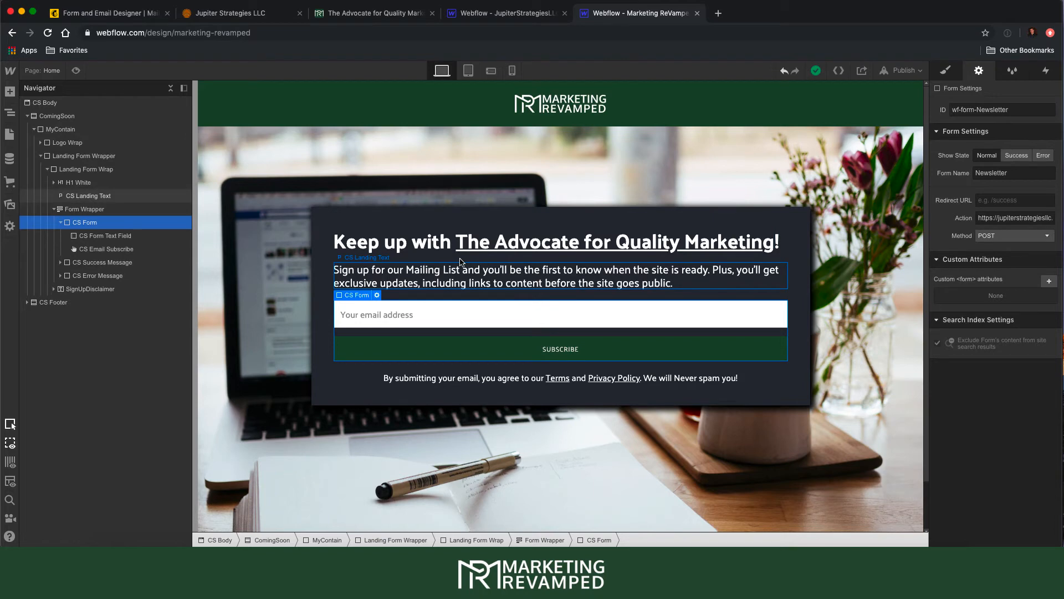
- Delete the CS Form's Action URL so it reverts to the default
{"action": "left_click", "coordinate": [97, 210]}
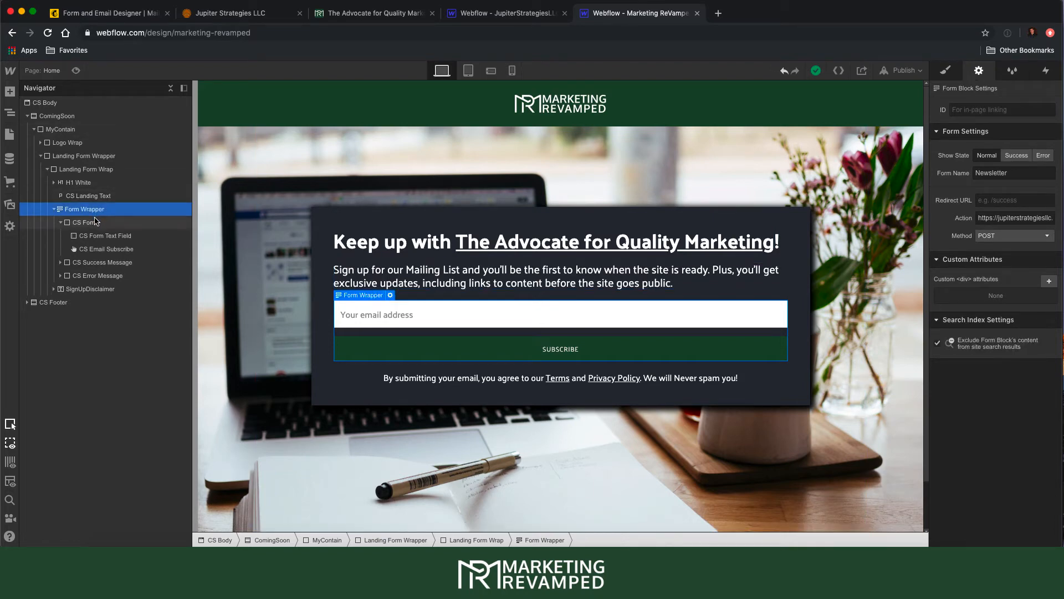
{"action": "left_click", "coordinate": [96, 222]}
{"action": "left_click", "coordinate": [106, 212]}
{"action": "left_click", "coordinate": [89, 222]}
{"action": "triple_click", "coordinate": [1009, 220]}
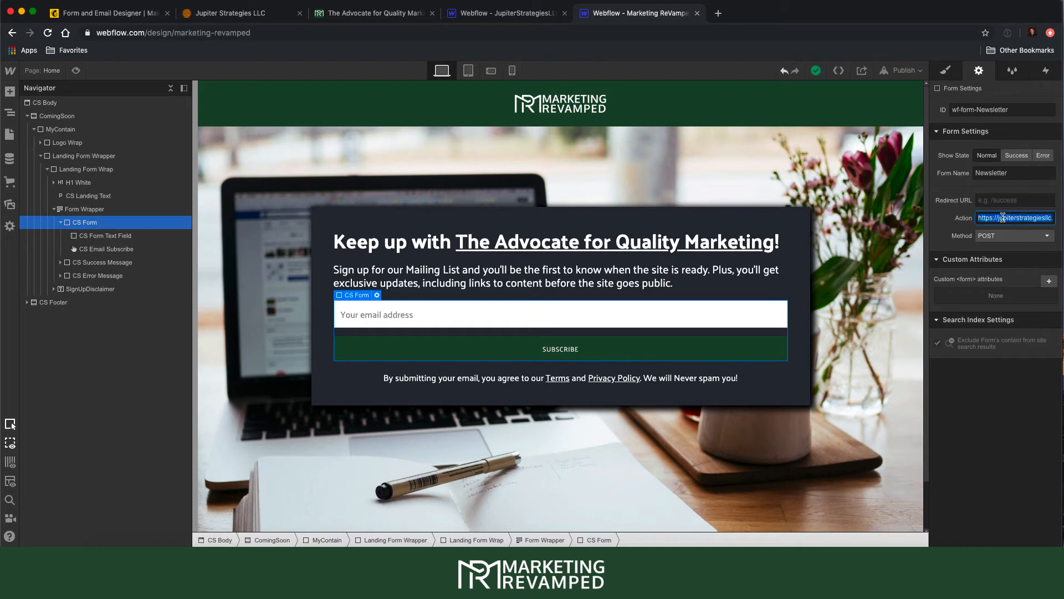
{"action": "key", "text": "BackSpace"}
- Bring the saved Mailchimp Classic embed code in TextEdit back to the front
{"action": "left_click", "coordinate": [98, 211]}
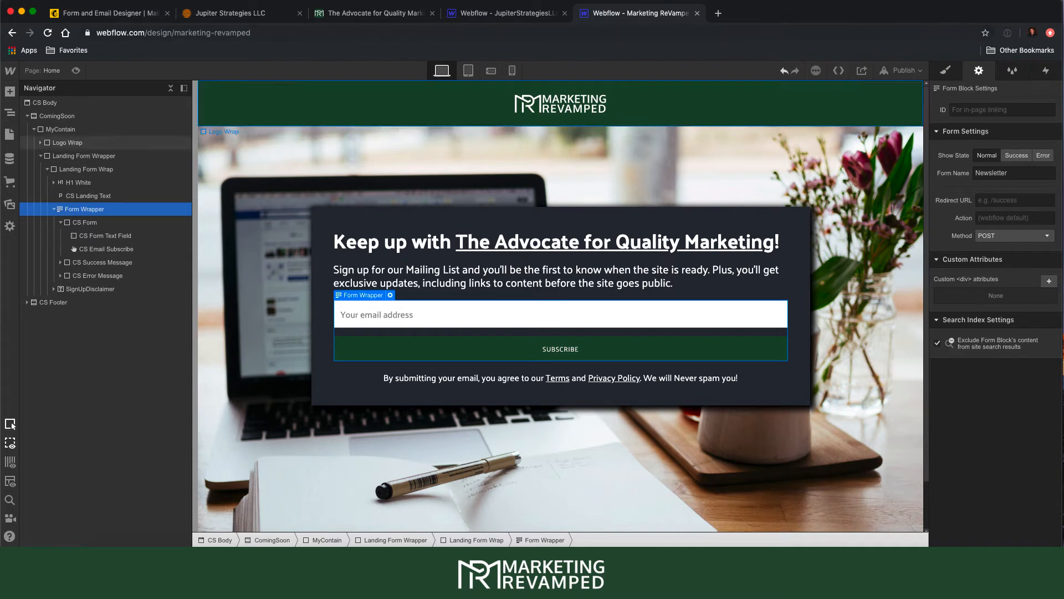
{"action": "left_click", "coordinate": [723, 566]}
{"action": "left_click", "coordinate": [266, 196]}
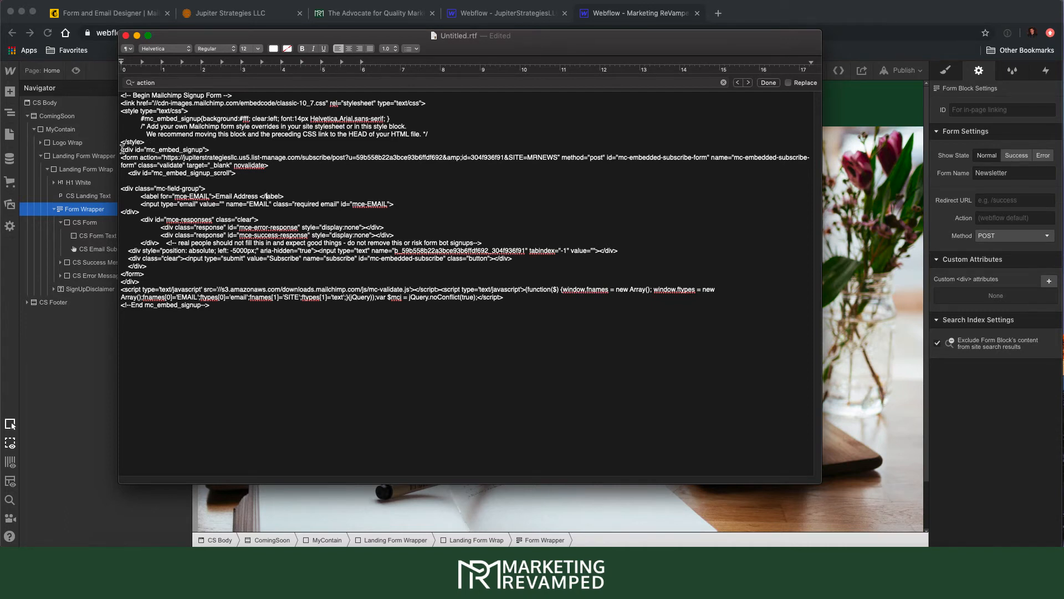
- Select the mc_embed_signup div block, then switch to the JupiterStrategiesLLC Webflow project
{"action": "left_click_drag", "start_coordinate": [122, 149], "coordinate": [166, 281]}
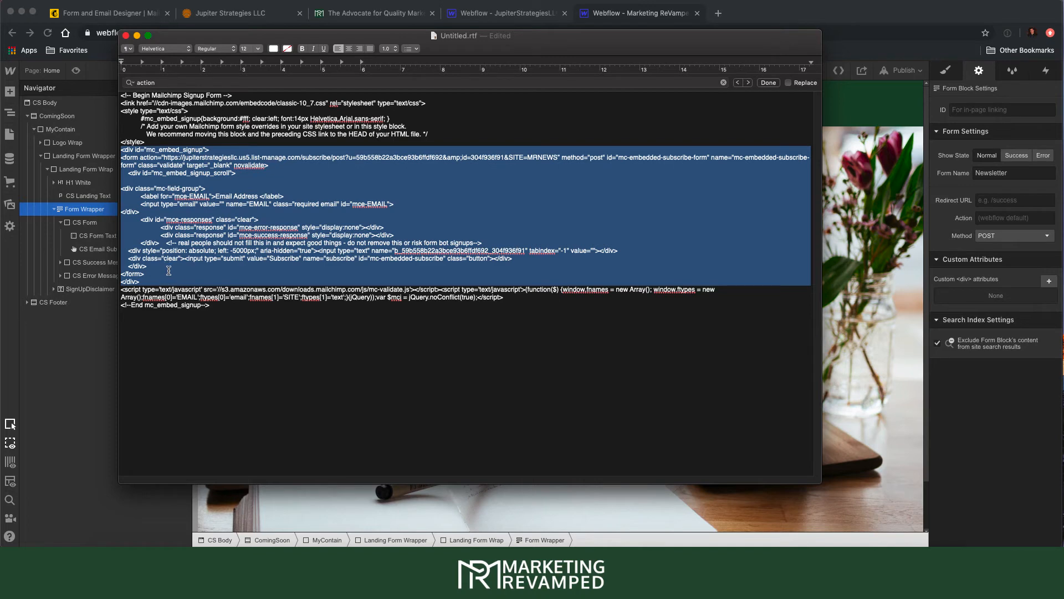
{"action": "left_click", "coordinate": [398, 188]}
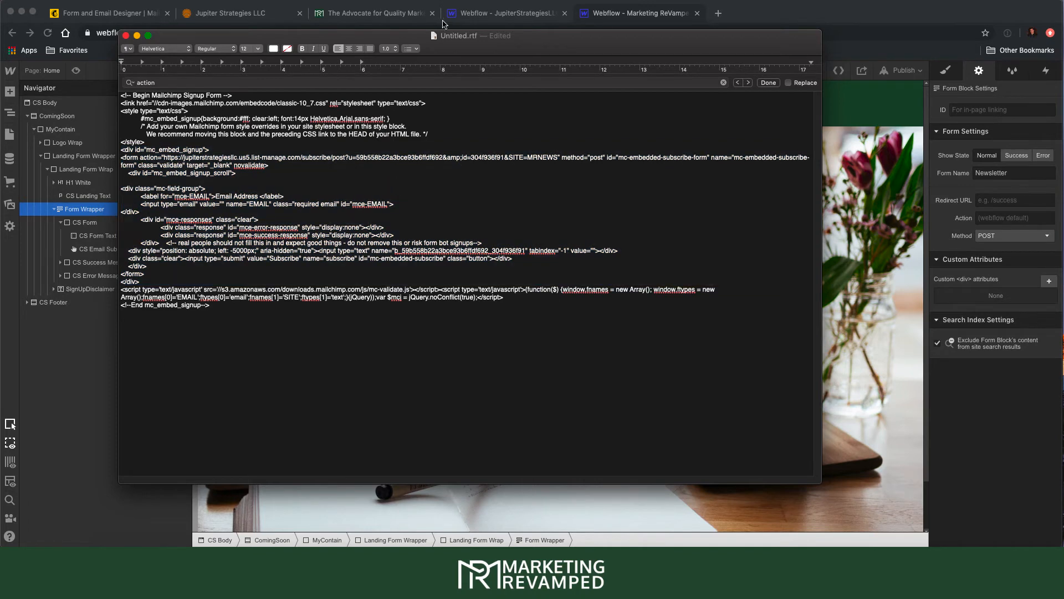
{"action": "left_click", "coordinate": [507, 17]}
{"action": "left_click", "coordinate": [506, 17]}
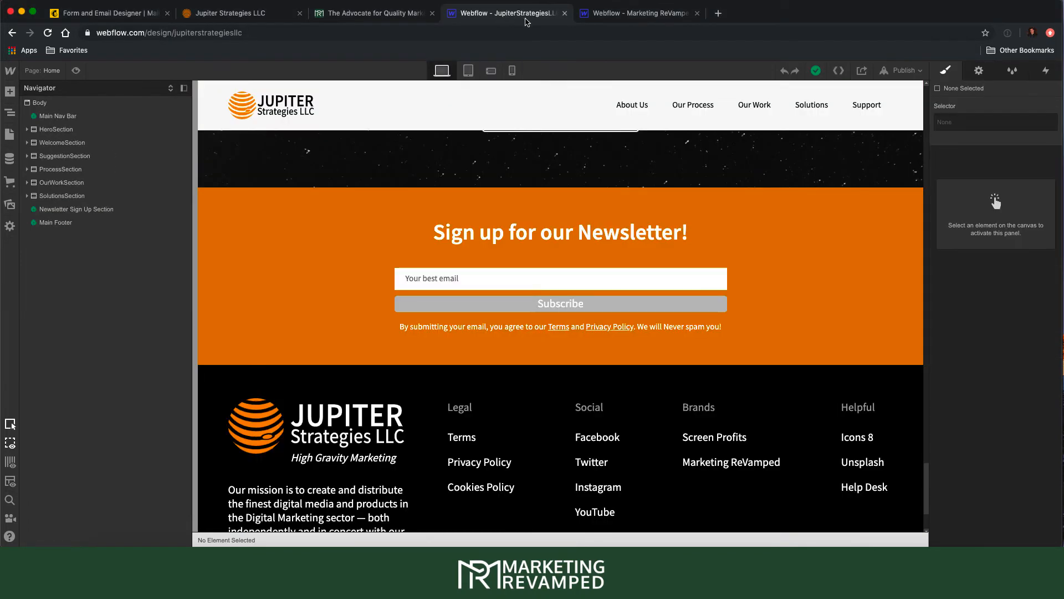
- Open the Newsletter Sign Up Section symbol's Email embed and select its 10-line Mailchimp form code
{"action": "left_click", "coordinate": [724, 557]}
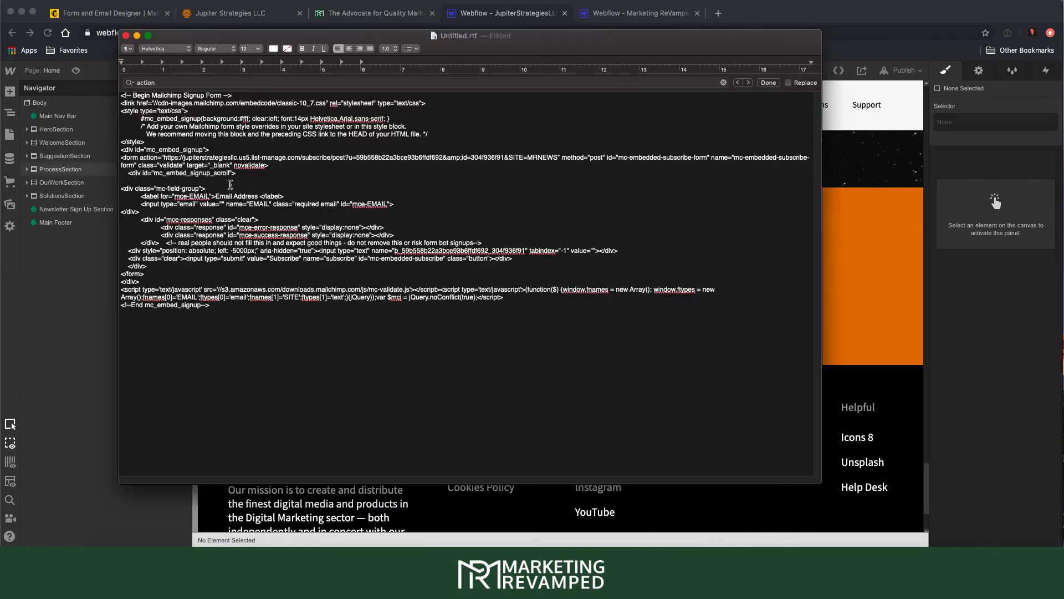
{"action": "left_click", "coordinate": [541, 20]}
{"action": "double_click", "coordinate": [56, 208]}
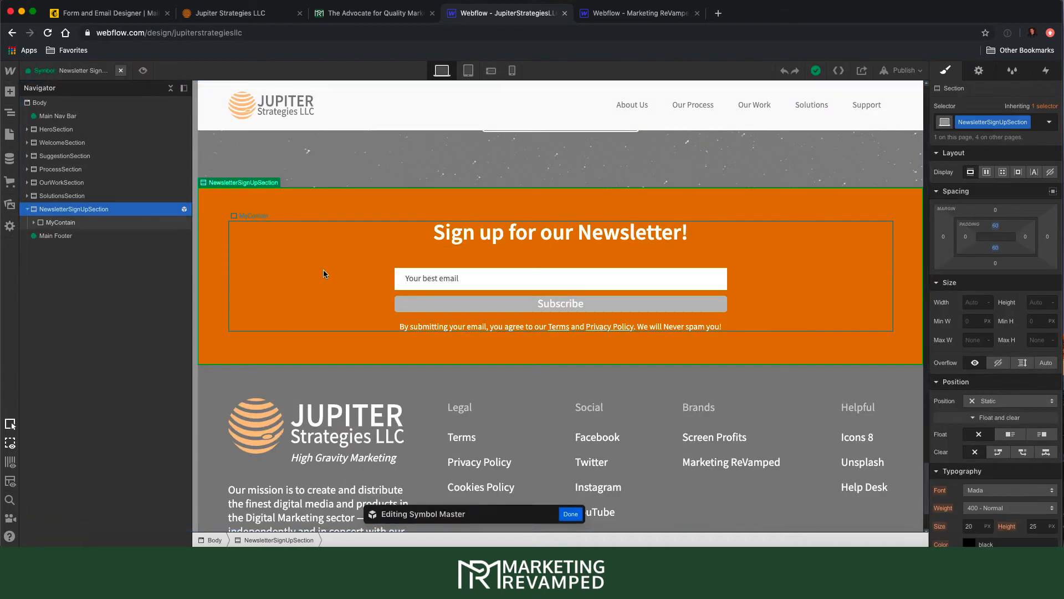
{"action": "left_click", "coordinate": [570, 514]}
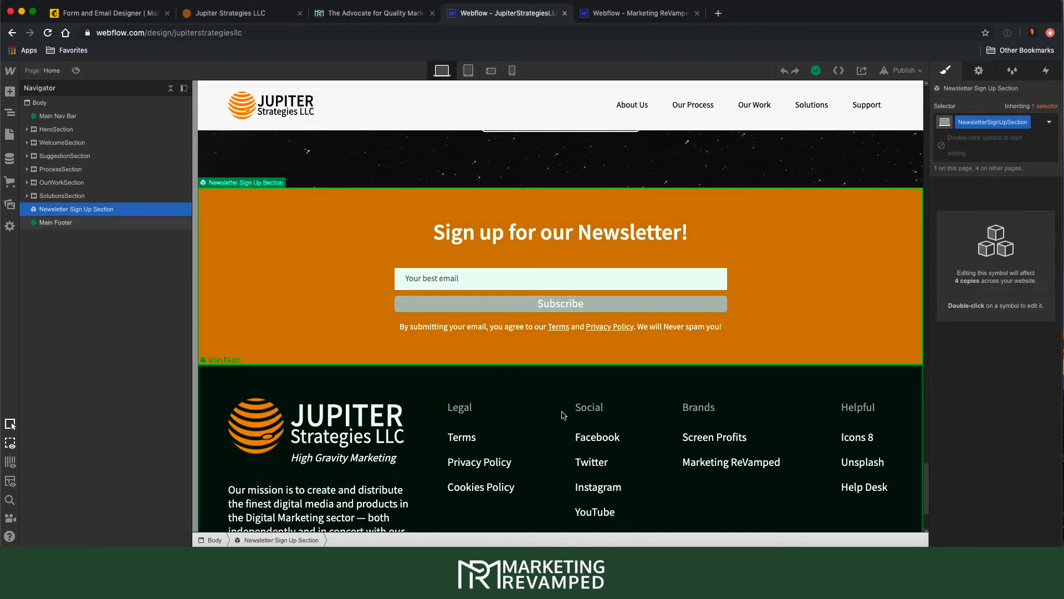
{"action": "double_click", "coordinate": [539, 278]}
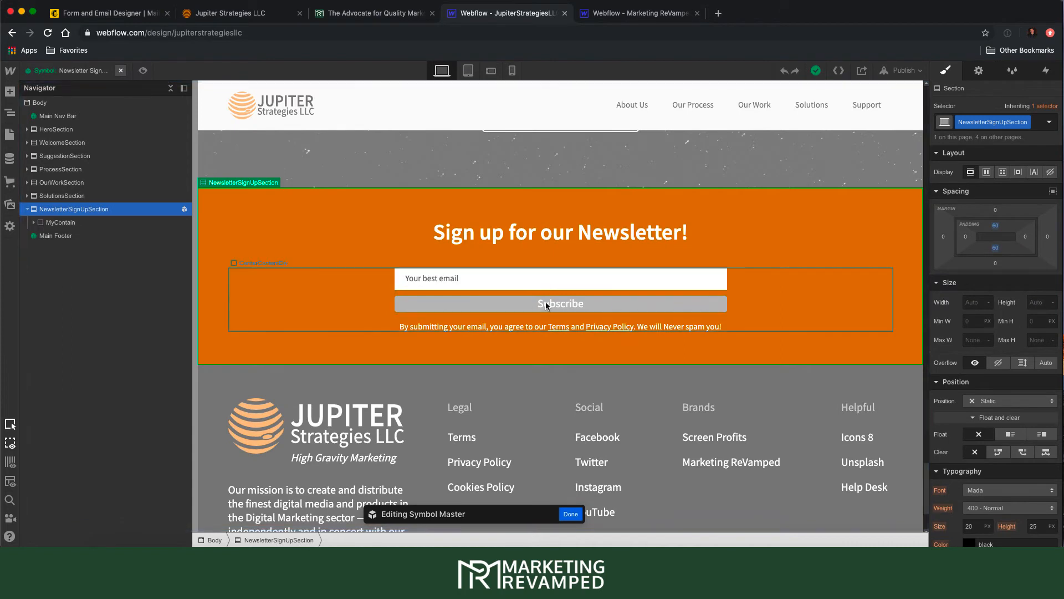
{"action": "double_click", "coordinate": [539, 278]}
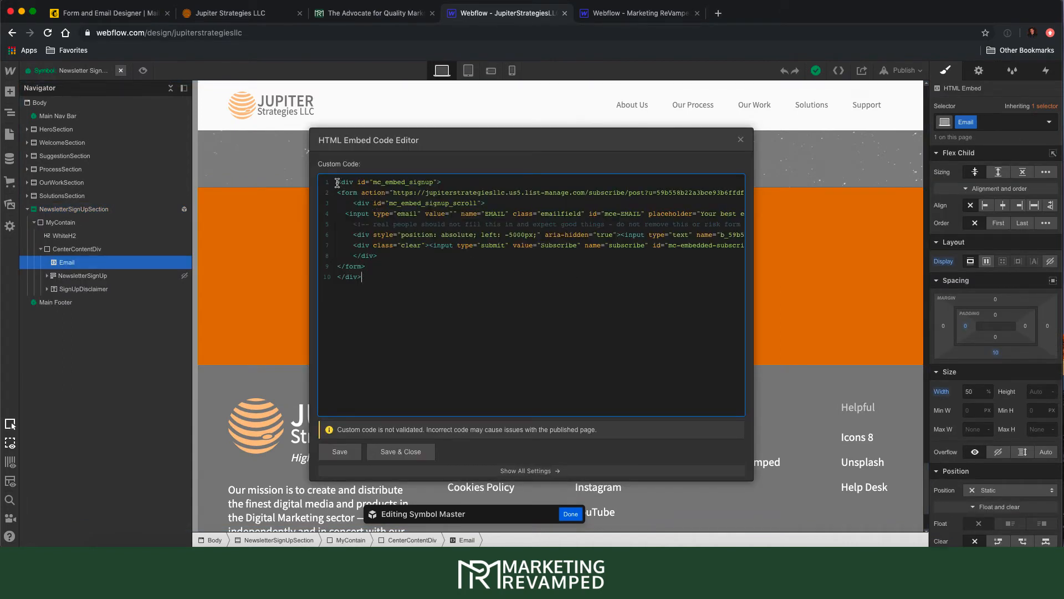
{"action": "left_click_drag", "start_coordinate": [337, 183], "coordinate": [372, 276]}
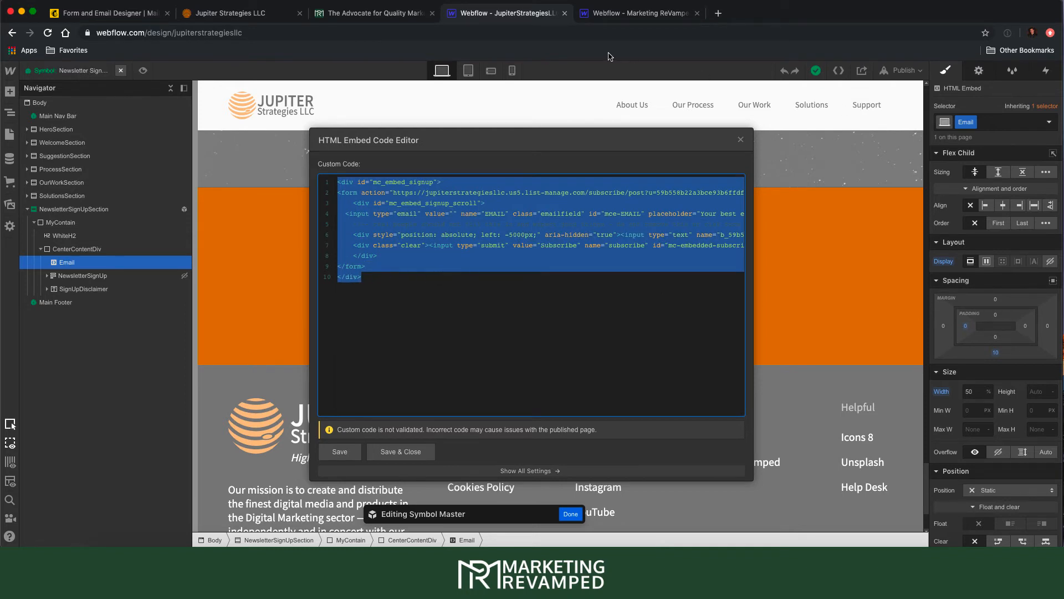
{"action": "left_click", "coordinate": [598, 12]}
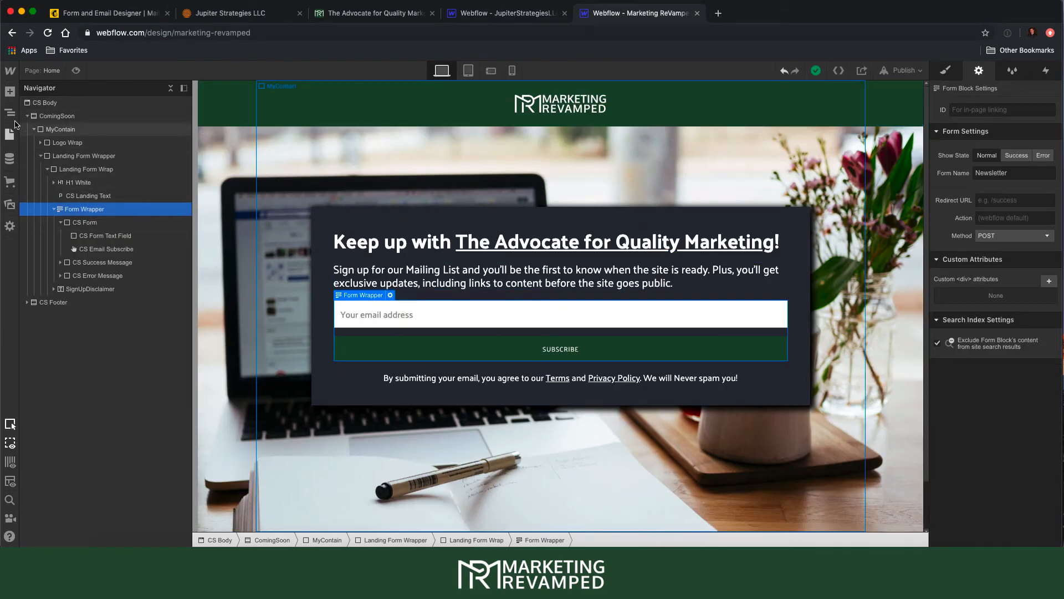
- Drag an Embed component from the Add panel into Landing Form Wrap above Form Wrapper
{"action": "left_click", "coordinate": [10, 92]}
{"action": "scroll", "coordinate": [133, 375], "scroll_direction": "down", "scroll_amount": 1}
{"action": "scroll", "coordinate": [133, 375], "scroll_direction": "down", "scroll_amount": 5}
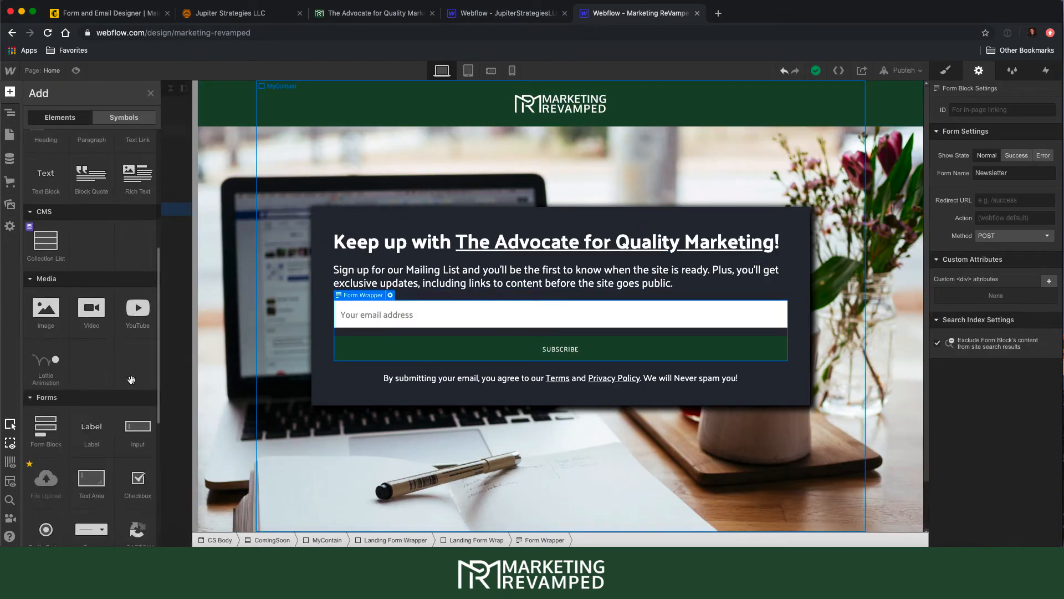
{"action": "scroll", "coordinate": [105, 310], "scroll_direction": "down", "scroll_amount": 3}
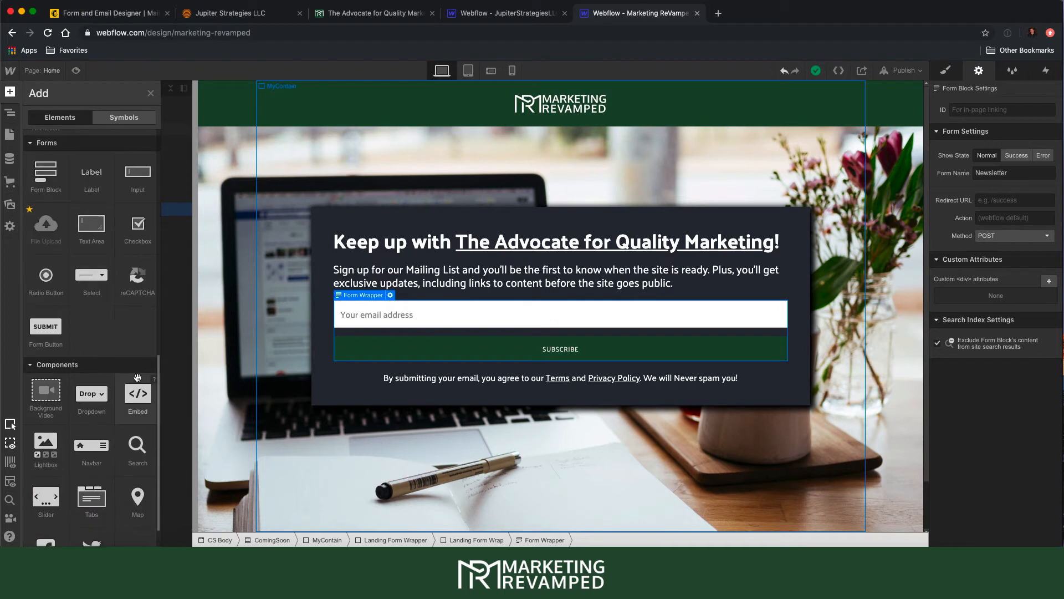
{"action": "left_click_drag", "start_coordinate": [138, 393], "coordinate": [85, 213]}
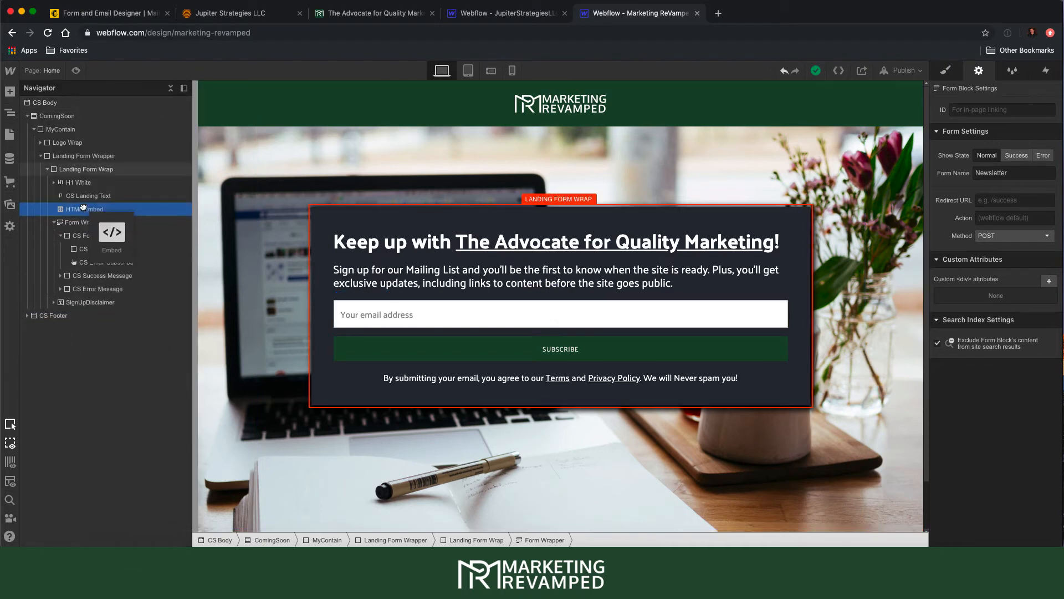
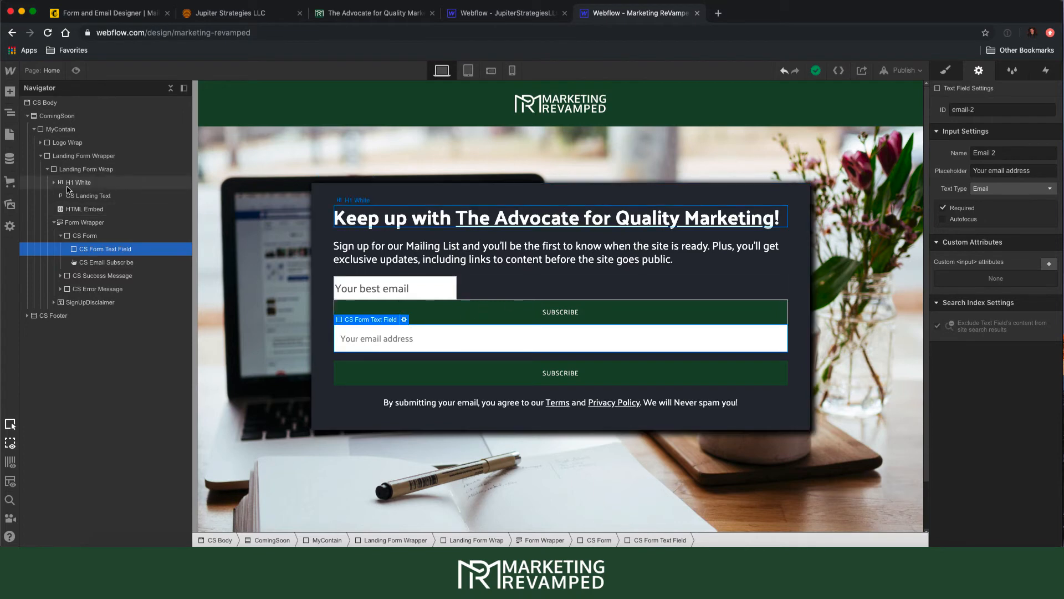
- Select the HTML Embed holding the signup form inside Landing Form Wrap in the Navigator
{"action": "left_click", "coordinate": [92, 215]}
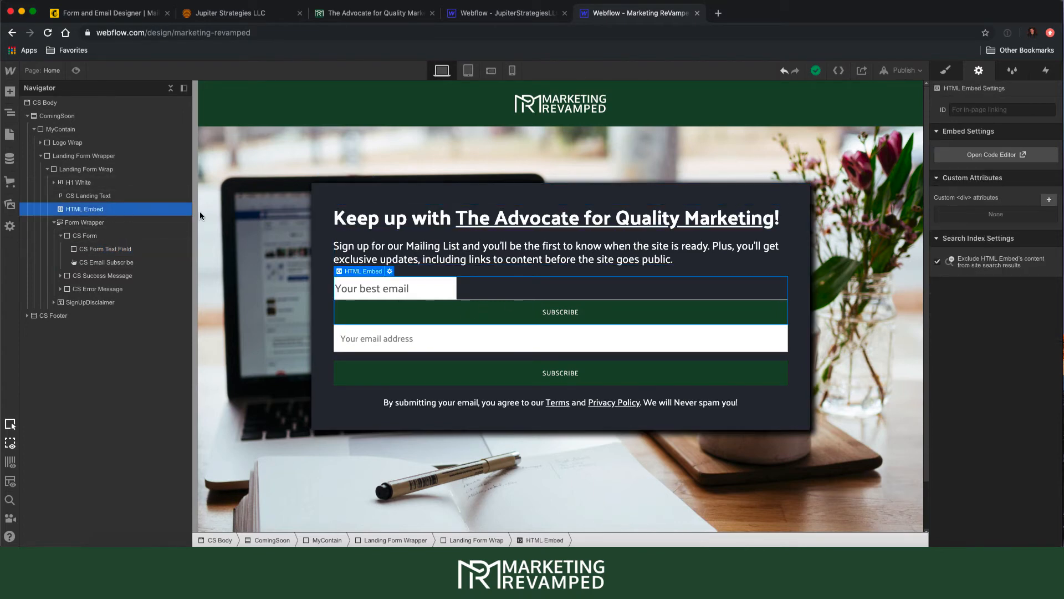
- Change the embed's email input class from emailfield to cs-form-text-field and save the code
{"action": "double_click", "coordinate": [398, 280]}
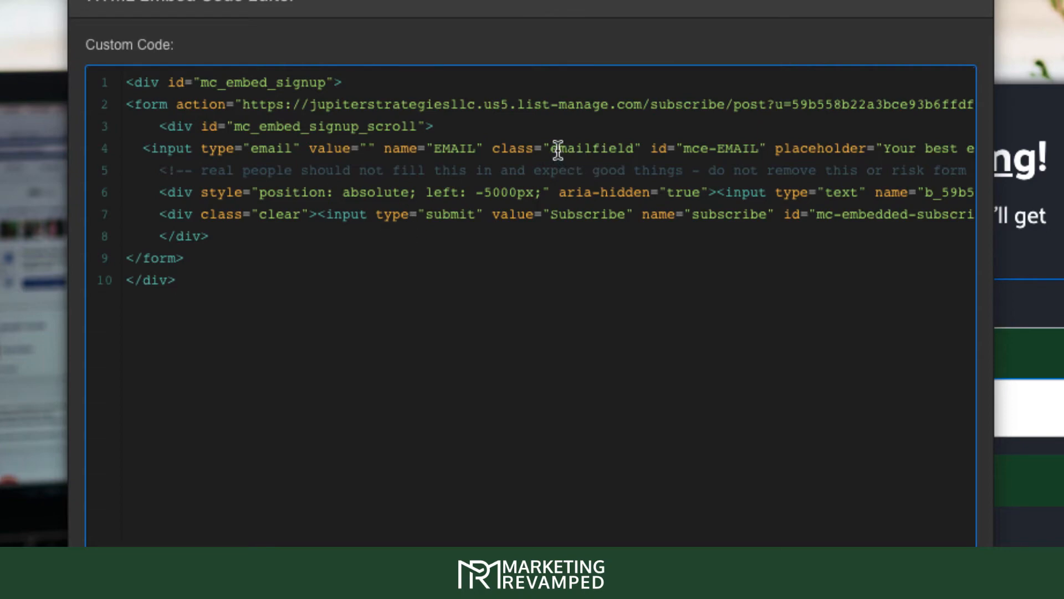
{"action": "left_click", "coordinate": [635, 148]}
{"action": "key", "text": "BackSpace"}
{"action": "key", "text": "BackSpace"}
{"action": "key", "text": "BackSpace"}
{"action": "key", "text": "BackSpace"}
{"action": "key", "text": "BackSpace"}
{"action": "key", "text": "BackSpace"}
{"action": "key", "text": "BackSpace"}
{"action": "key", "text": "BackSpace"}
{"action": "key", "text": "BackSpace"}
{"action": "key", "text": "BackSpace"}
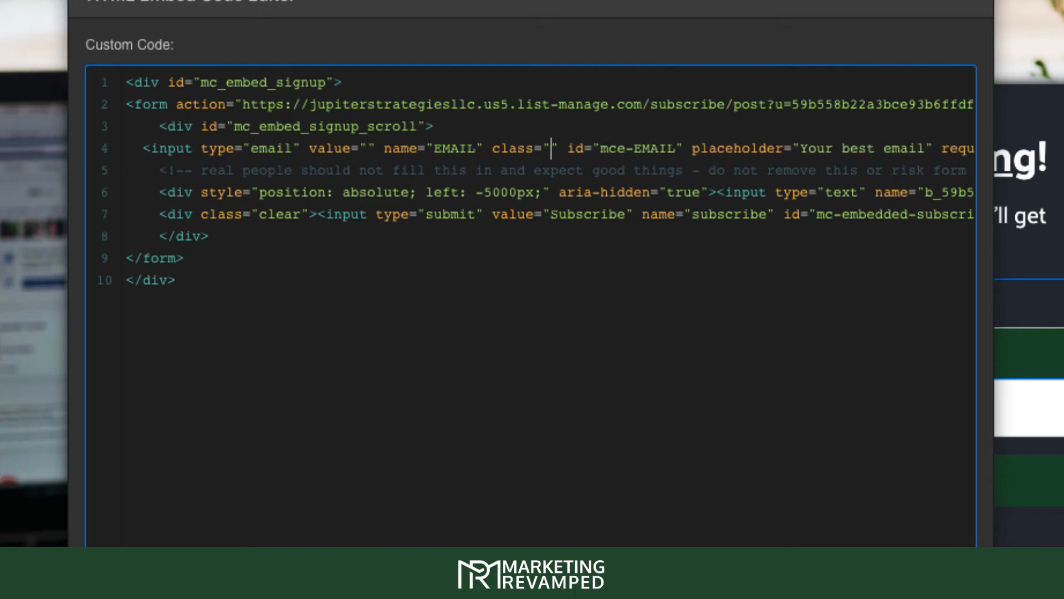
{"action": "type", "text": "cs"}
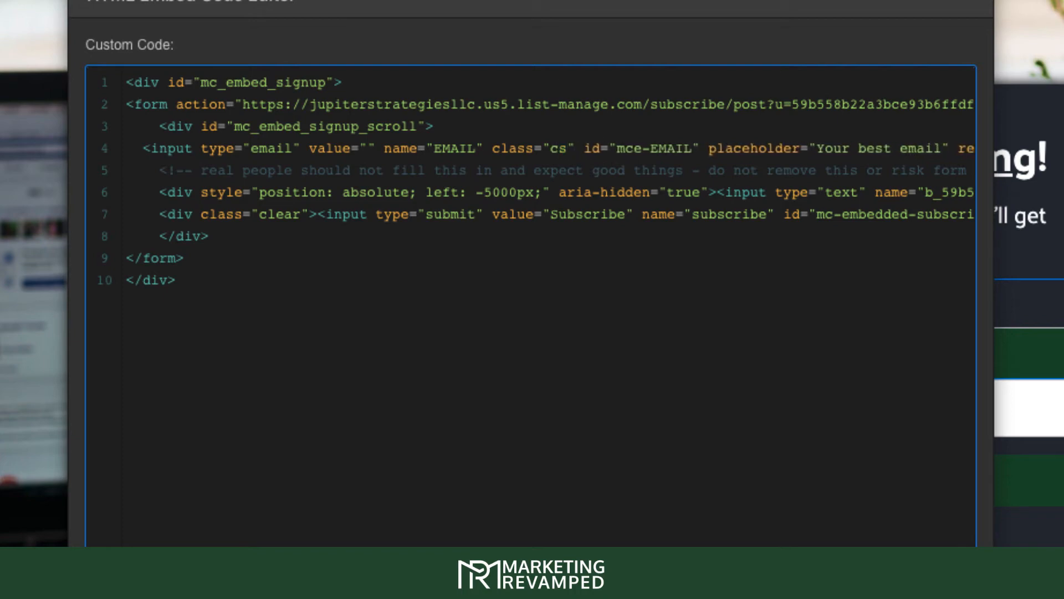
{"action": "type", "text": "-form"}
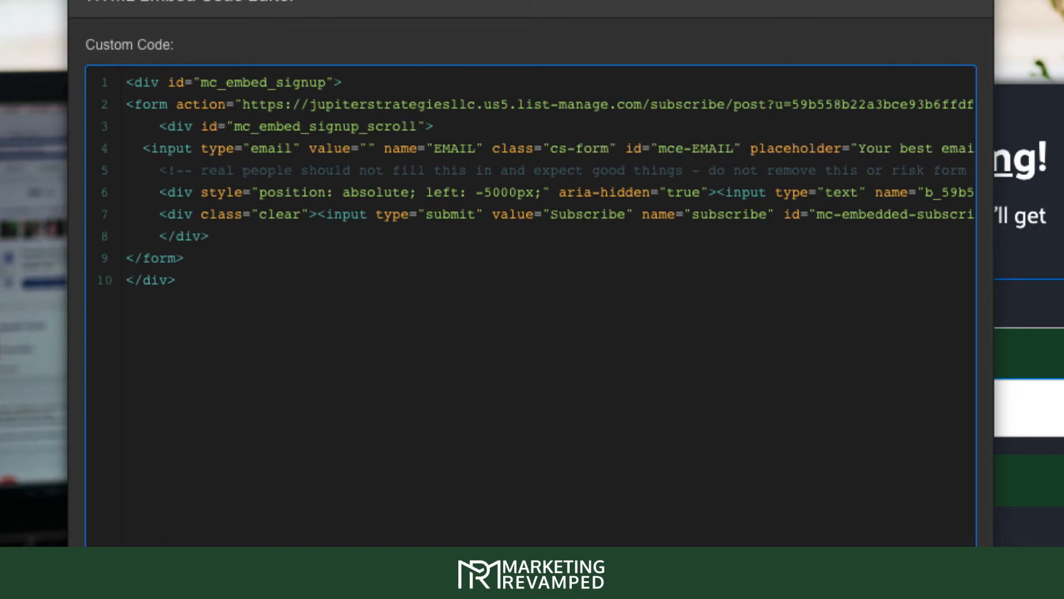
{"action": "type", "text": "-test"}
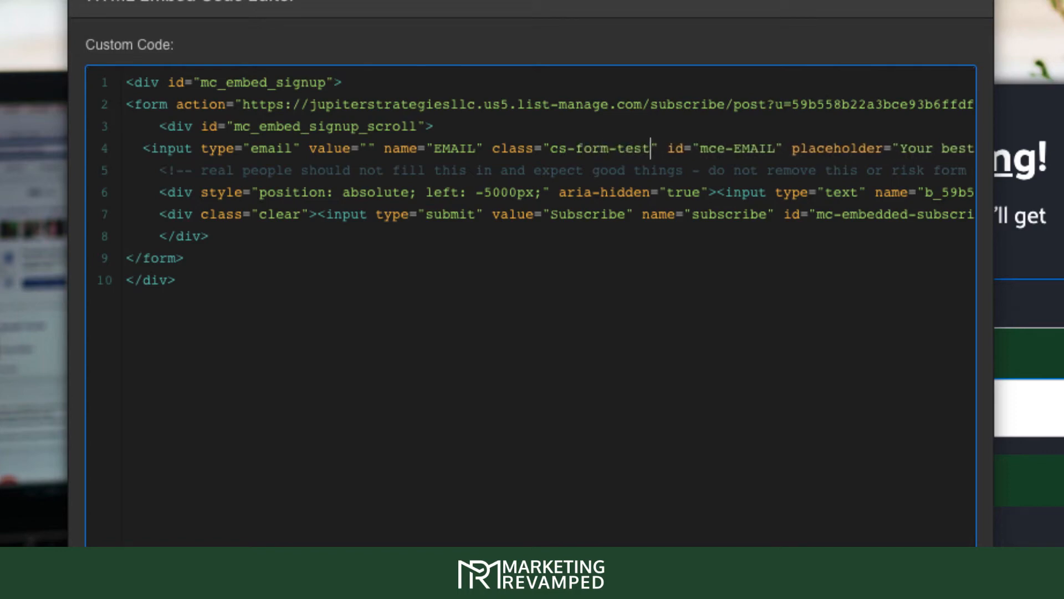
{"action": "key", "text": "BackSpace"}
{"action": "key", "text": "BackSpace"}
{"action": "type", "text": "xt-fie"}
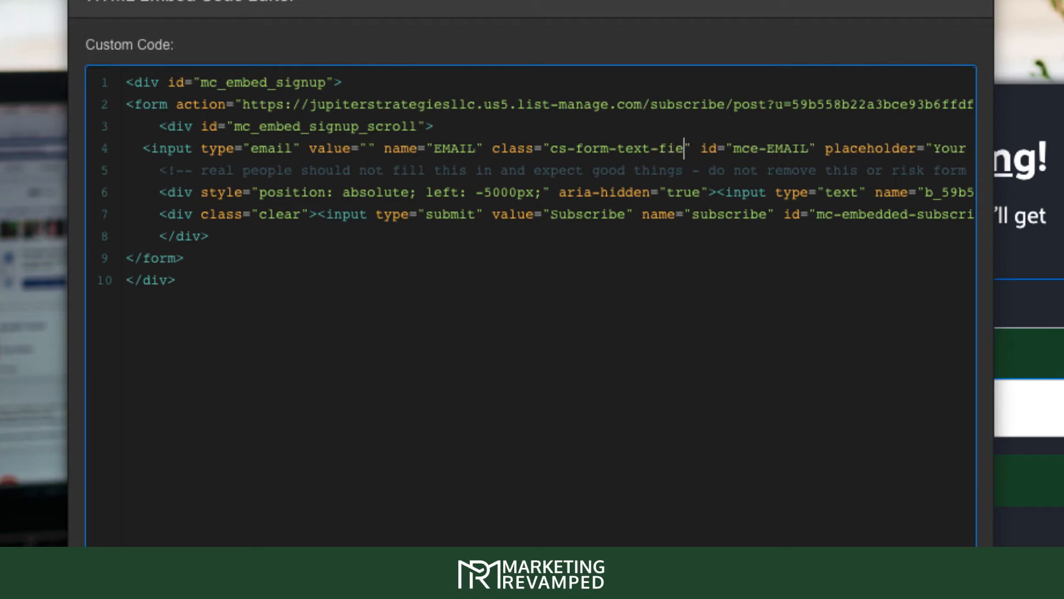
{"action": "type", "text": "ld"}
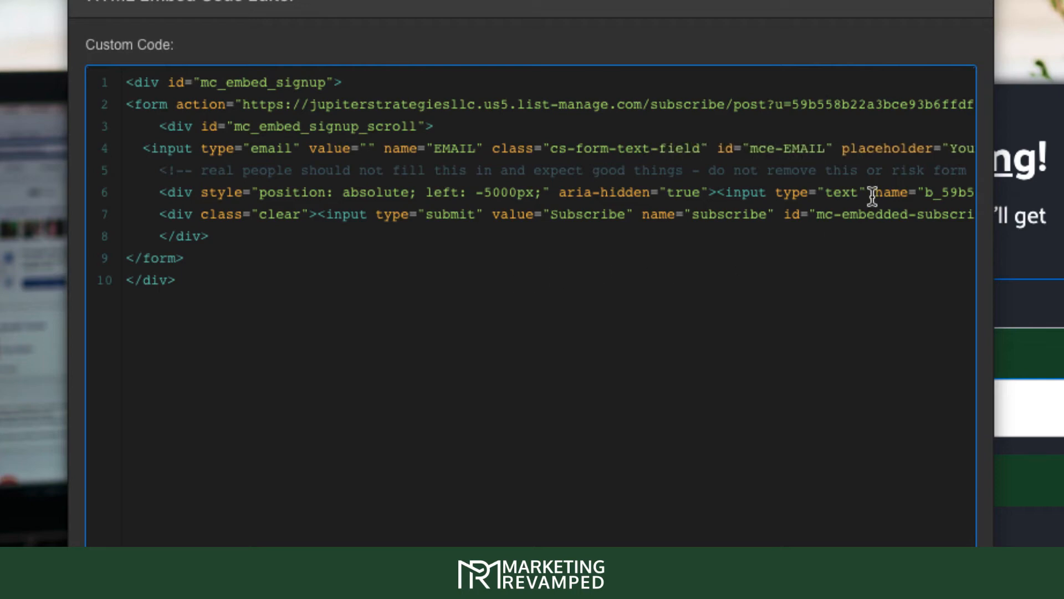
{"action": "left_click", "coordinate": [460, 145]}
{"action": "left_click_drag", "start_coordinate": [535, 149], "coordinate": [230, 169]}
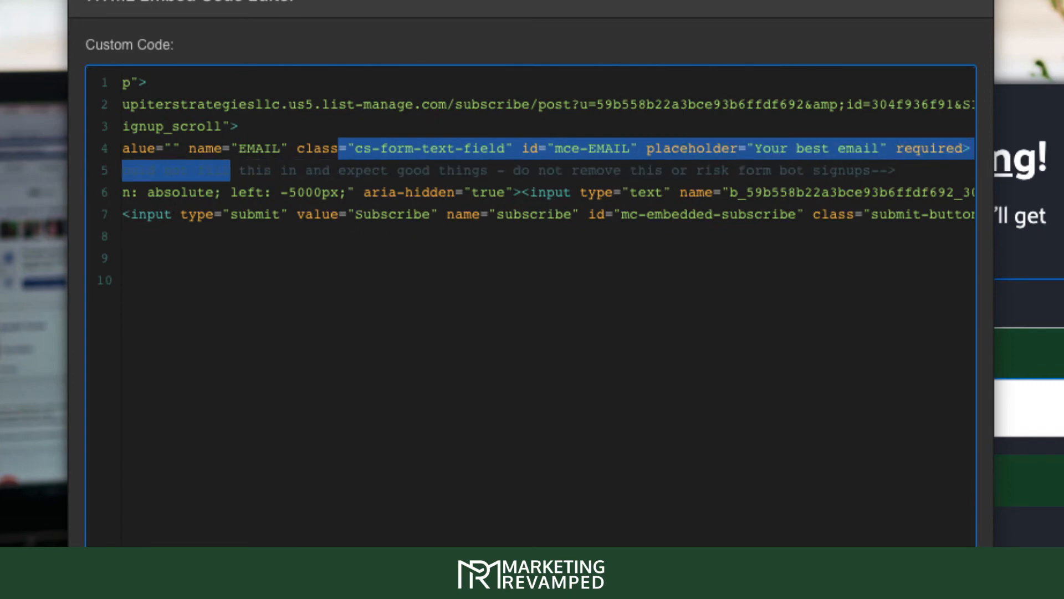
{"action": "left_click", "coordinate": [295, 290]}
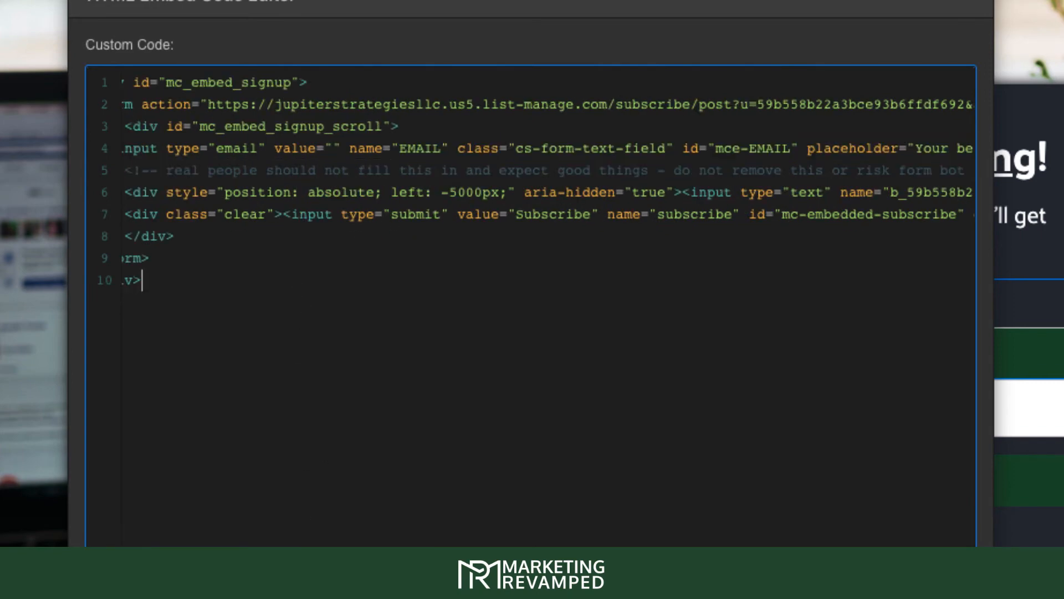
{"action": "left_click", "coordinate": [418, 441]}
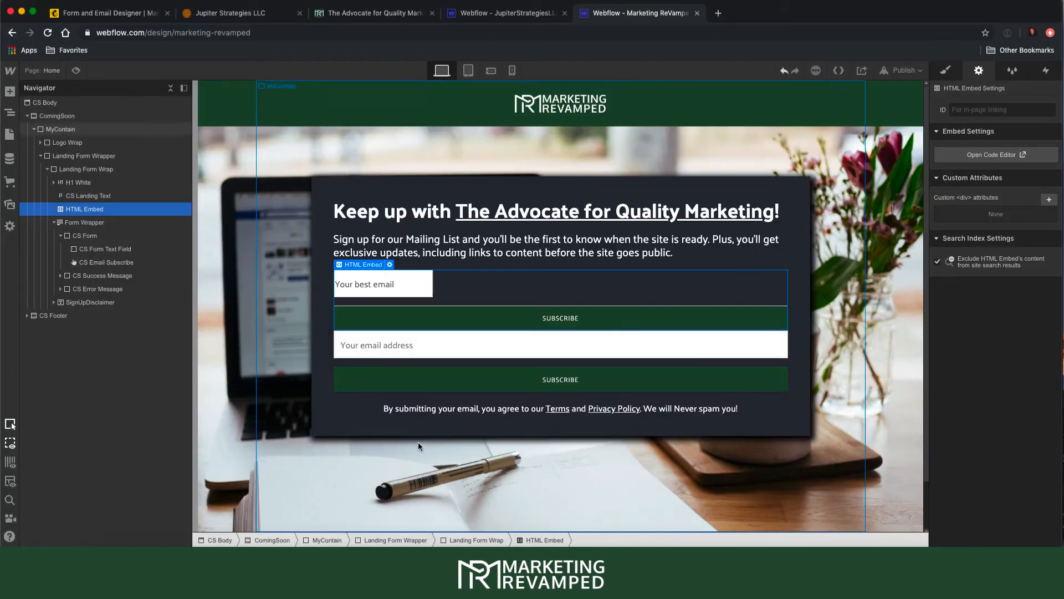
- Add the default value "Email" to the embed's email input
{"action": "left_click", "coordinate": [374, 342]}
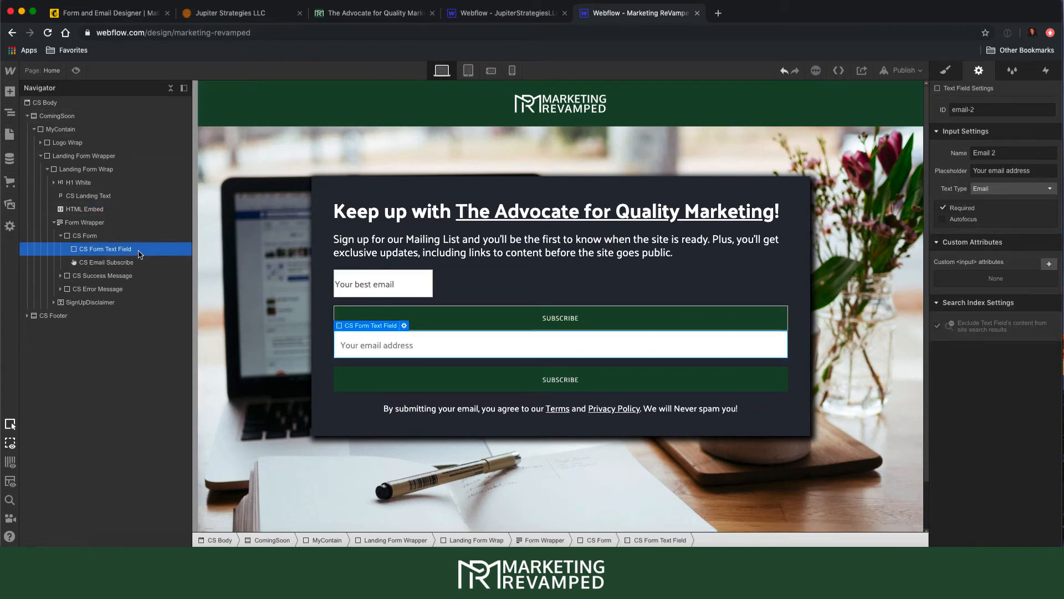
{"action": "left_click", "coordinate": [367, 282]}
{"action": "left_click", "coordinate": [388, 264]}
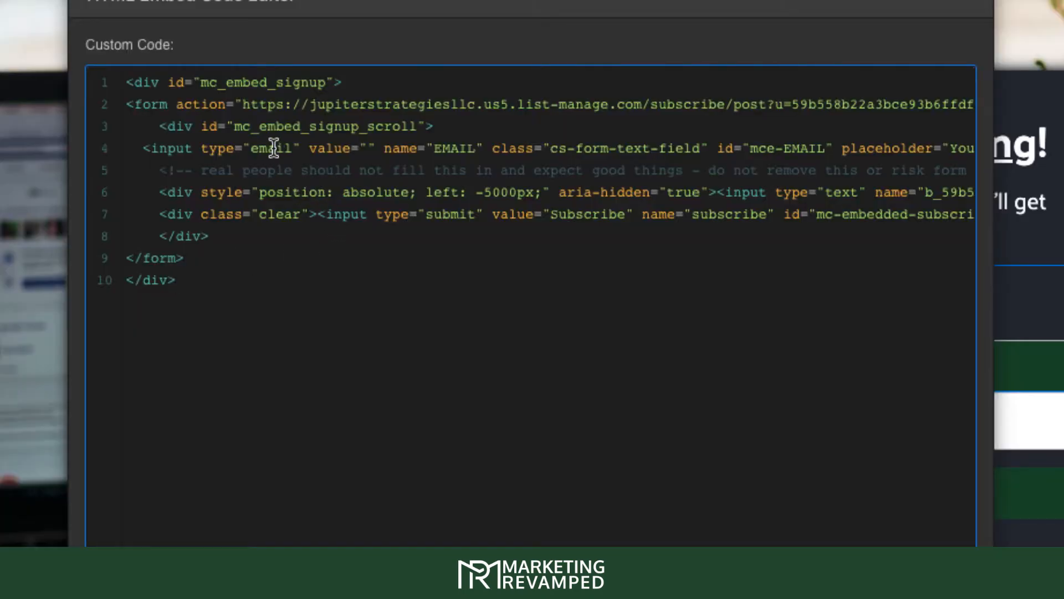
{"action": "left_click", "coordinate": [367, 148]}
{"action": "type", "text": "Email"}
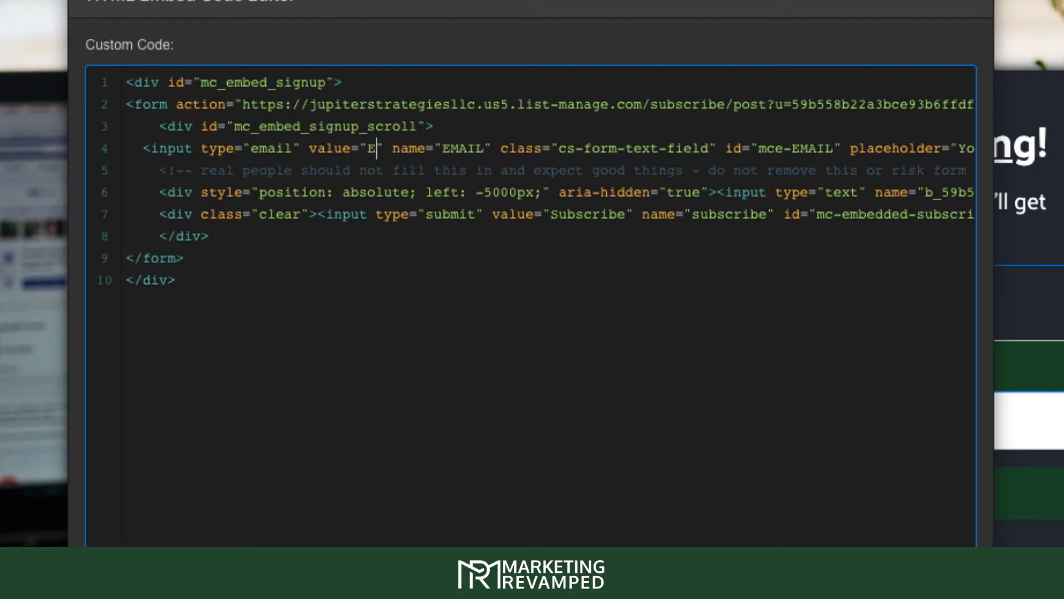
{"action": "key", "text": "Return"}
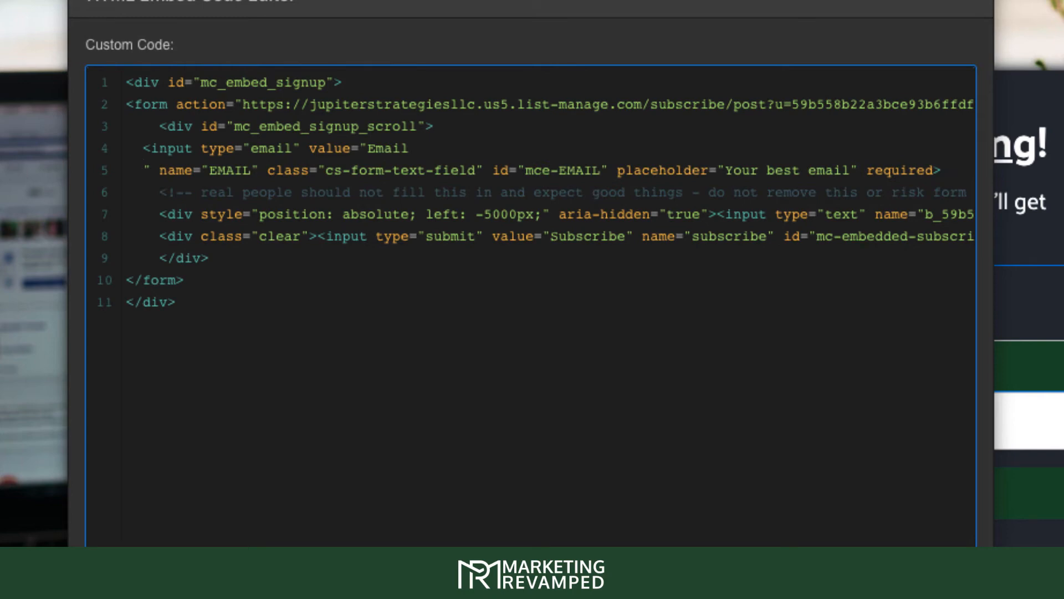
{"action": "key", "text": "BackSpace"}
{"action": "key", "text": "BackSpace"}
{"action": "key", "text": "BackSpace"}
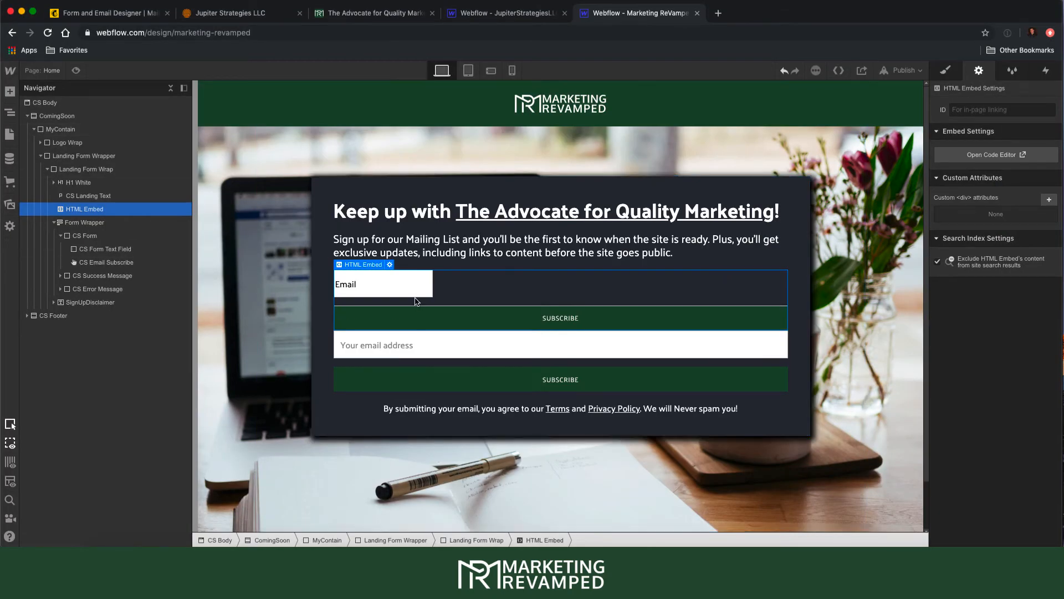
- Remove the Email default value again, keep the edits, and save the embed code
{"action": "left_click", "coordinate": [390, 265]}
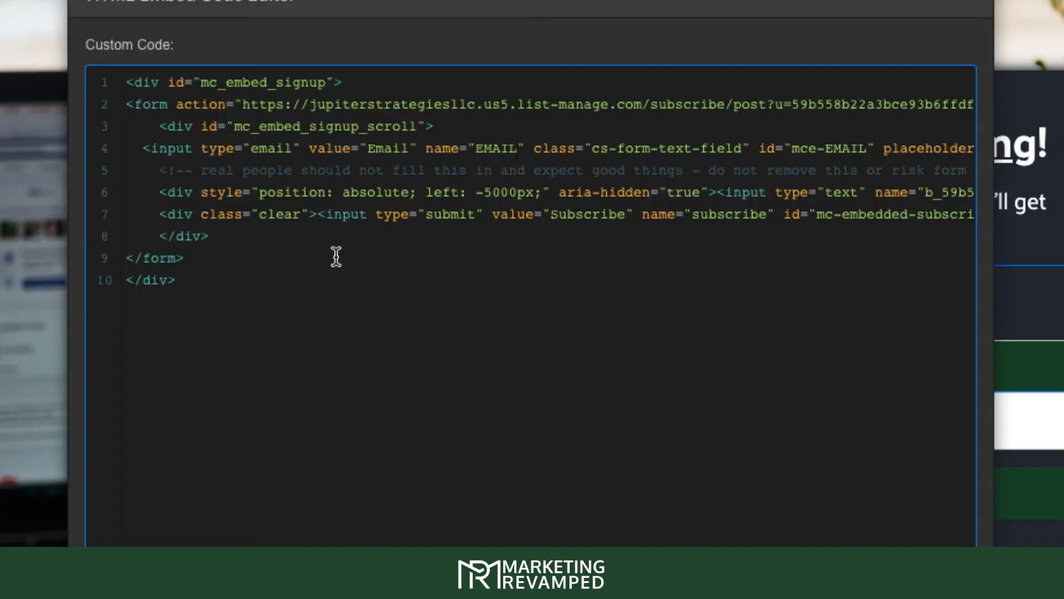
{"action": "double_click", "coordinate": [387, 157]}
{"action": "key", "text": "BackSpace"}
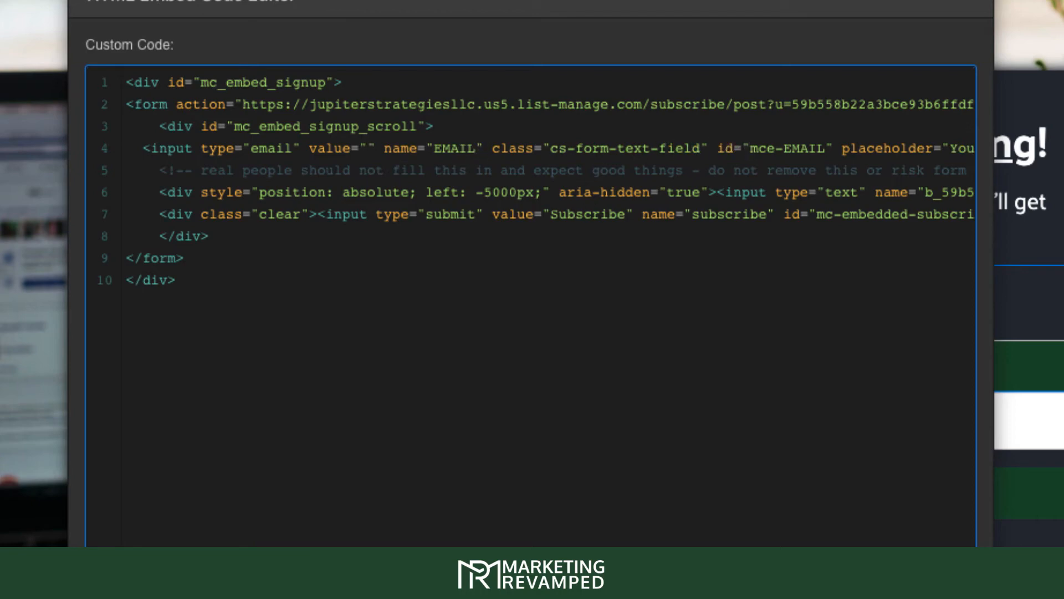
{"action": "key", "text": "Escape"}
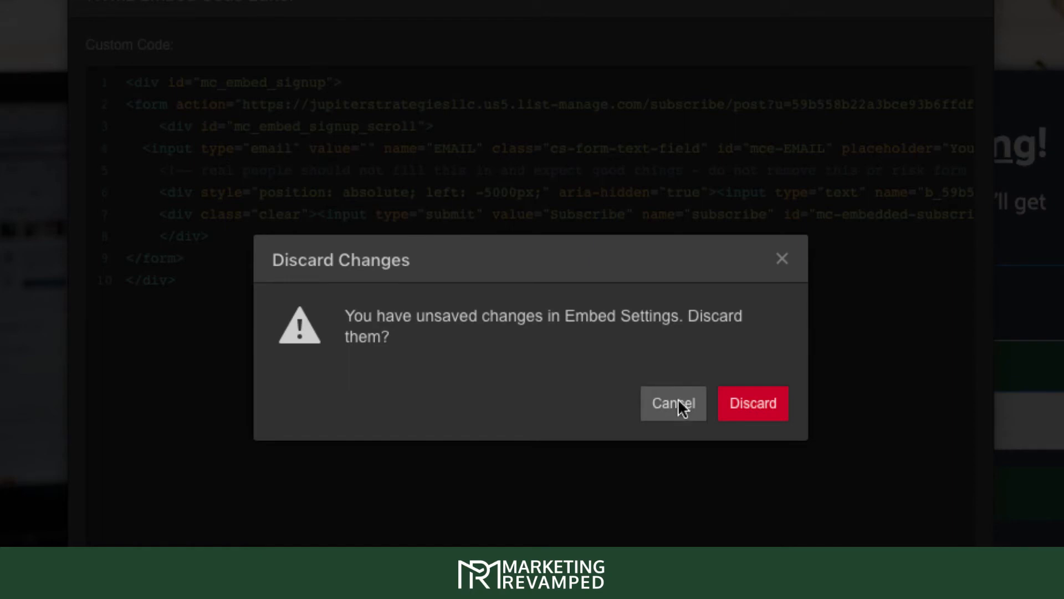
{"action": "left_click", "coordinate": [693, 403]}
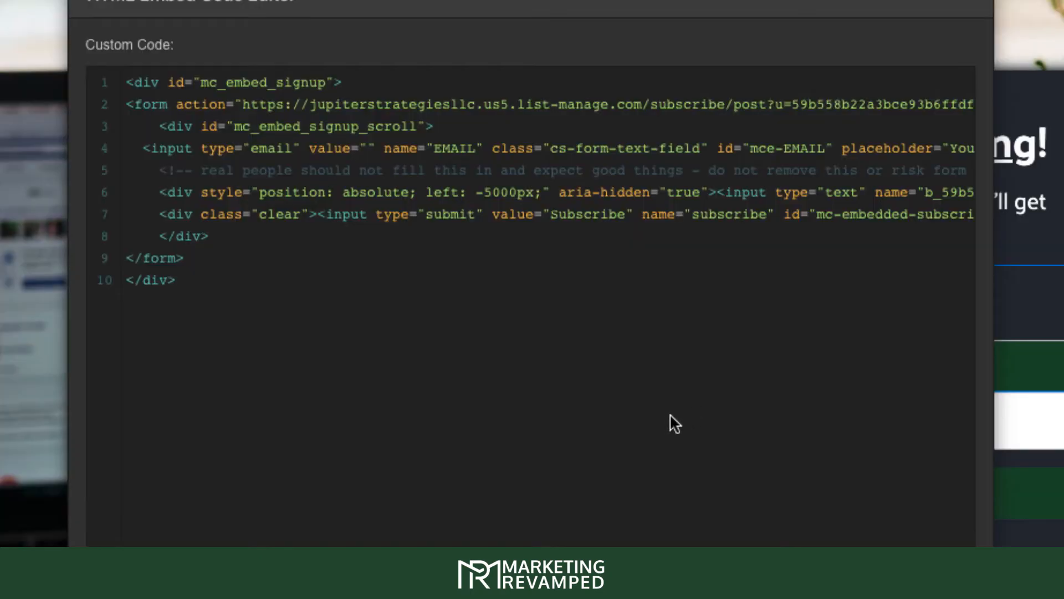
{"action": "left_click", "coordinate": [723, 475]}
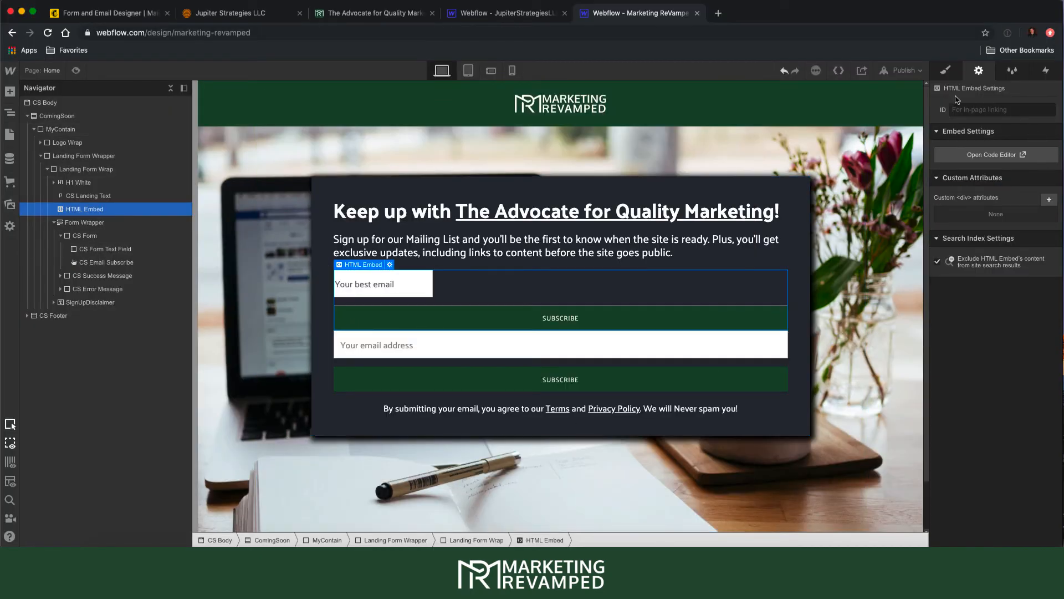
- Compare with the native email field's settings, then reopen the embed's code editor
{"action": "left_click", "coordinate": [122, 250]}
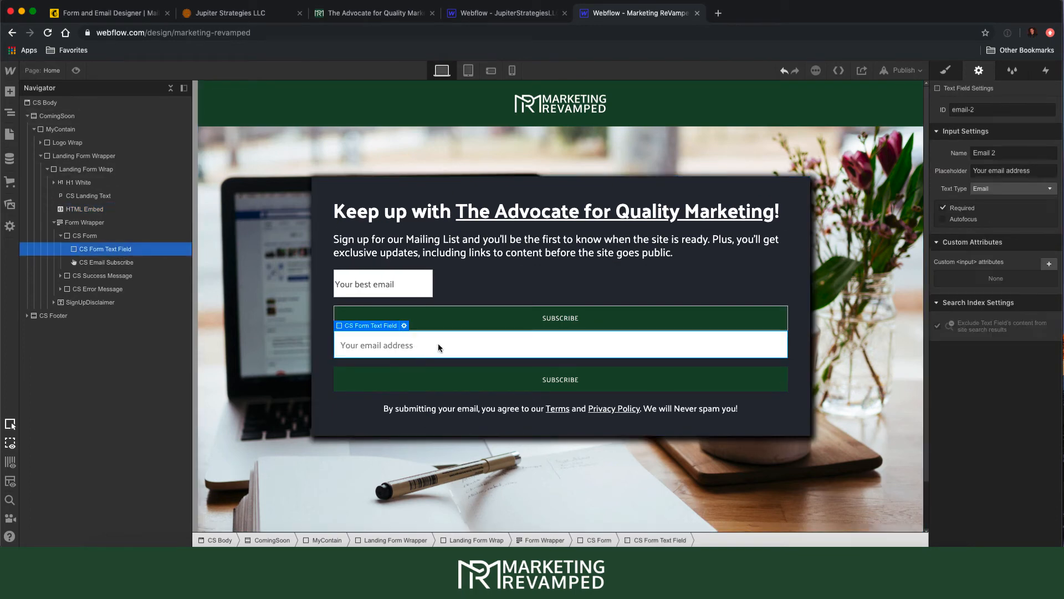
{"action": "left_click", "coordinate": [665, 287]}
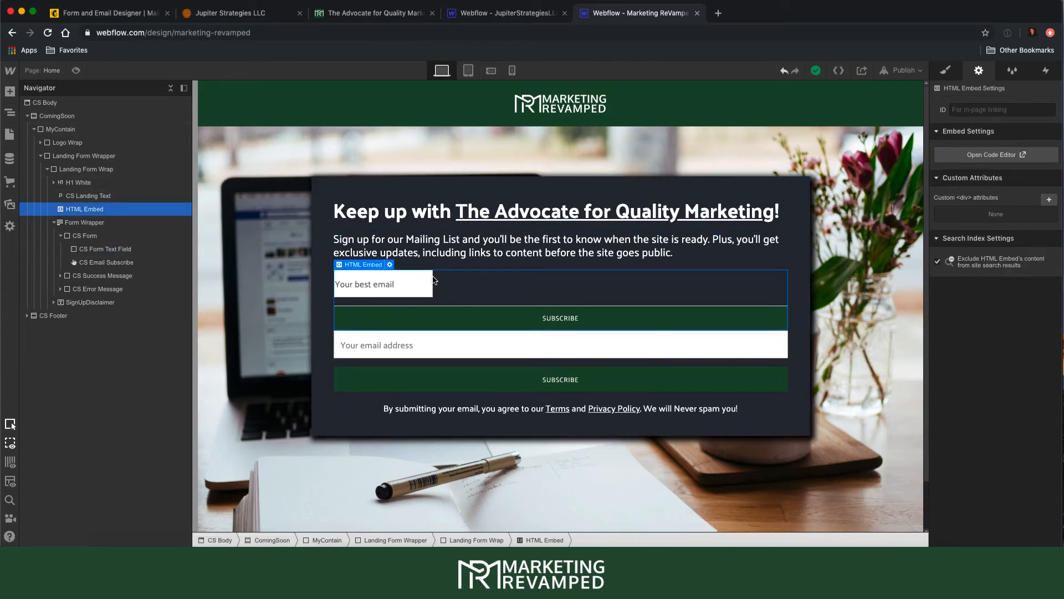
{"action": "left_click", "coordinate": [389, 264]}
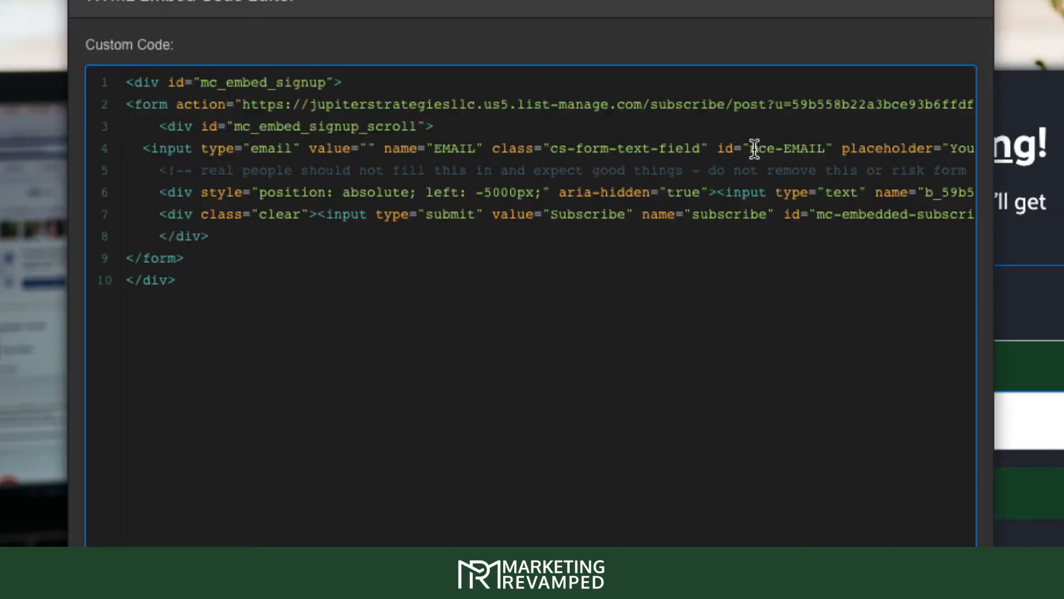
- Change the email input's id from mce-EMAIL to email-2
{"action": "left_click_drag", "start_coordinate": [754, 148], "coordinate": [826, 149]}
{"action": "type", "text": "e"}
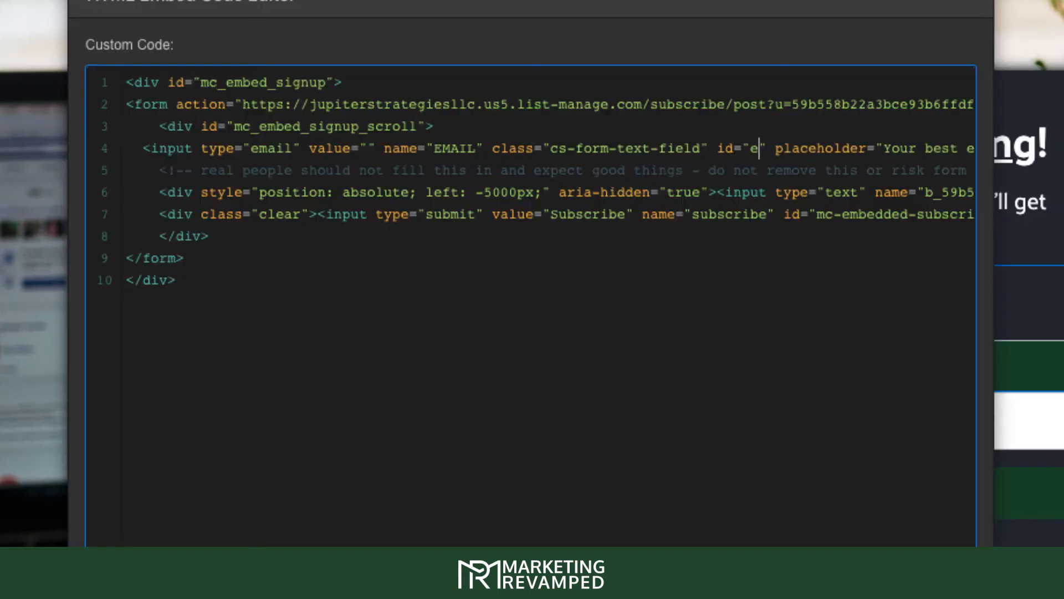
{"action": "type", "text": "mail"}
{"action": "key", "text": "BackSpace"}
{"action": "type", "text": "l"}
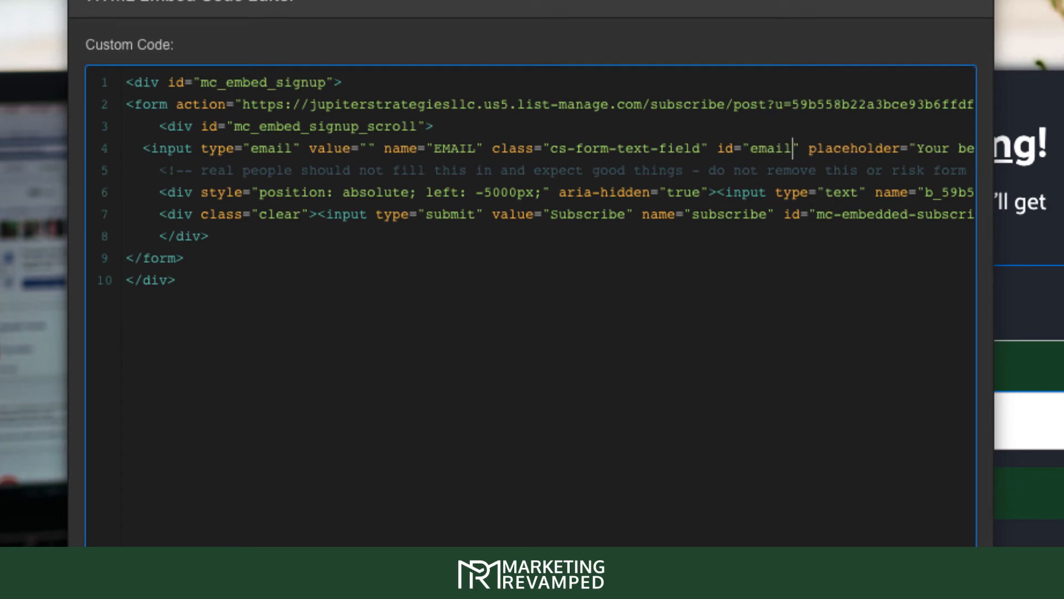
{"action": "type", "text": "-2"}
{"action": "left_click", "coordinate": [664, 349]}
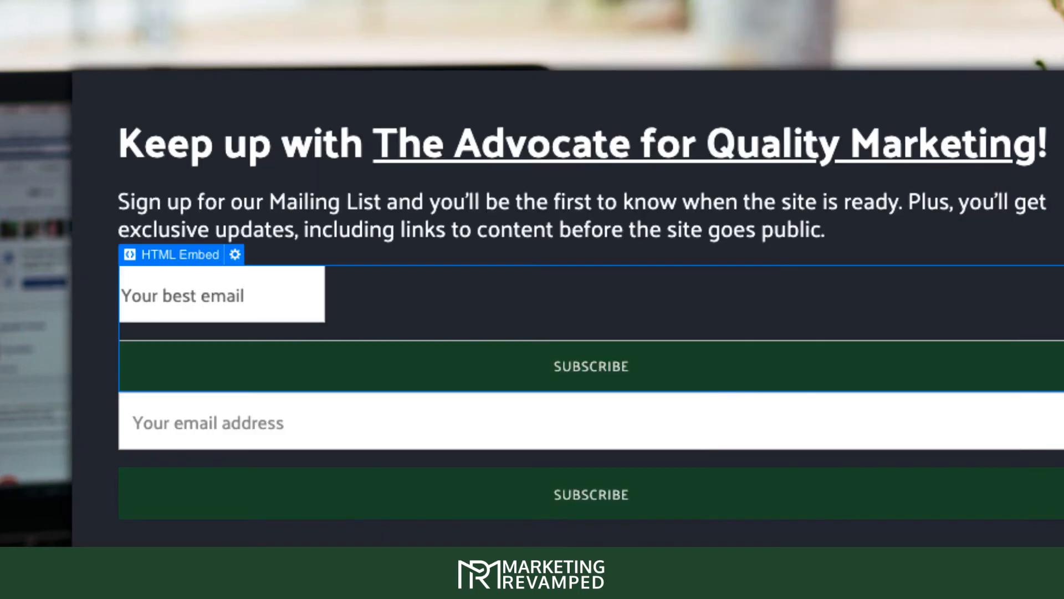
- Remove the submit input's mc-embedded-subscribe id and give it class cs-email-subscribe, then save
{"action": "left_click", "coordinate": [235, 254]}
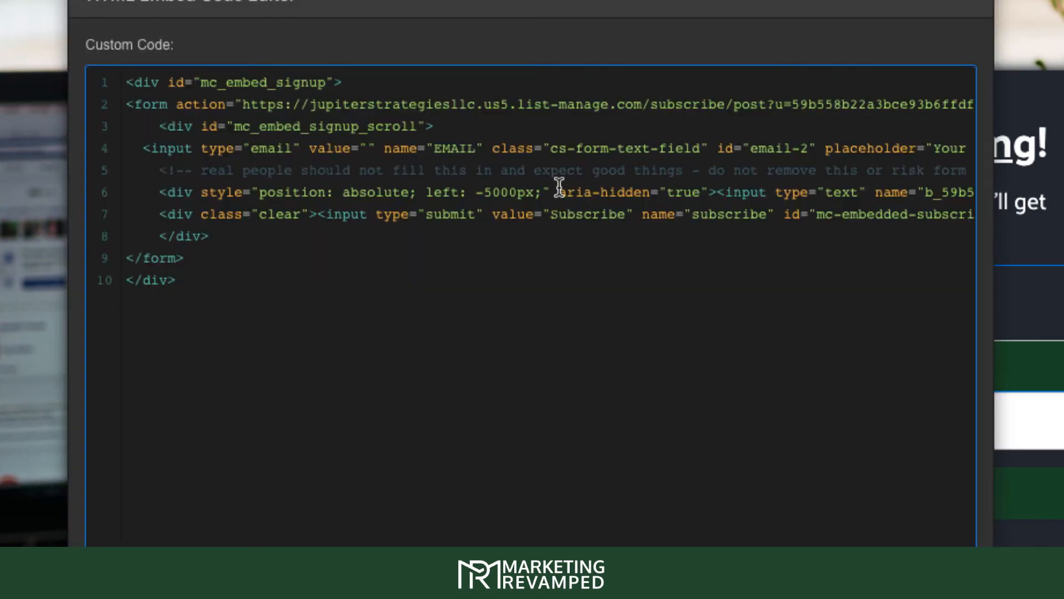
{"action": "left_click_drag", "start_coordinate": [751, 193], "coordinate": [800, 202]}
{"action": "left_click", "coordinate": [819, 210]}
{"action": "left_click_drag", "start_coordinate": [891, 214], "coordinate": [1055, 215]}
{"action": "left_click", "coordinate": [805, 215]}
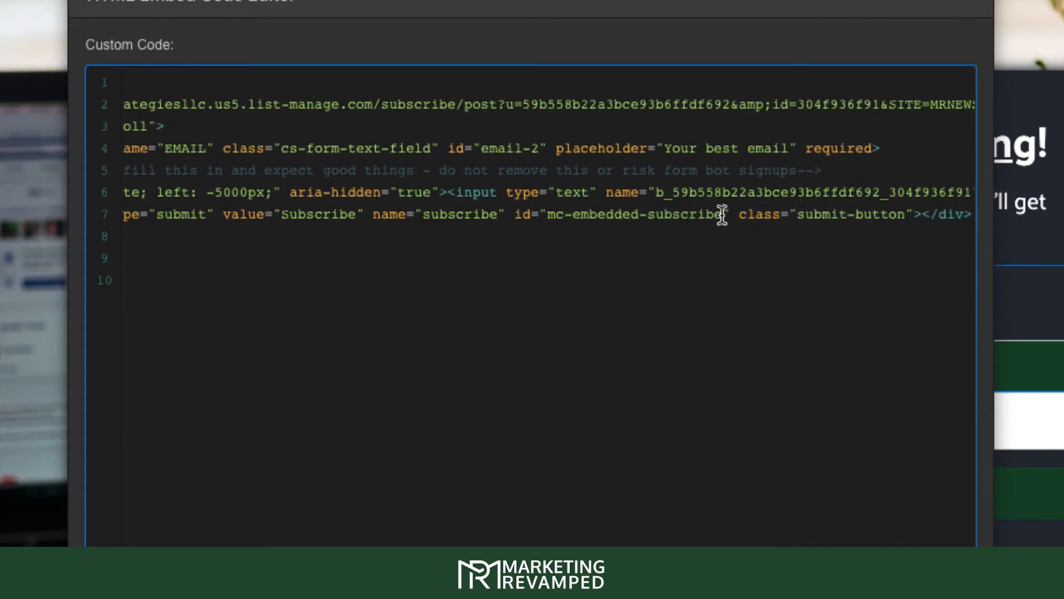
{"action": "left_click_drag", "start_coordinate": [723, 215], "coordinate": [549, 219]}
{"action": "key", "text": "BackSpace"}
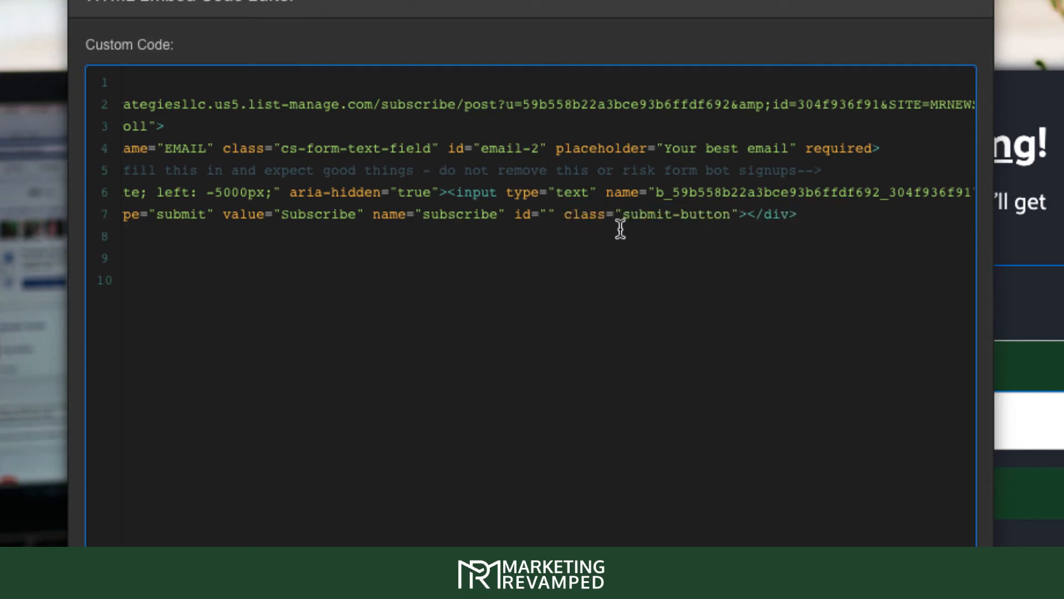
{"action": "left_click_drag", "start_coordinate": [624, 215], "coordinate": [732, 221]}
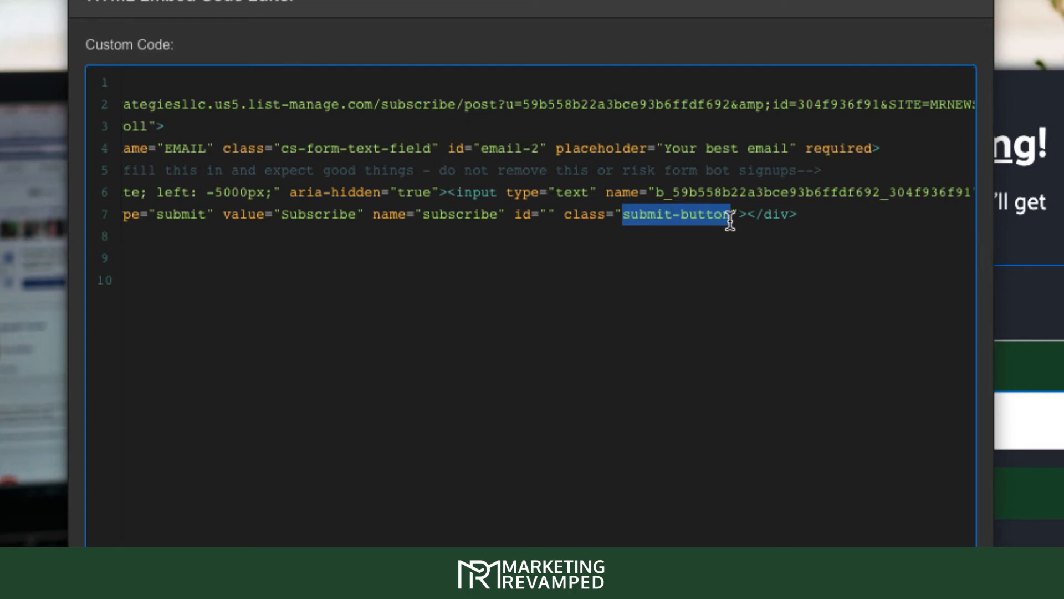
{"action": "type", "text": "cs-email"}
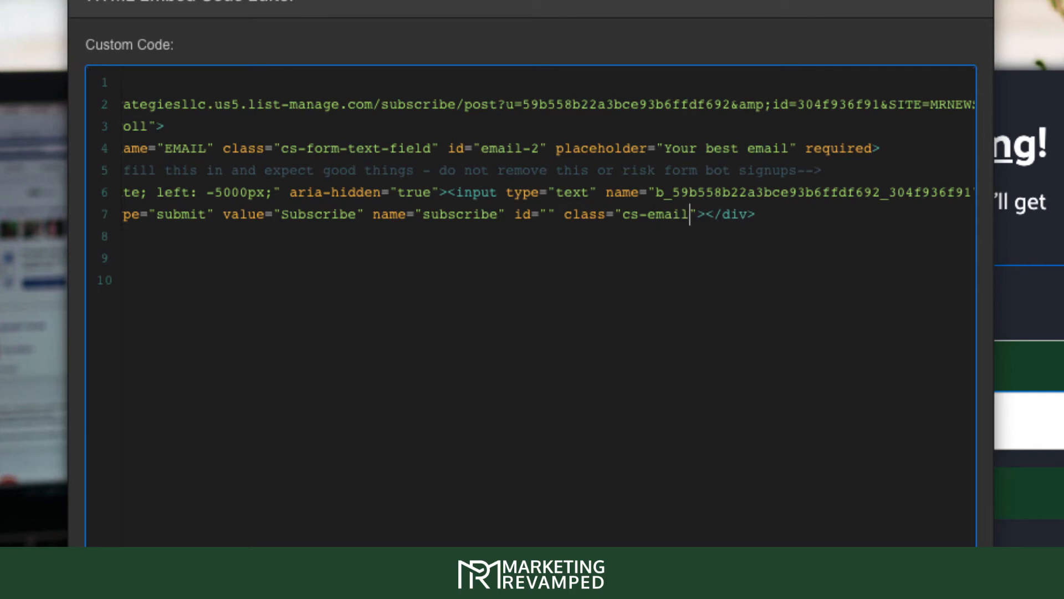
{"action": "type", "text": "-subscribe"}
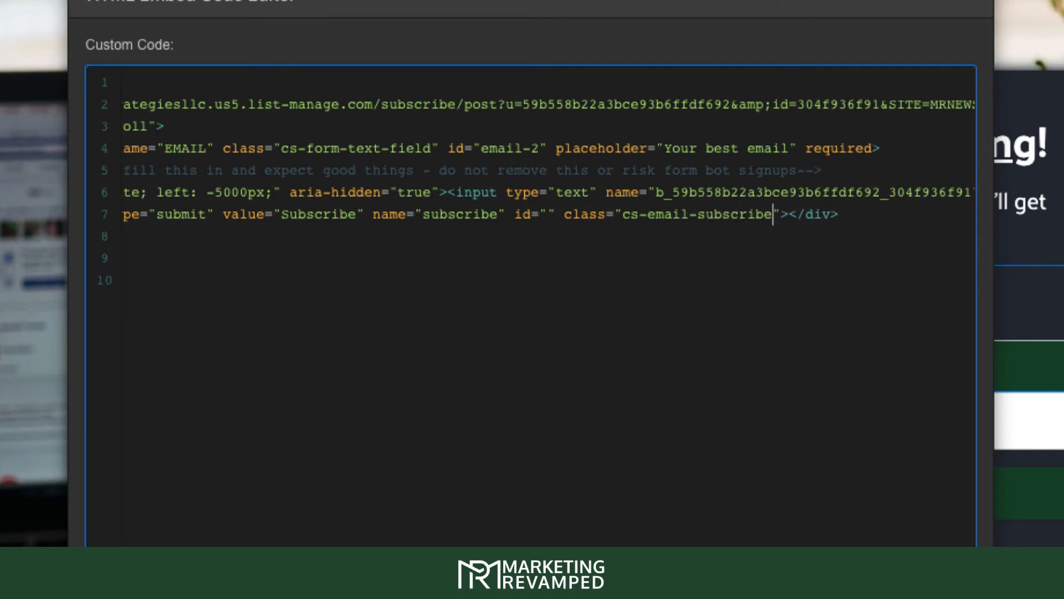
{"action": "left_click", "coordinate": [460, 470]}
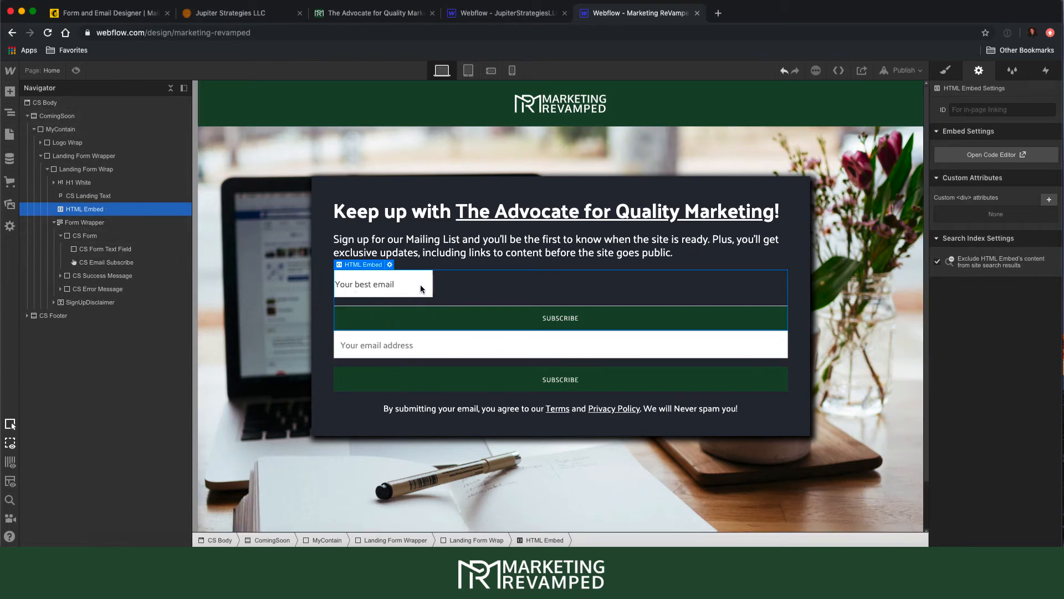
- Set the email field's width to 100% and its left and right padding to 20
{"action": "left_click", "coordinate": [417, 338]}
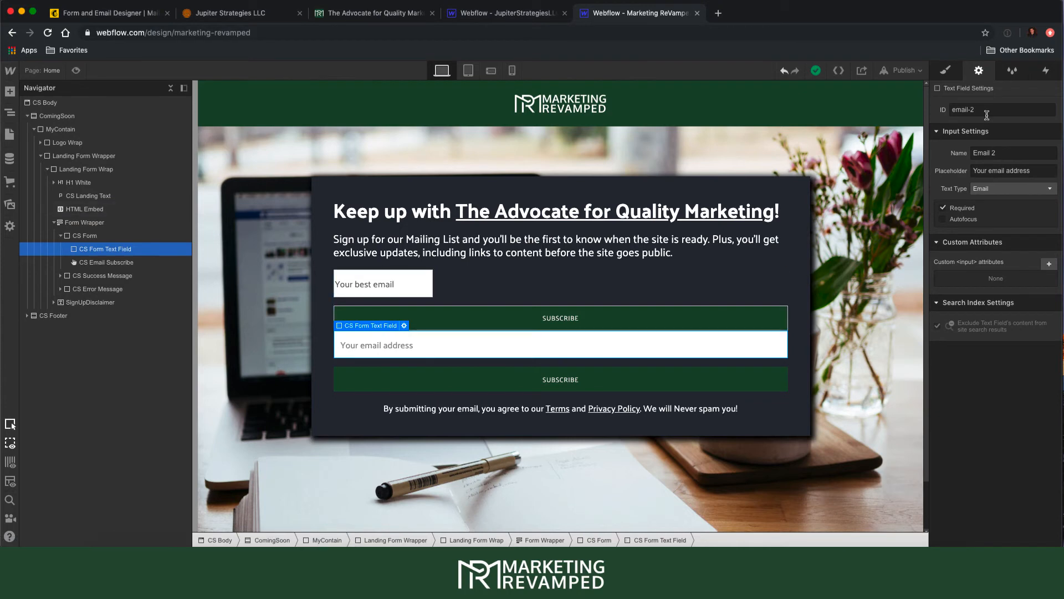
{"action": "left_click", "coordinate": [946, 72]}
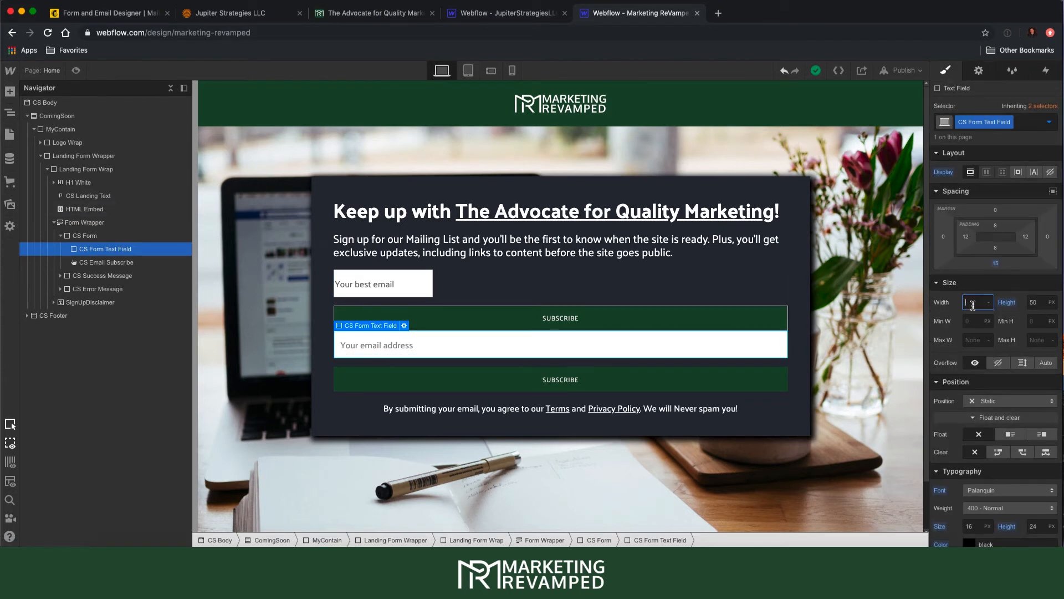
{"action": "type", "text": "100%"}
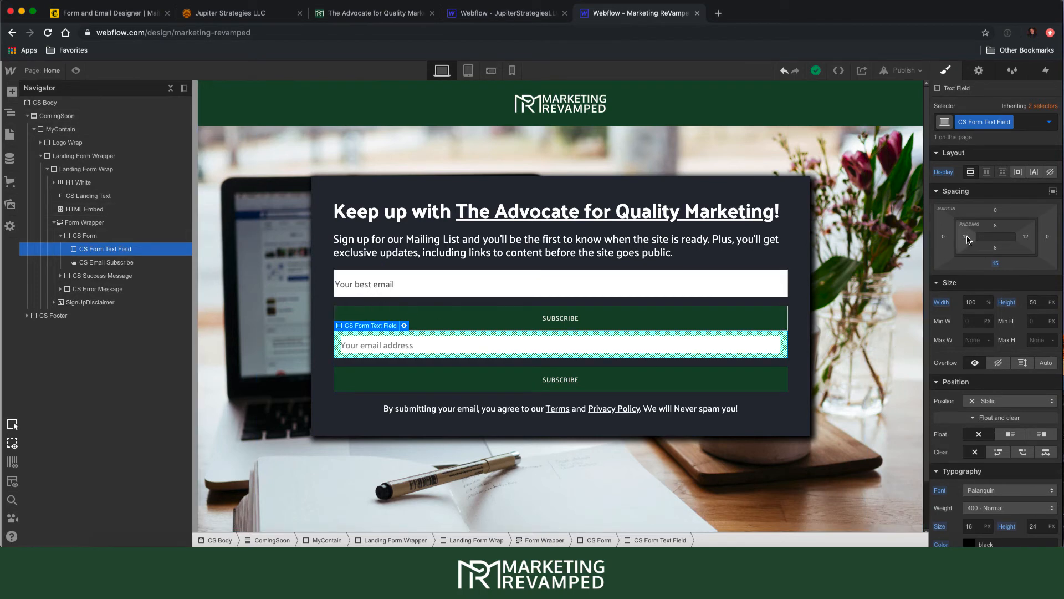
{"action": "left_click_drag", "start_coordinate": [968, 238], "coordinate": [980, 233]}
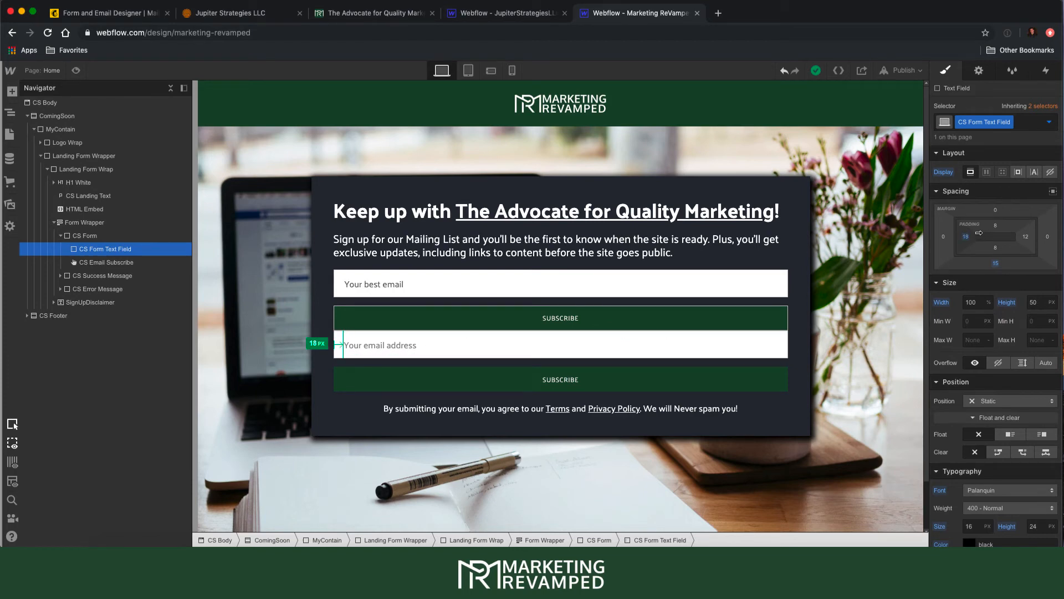
{"action": "left_click_drag", "start_coordinate": [979, 233], "coordinate": [983, 236]}
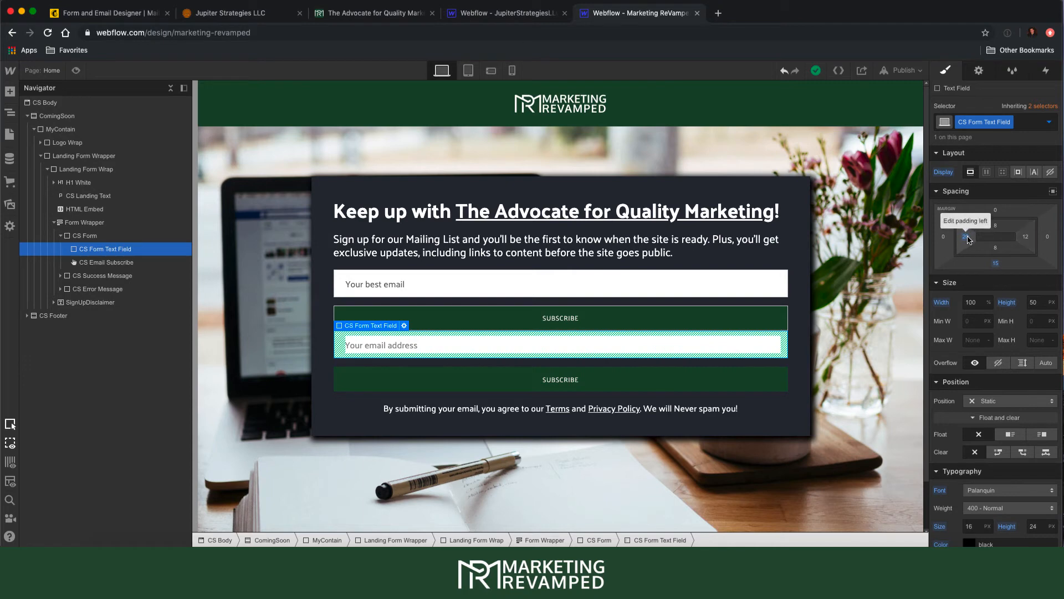
{"action": "right_click", "coordinate": [968, 239]}
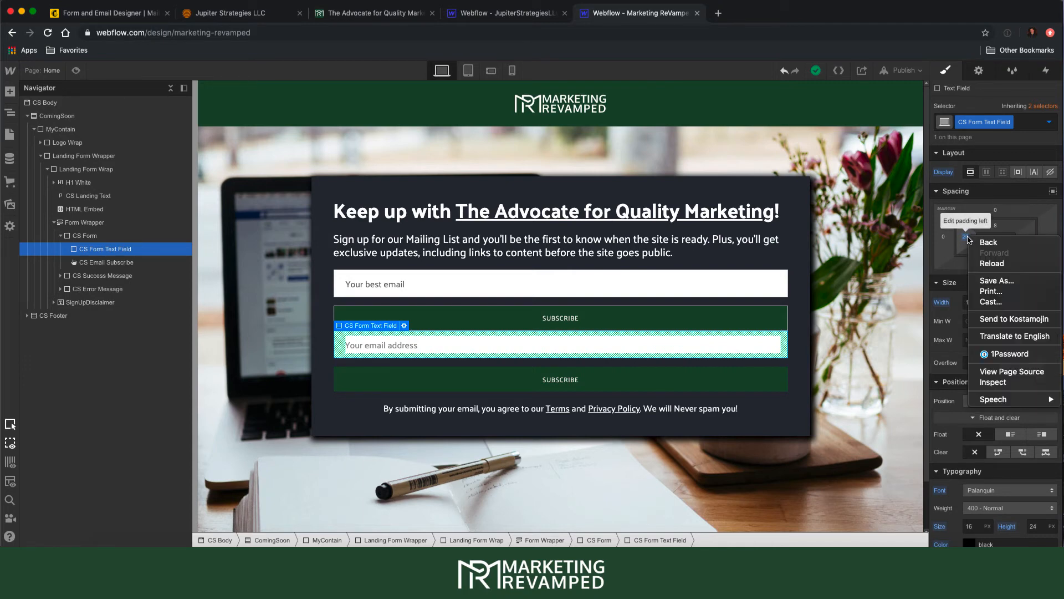
{"action": "left_click", "coordinate": [968, 240]}
{"action": "left_click", "coordinate": [968, 239], "text": "alt"}
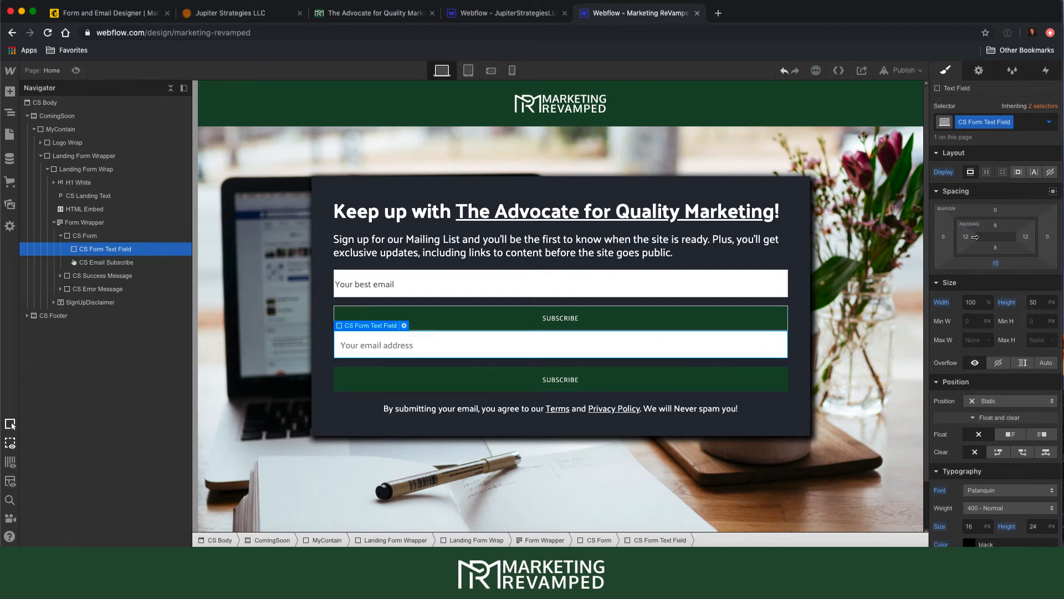
{"action": "left_click_drag", "start_coordinate": [966, 237], "coordinate": [983, 239]}
{"action": "scroll", "coordinate": [984, 305], "scroll_direction": "down", "scroll_amount": 5}
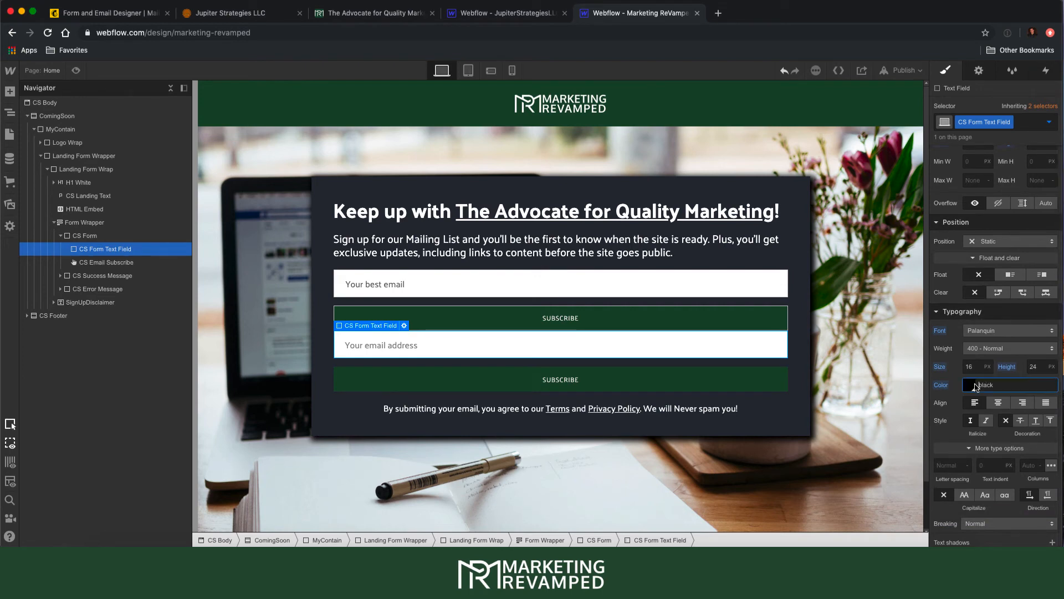
- Set the field's text colour to Dark Grey
{"action": "left_click", "coordinate": [975, 387]}
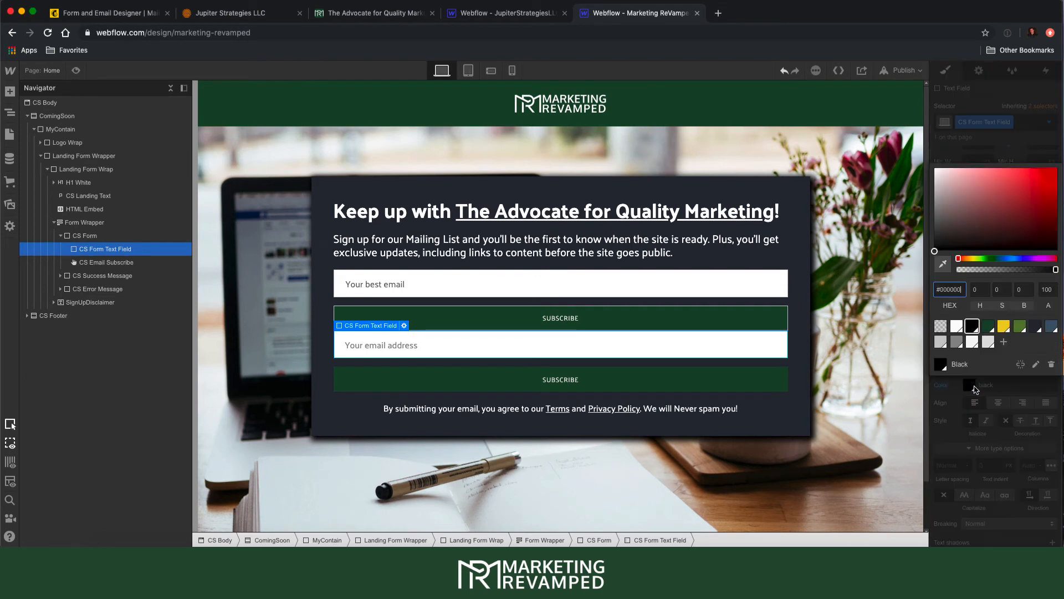
{"action": "left_click", "coordinate": [961, 342]}
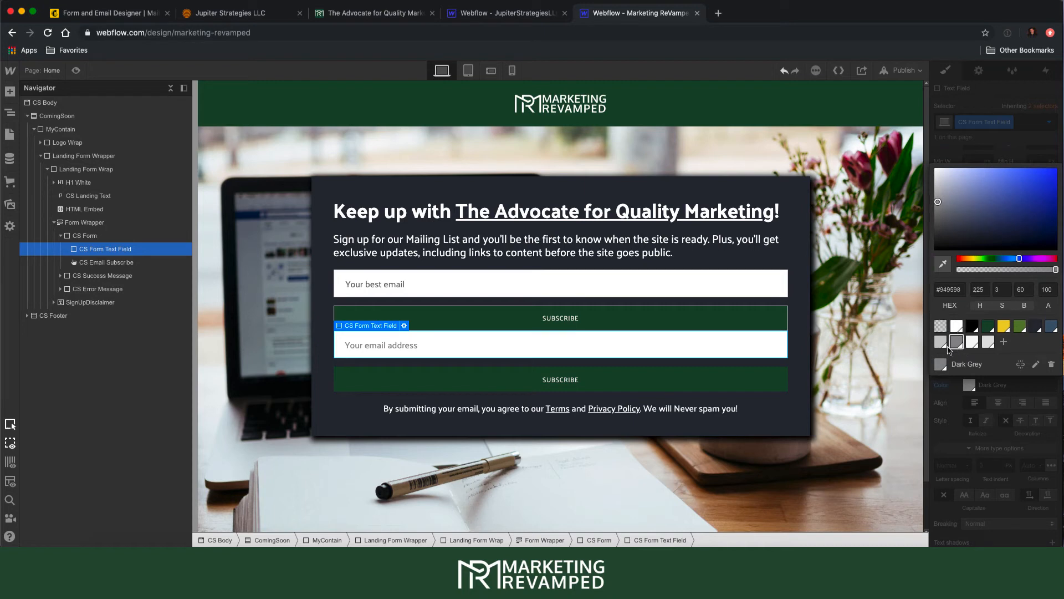
{"action": "left_click", "coordinate": [941, 345]}
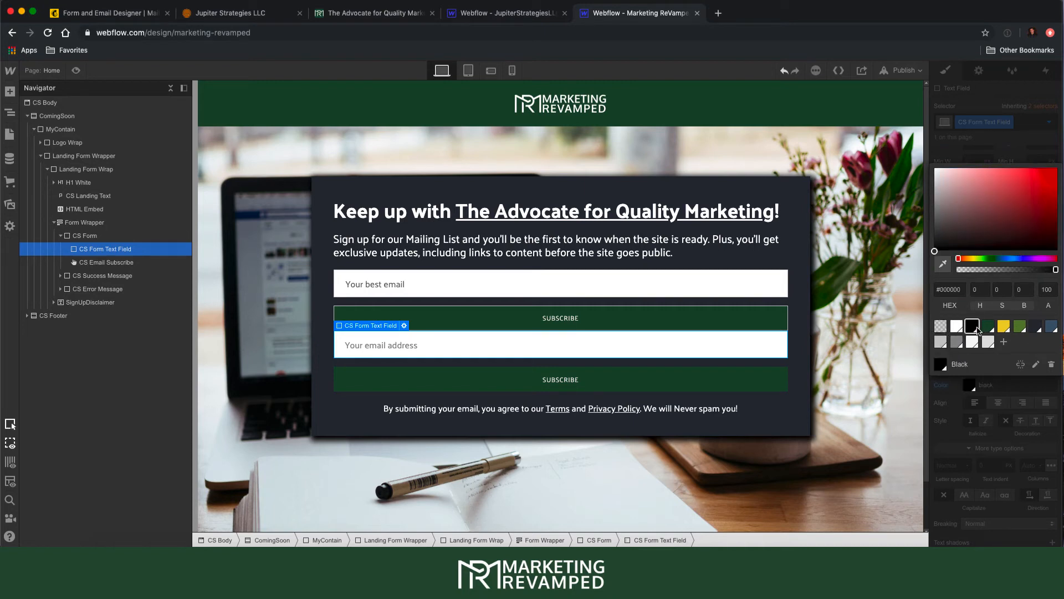
{"action": "left_click", "coordinate": [957, 342]}
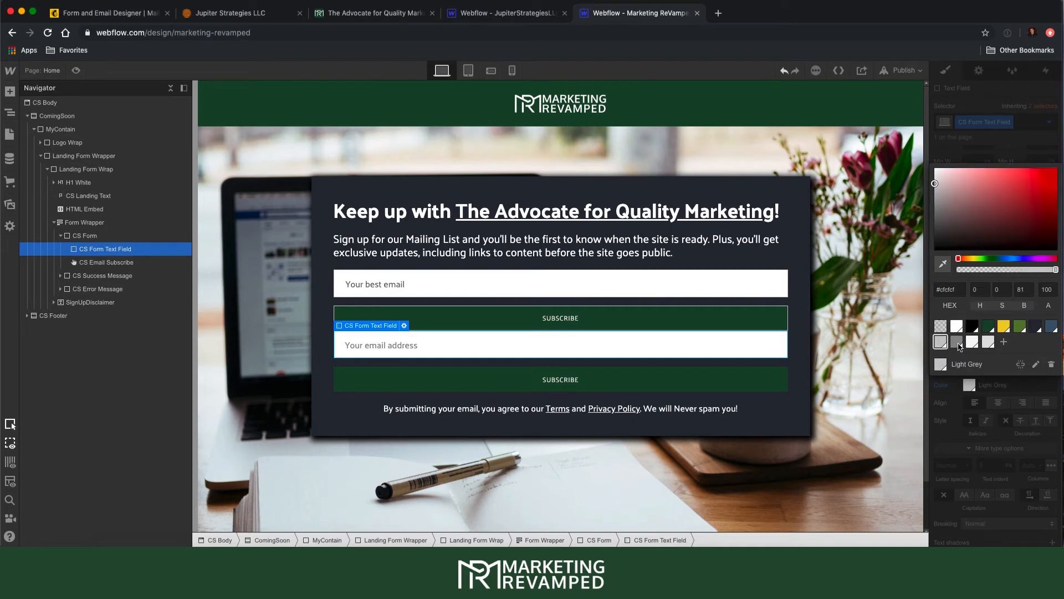
{"action": "left_click", "coordinate": [979, 150]}
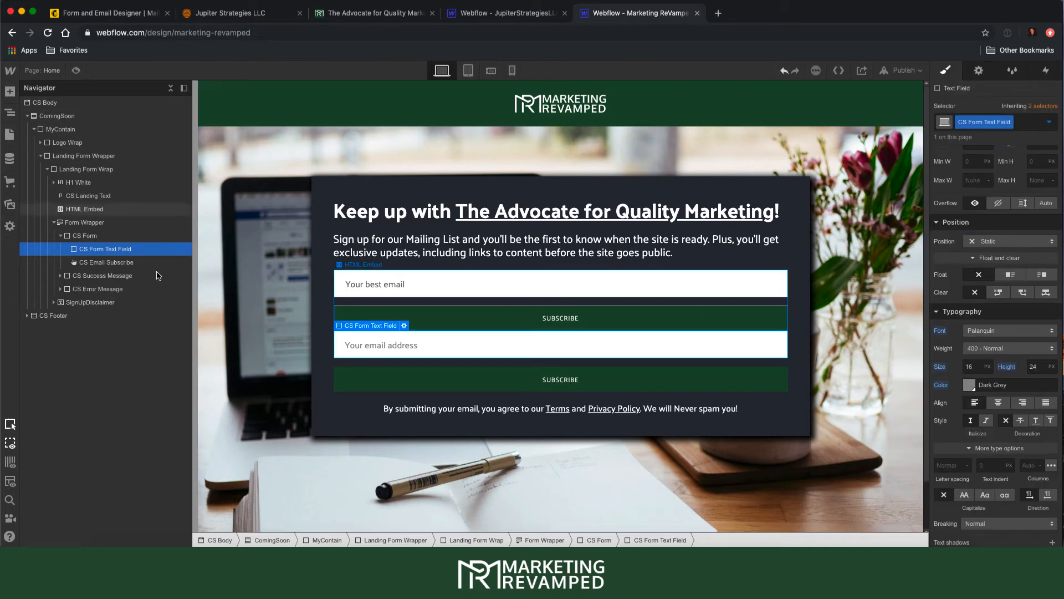
- Set the field's font size to 16 with a 20 line height
{"action": "left_click", "coordinate": [979, 367]}
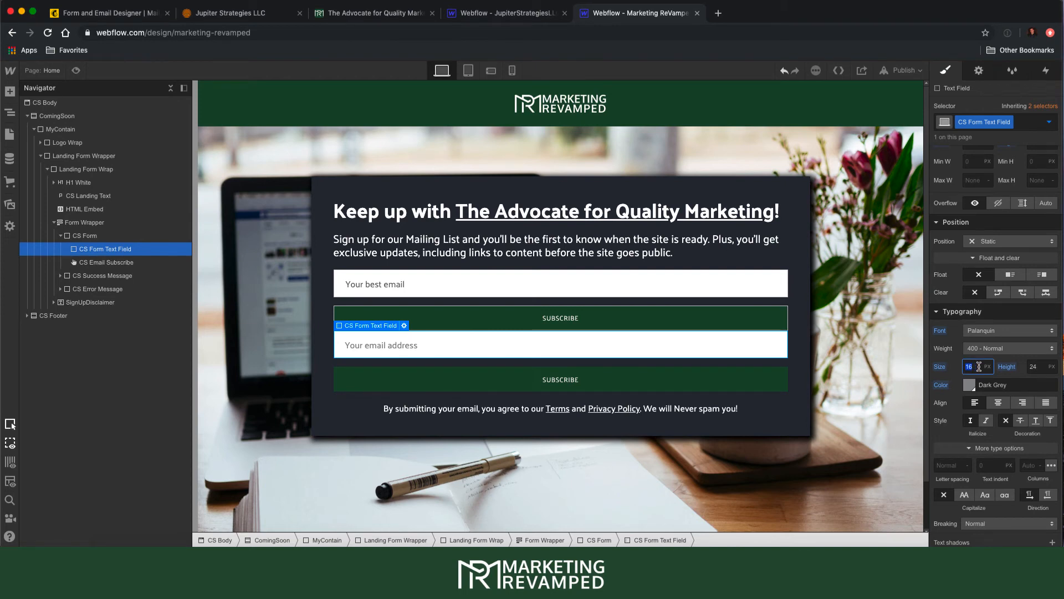
{"action": "type", "text": "20"}
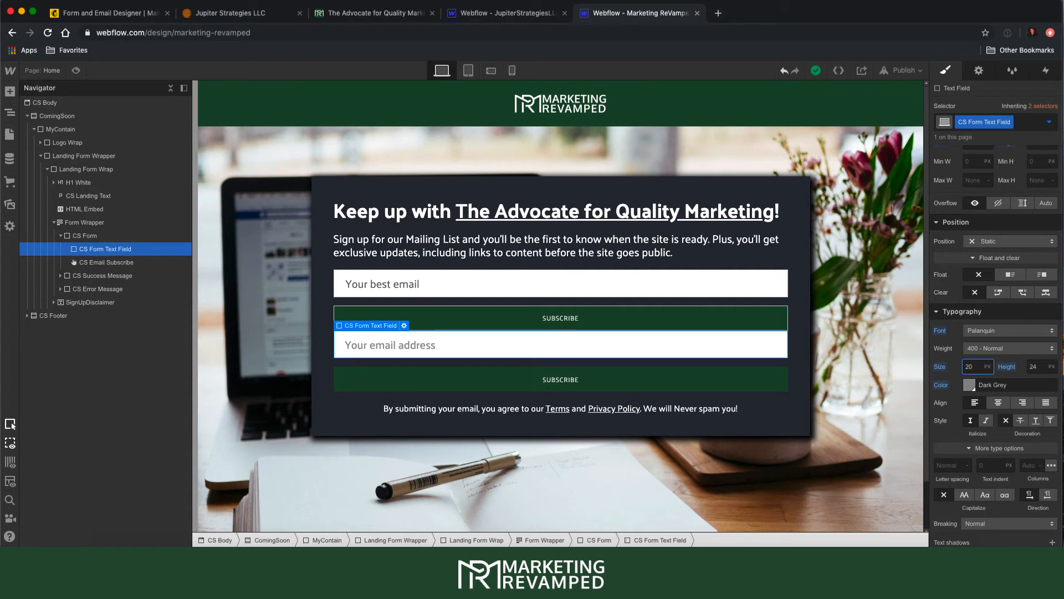
{"action": "key", "text": "Down"}
{"action": "key", "text": "Down"}
{"action": "key", "text": "Down"}
{"action": "key", "text": "Down"}
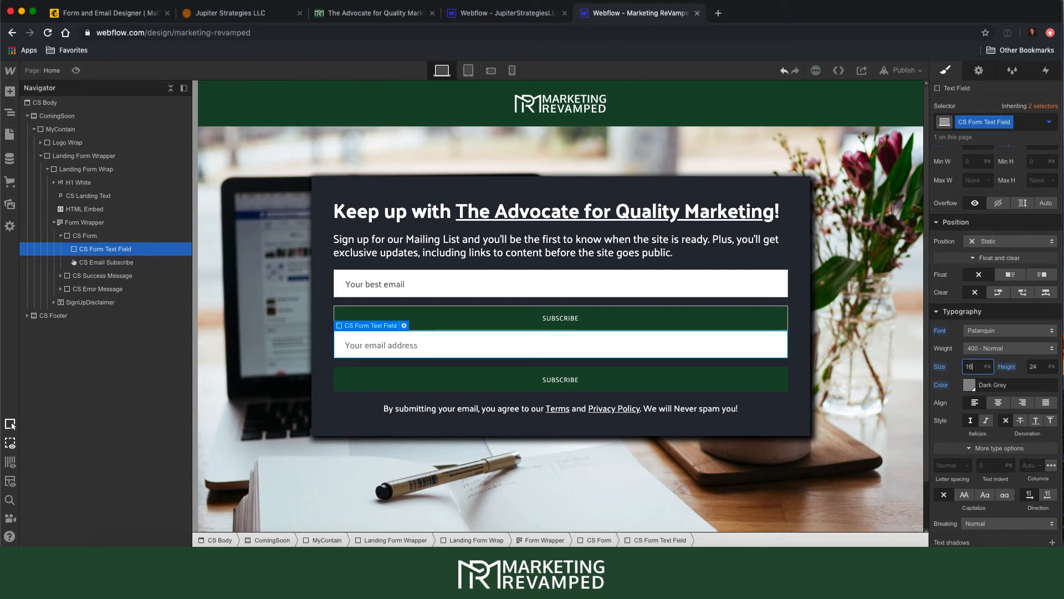
{"action": "key", "text": "Tab"}
{"action": "type", "text": "2"}
{"action": "scroll", "coordinate": [998, 422], "scroll_direction": "down", "scroll_amount": 3}
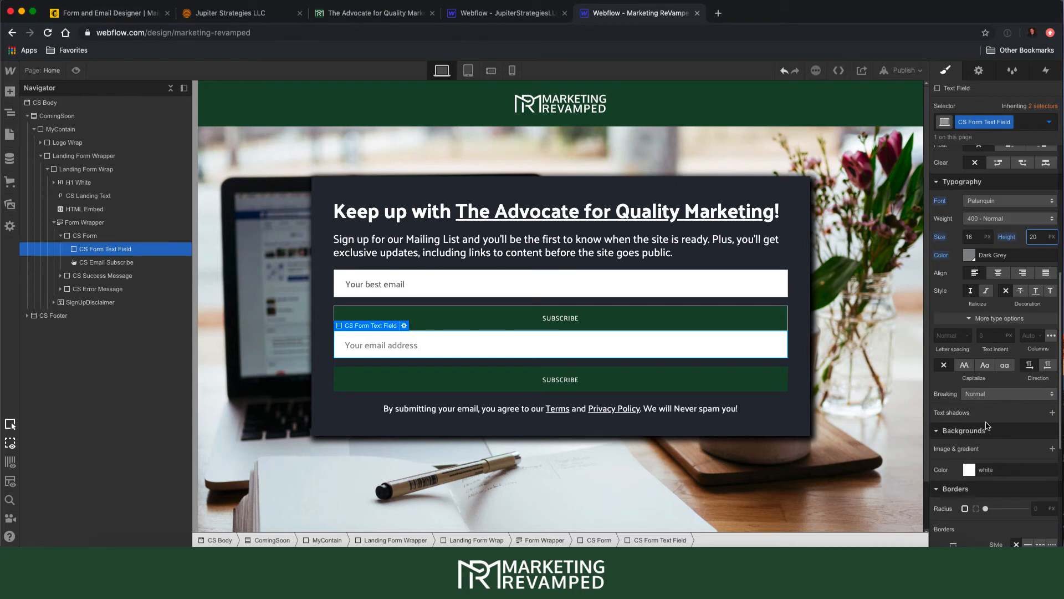
{"action": "scroll", "coordinate": [986, 425], "scroll_direction": "down", "scroll_amount": 3}
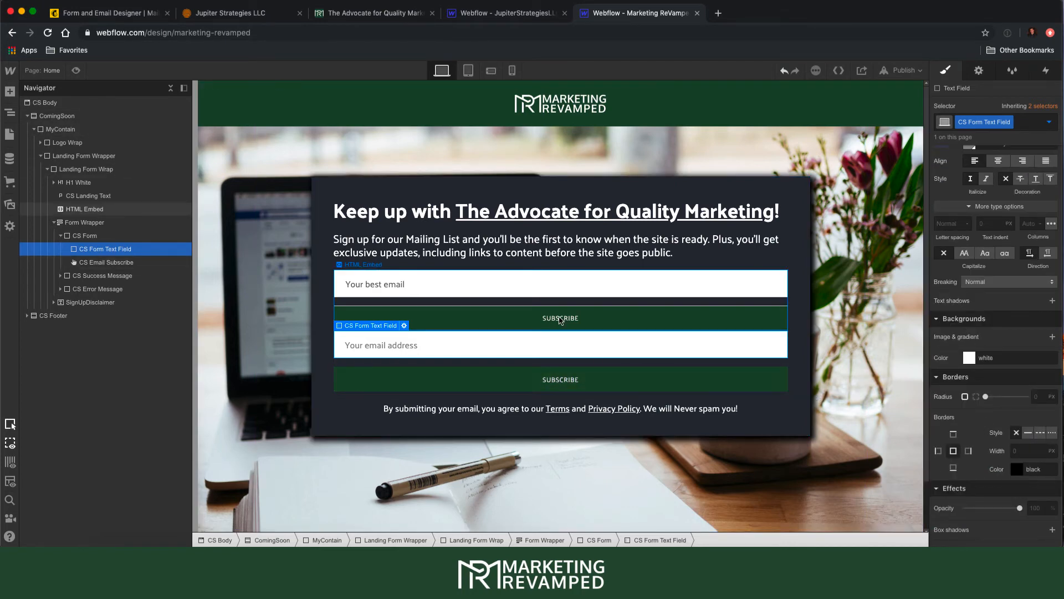
- Give the Subscribe button 16 px text, 20 px line height, and 10 px top/bottom padding
{"action": "left_click", "coordinate": [697, 380]}
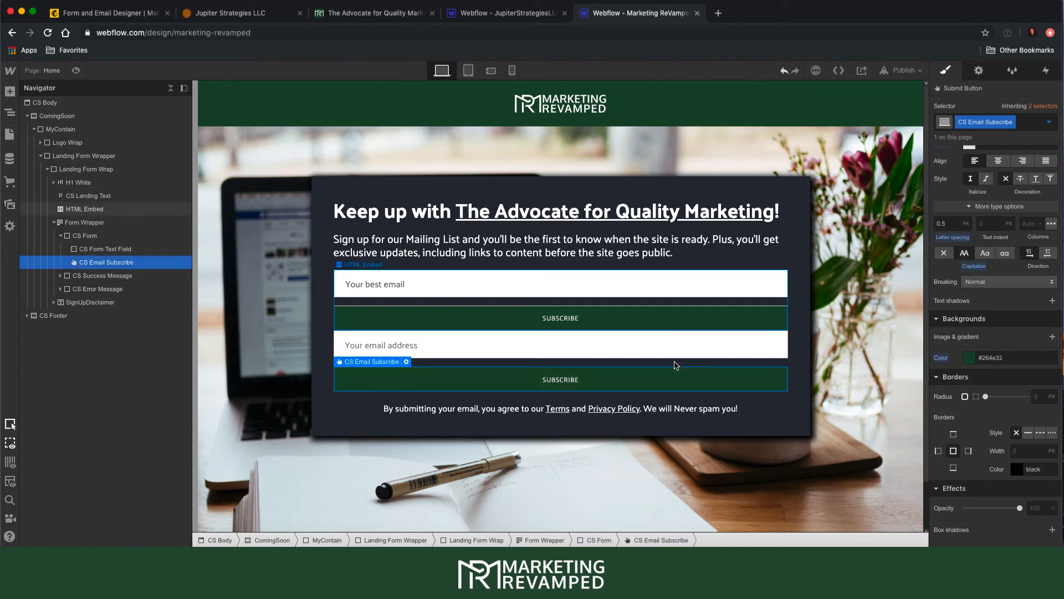
{"action": "scroll", "coordinate": [966, 358], "scroll_direction": "up", "scroll_amount": 5}
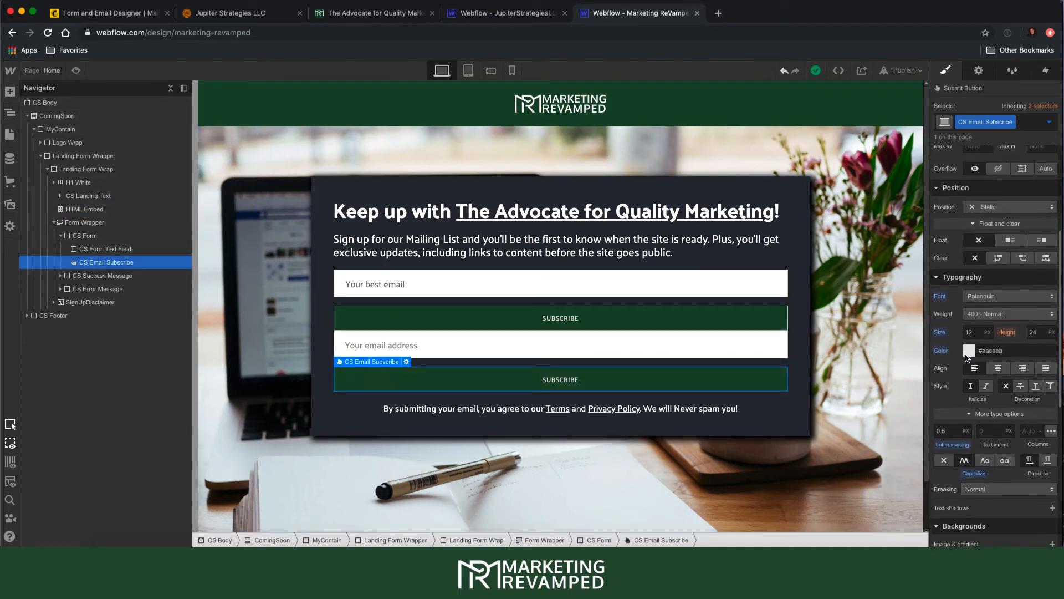
{"action": "scroll", "coordinate": [966, 358], "scroll_direction": "up", "scroll_amount": 1}
{"action": "left_click", "coordinate": [973, 344]}
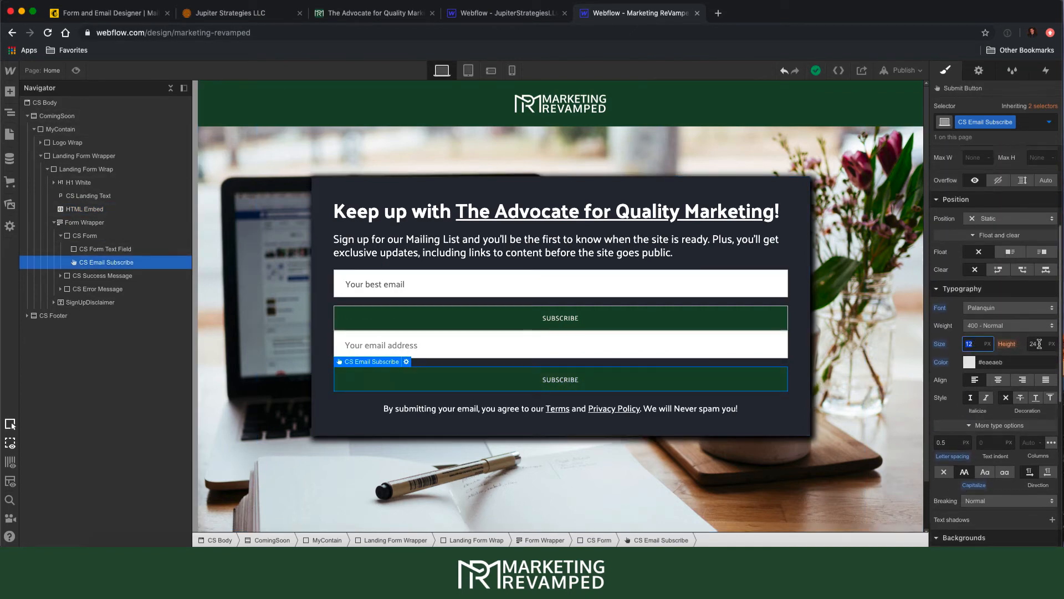
{"action": "left_click", "coordinate": [1041, 343]}
{"action": "left_click", "coordinate": [976, 344]}
{"action": "type", "text": "1"}
{"action": "key", "text": "Tab"}
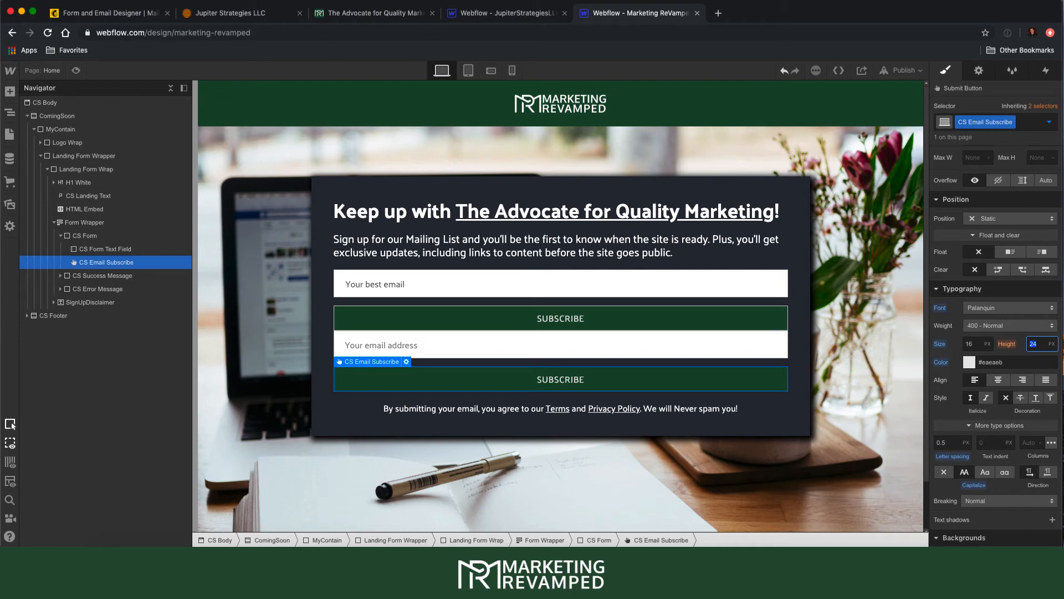
{"action": "type", "text": "20"}
{"action": "scroll", "coordinate": [1008, 227], "scroll_direction": "up", "scroll_amount": 3}
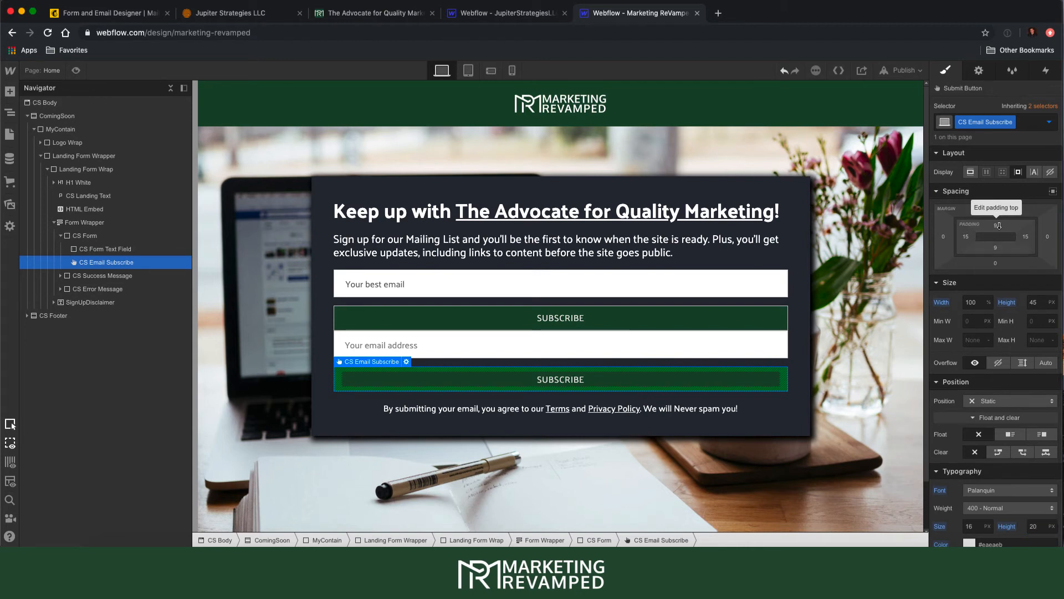
{"action": "left_click_drag", "start_coordinate": [999, 225], "coordinate": [998, 229]}
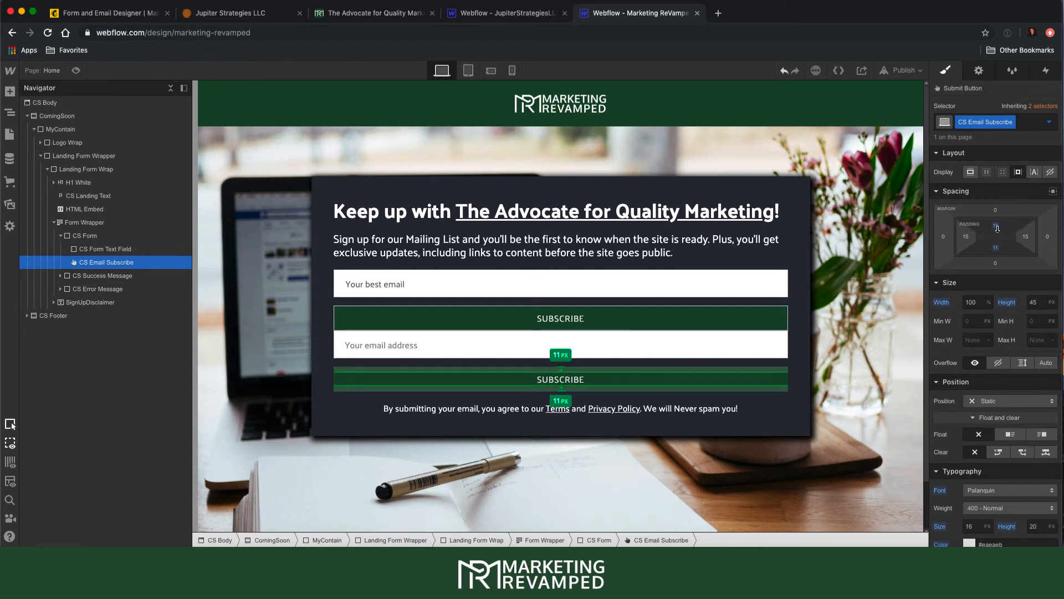
{"action": "left_click_drag", "start_coordinate": [998, 228], "coordinate": [998, 226]}
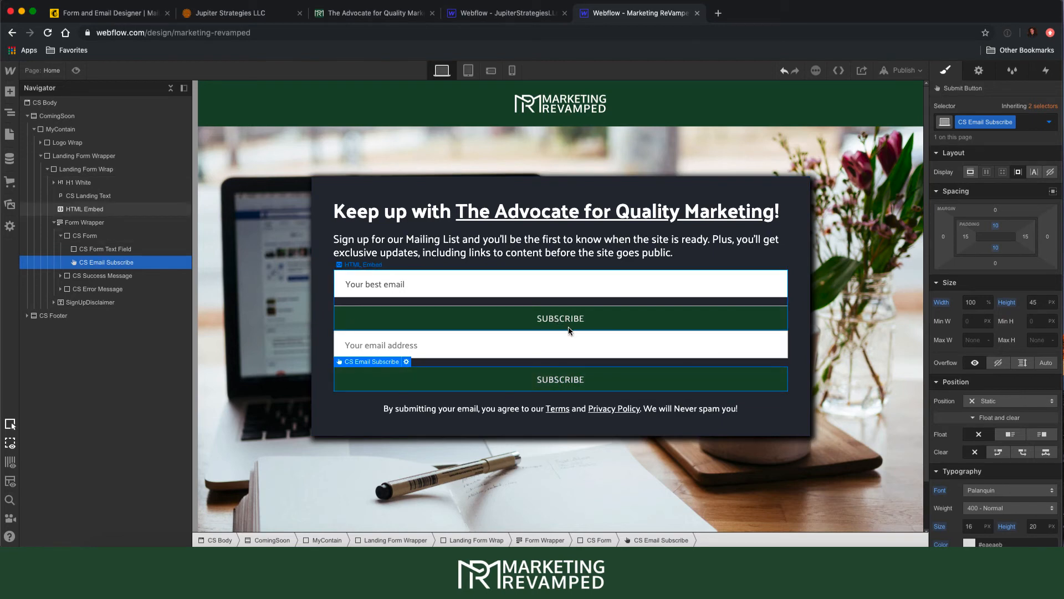
- Hide the old Form Wrapper and give the HTML Embed a new EmailSignUp class
{"action": "left_click", "coordinate": [85, 223]}
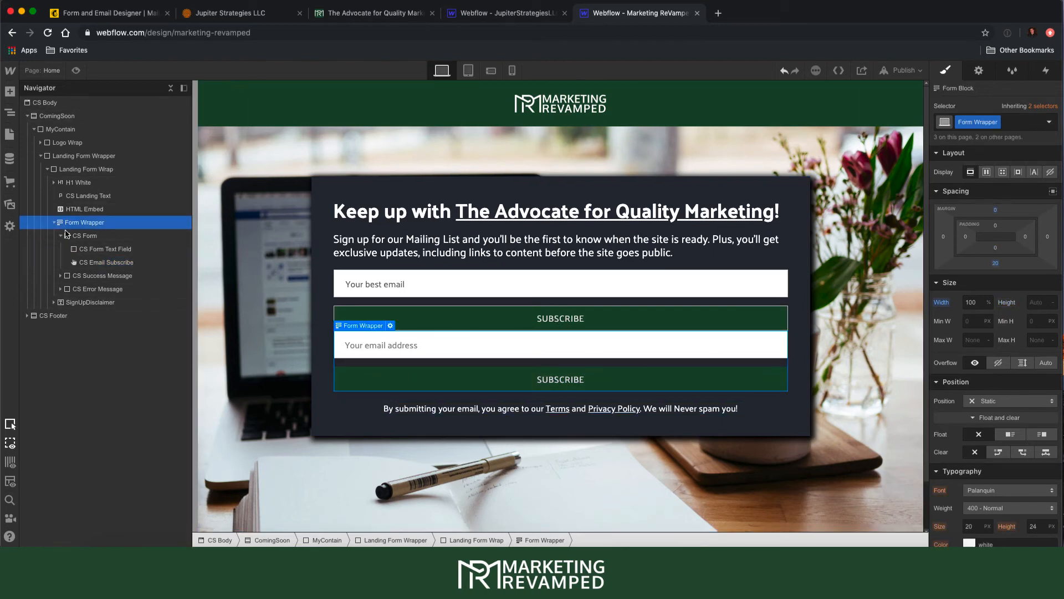
{"action": "left_click", "coordinate": [1051, 171]}
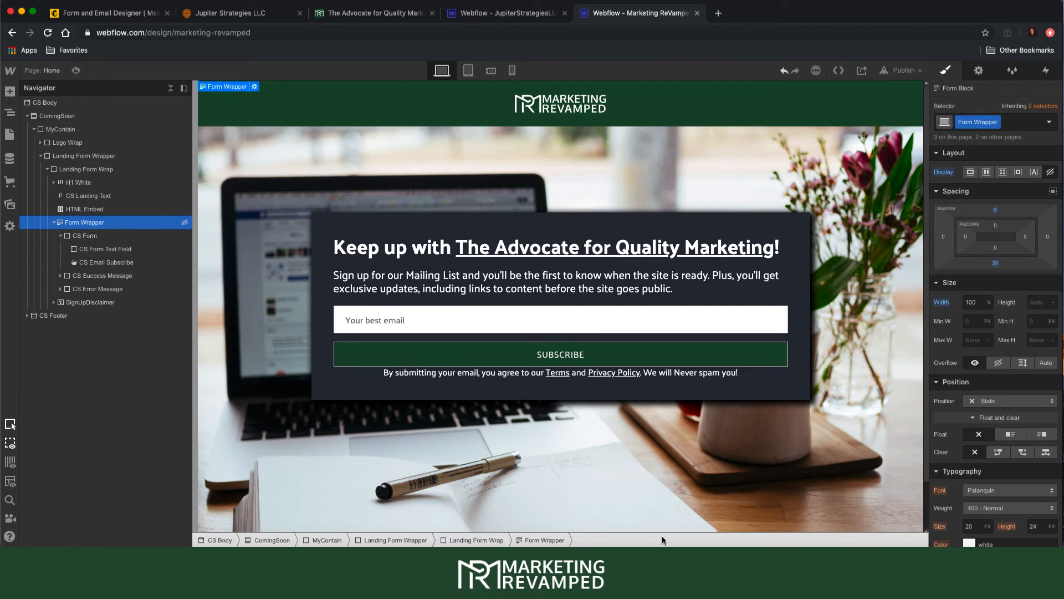
{"action": "left_click", "coordinate": [84, 211]}
{"action": "left_click", "coordinate": [1000, 123]}
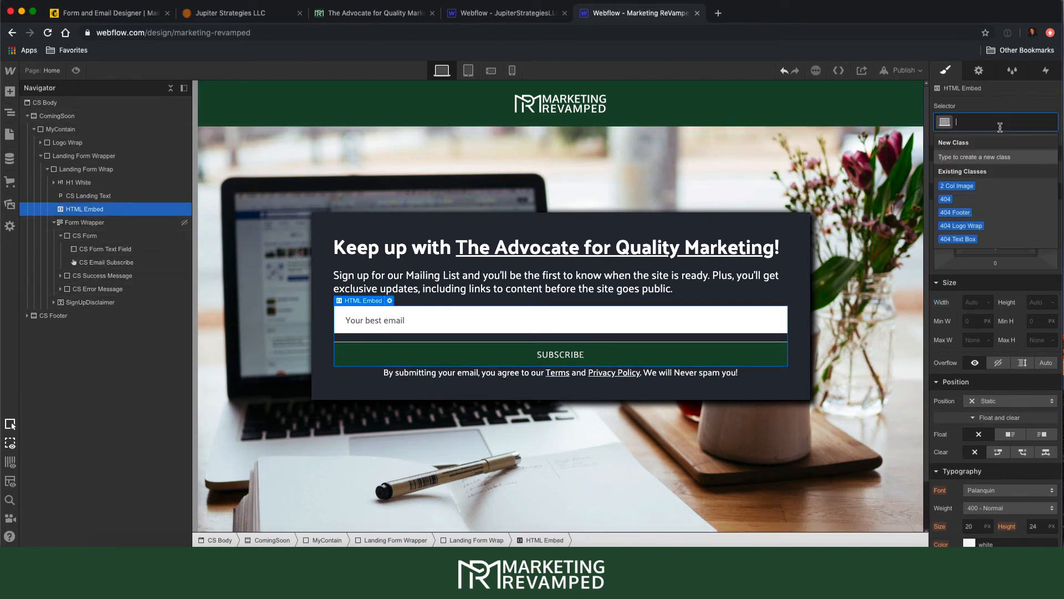
{"action": "type", "text": "CS"}
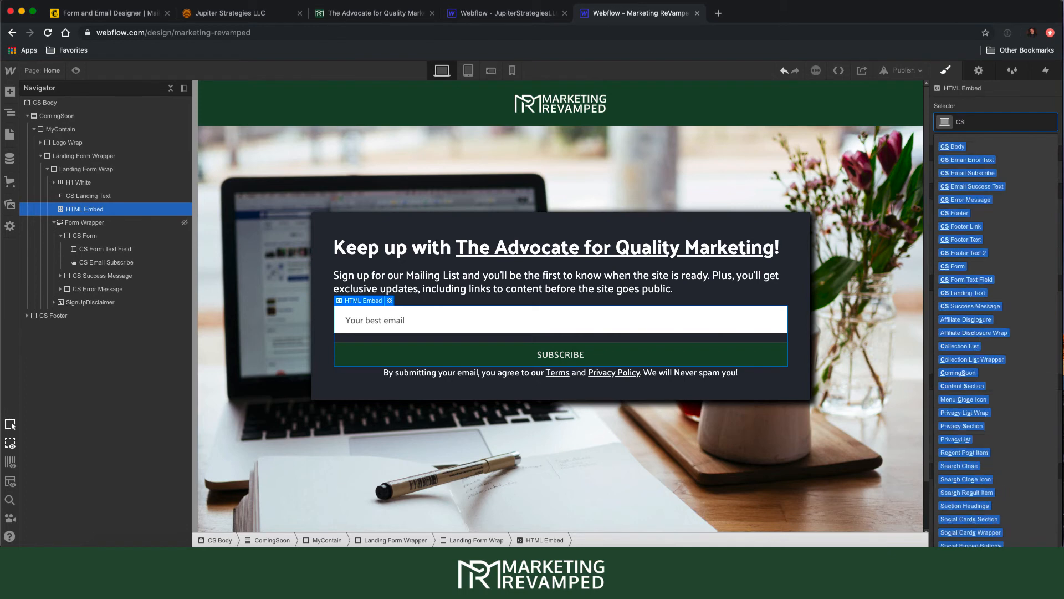
{"action": "key", "text": "BackSpace"}
{"action": "key", "text": "BackSpace"}
{"action": "type", "text": "Email"}
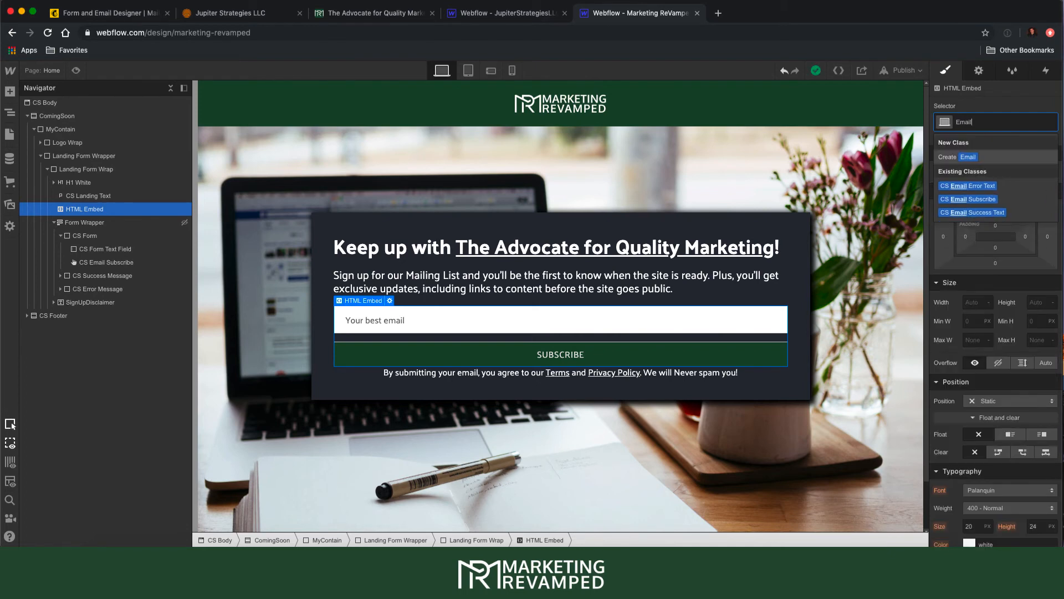
{"action": "type", "text": "SignU"}
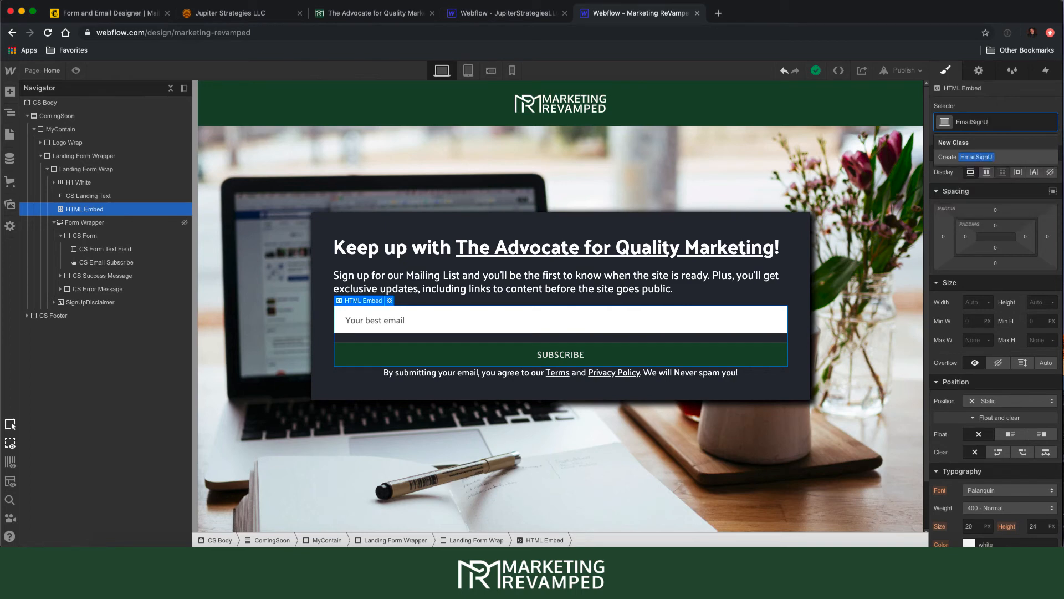
{"action": "type", "text": "p"}
{"action": "key", "text": "Return"}
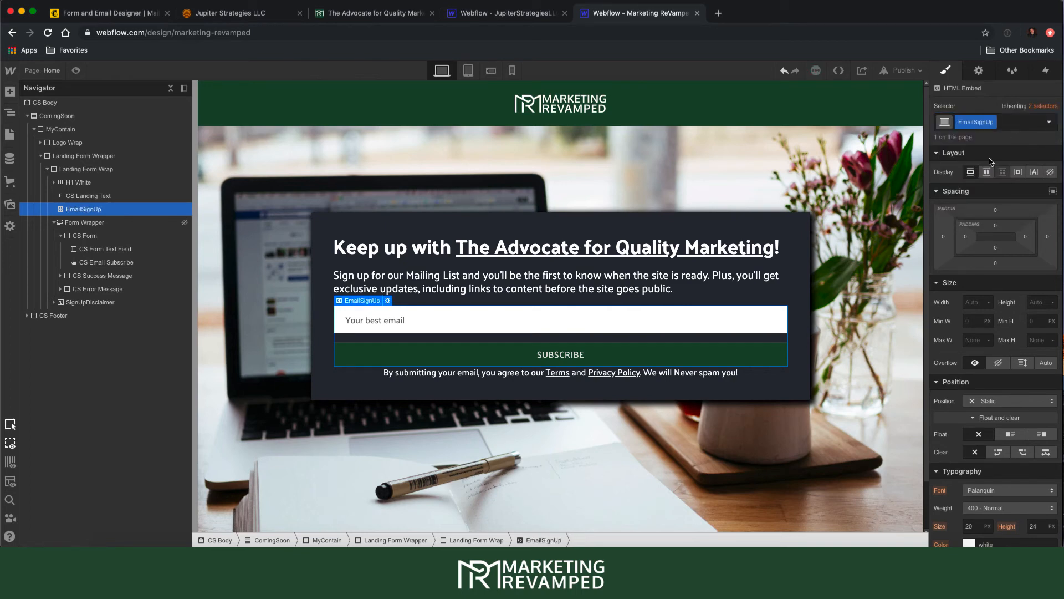
- Add a 20 px bottom margin below the embed and check it in Preview
{"action": "left_click_drag", "start_coordinate": [999, 269], "coordinate": [996, 299]}
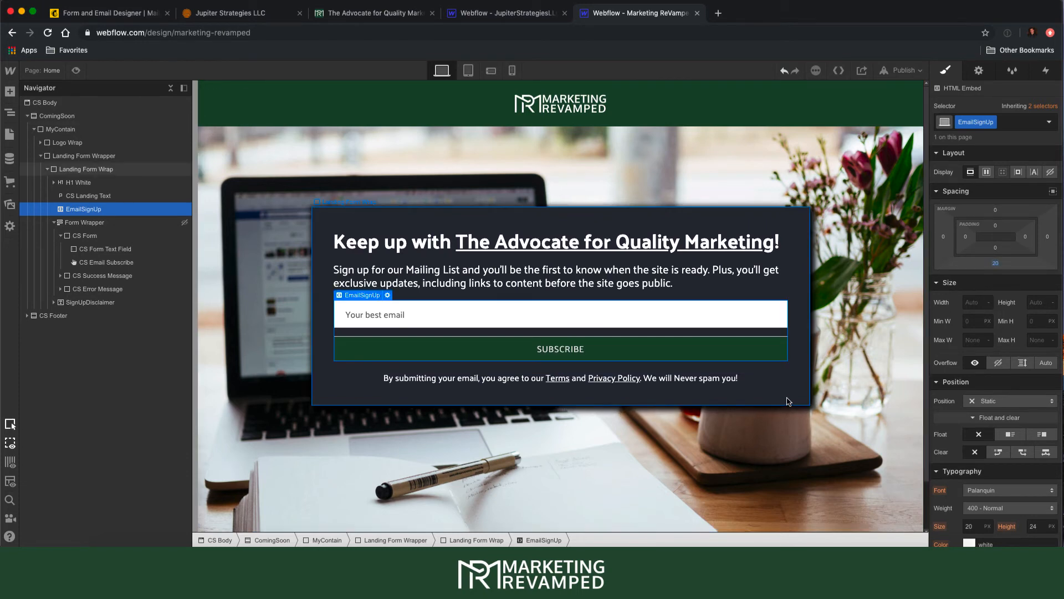
{"action": "left_click", "coordinate": [76, 71]}
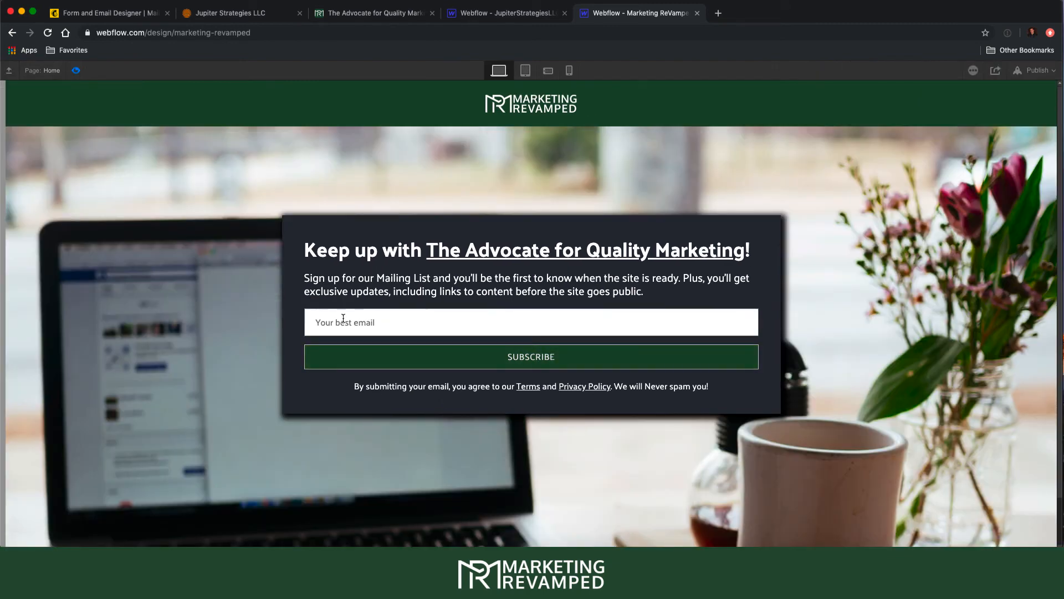
{"action": "left_click", "coordinate": [76, 71]}
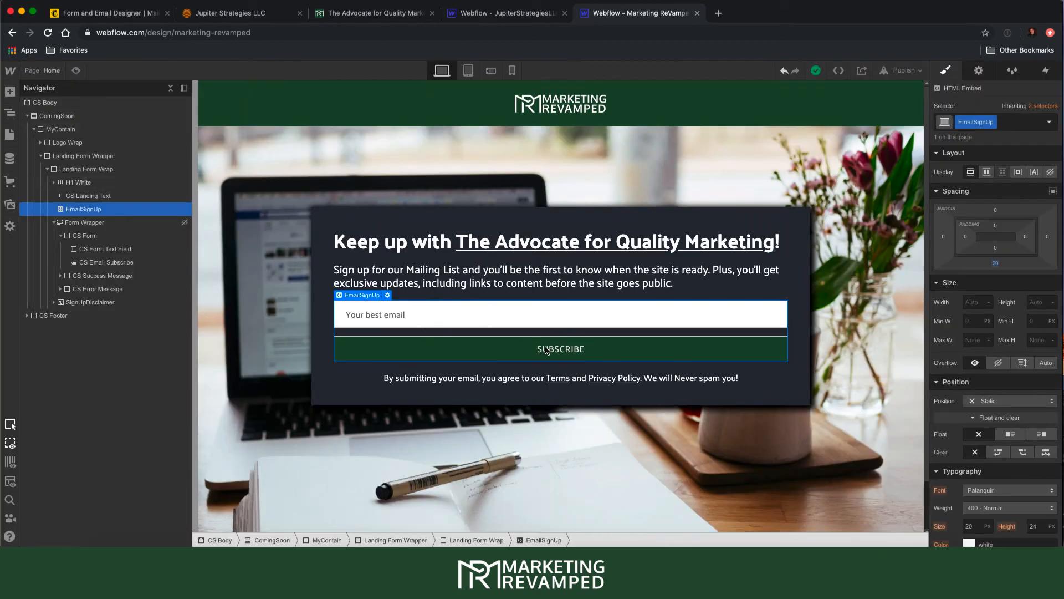
{"action": "scroll", "coordinate": [995, 349], "scroll_direction": "down", "scroll_amount": 6}
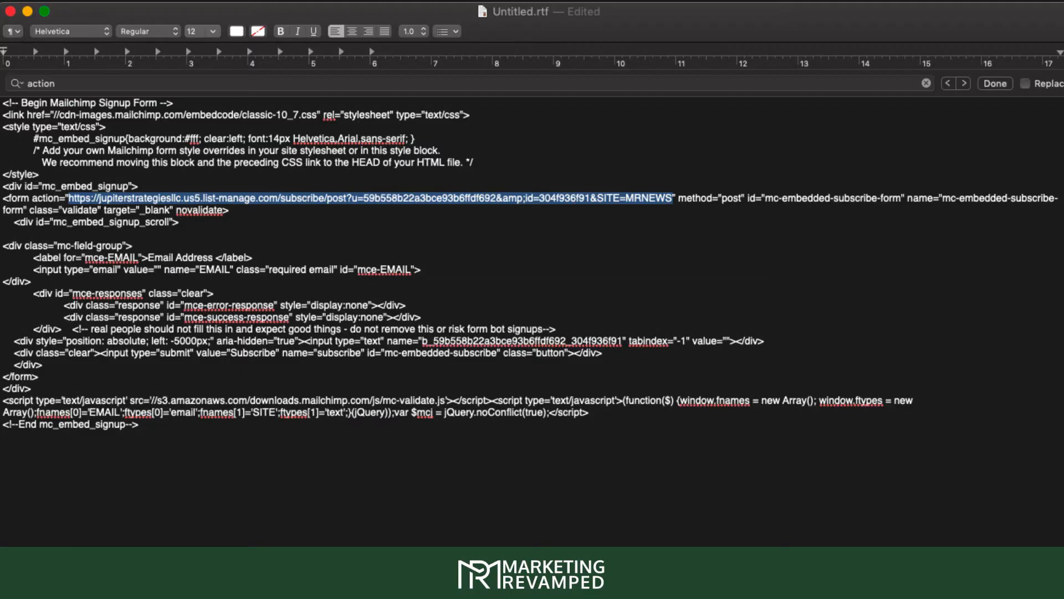
{"action": "left_click", "coordinate": [439, 202]}
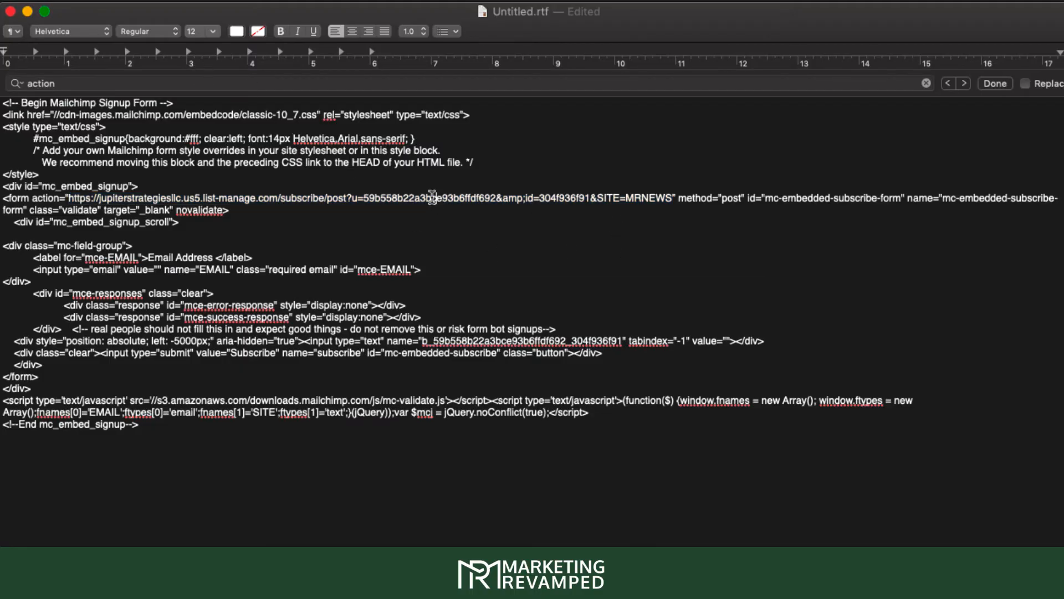
{"action": "left_click_drag", "start_coordinate": [676, 198], "coordinate": [521, 203]}
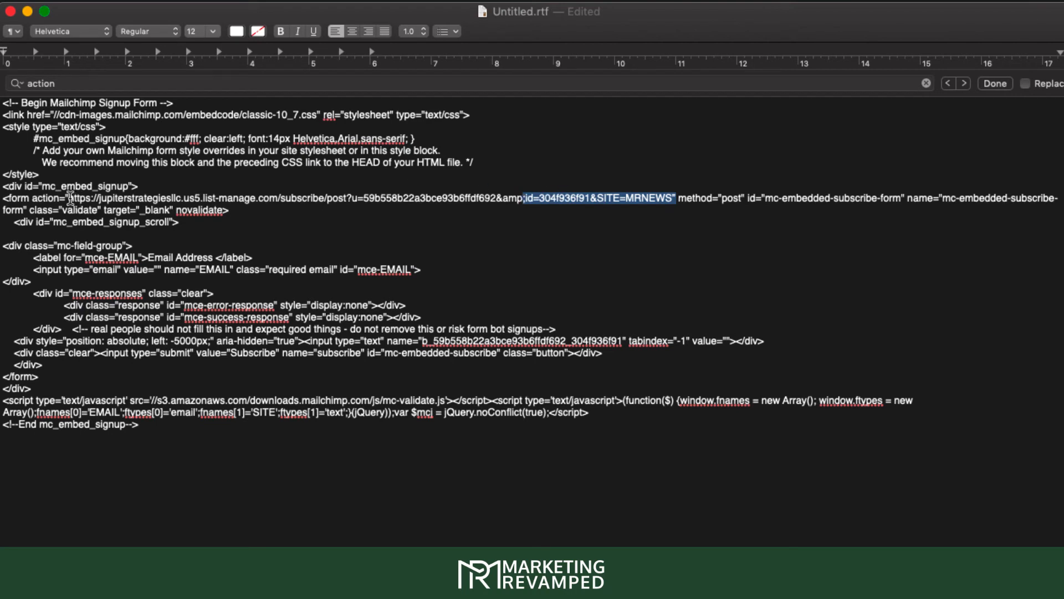
{"action": "left_click_drag", "start_coordinate": [69, 199], "coordinate": [671, 198]}
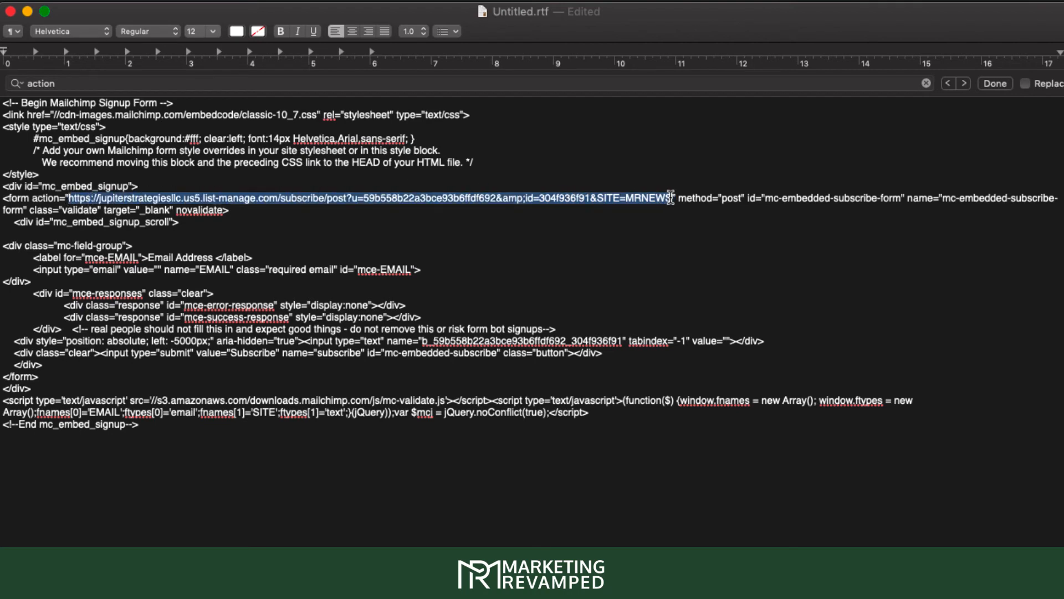
{"action": "left_click", "coordinate": [767, 255]}
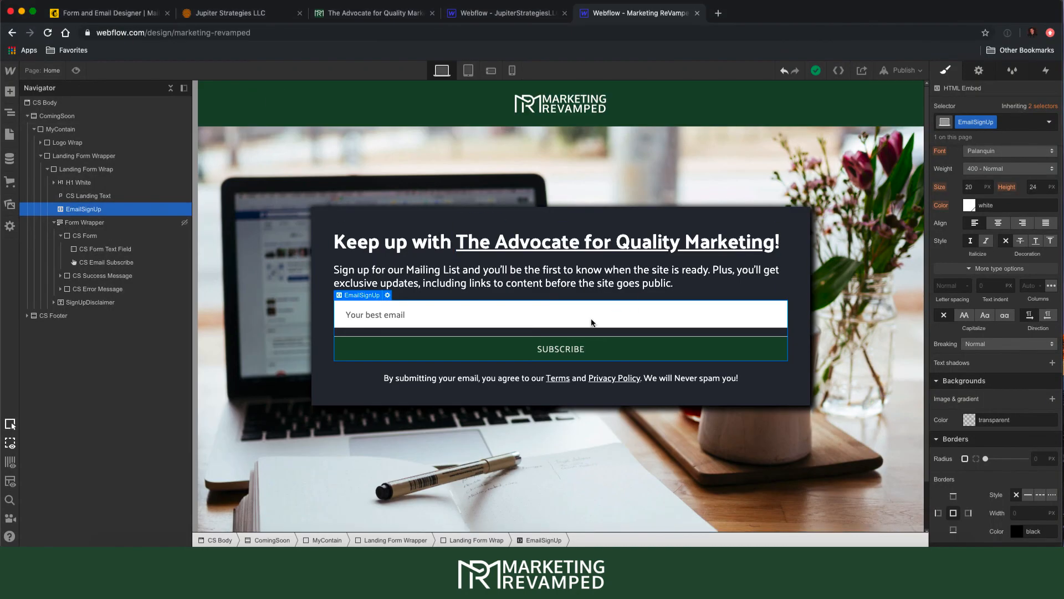
{"action": "double_click", "coordinate": [390, 300]}
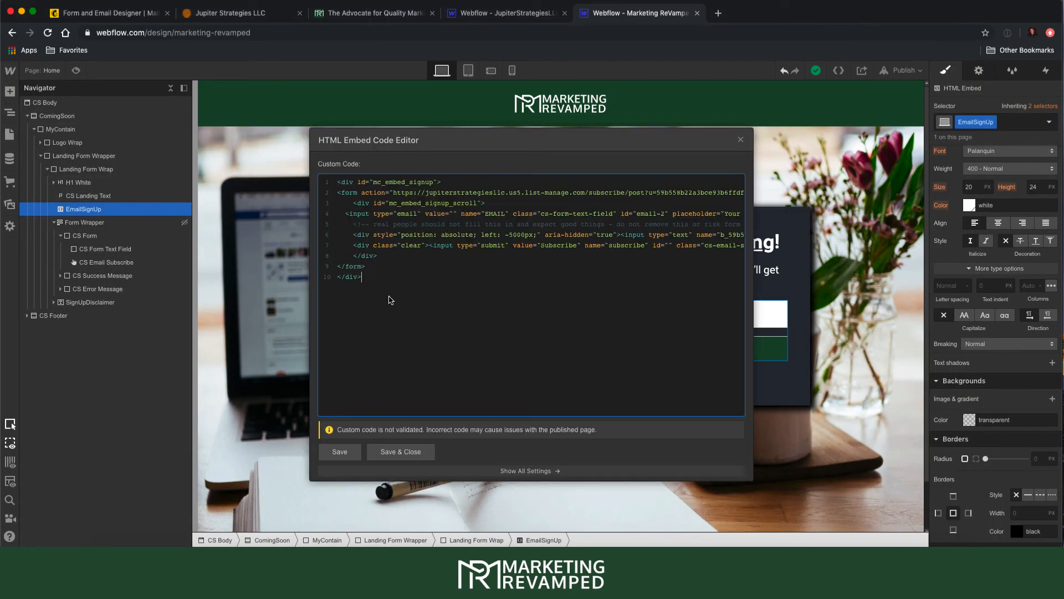
{"action": "left_click", "coordinate": [407, 459]}
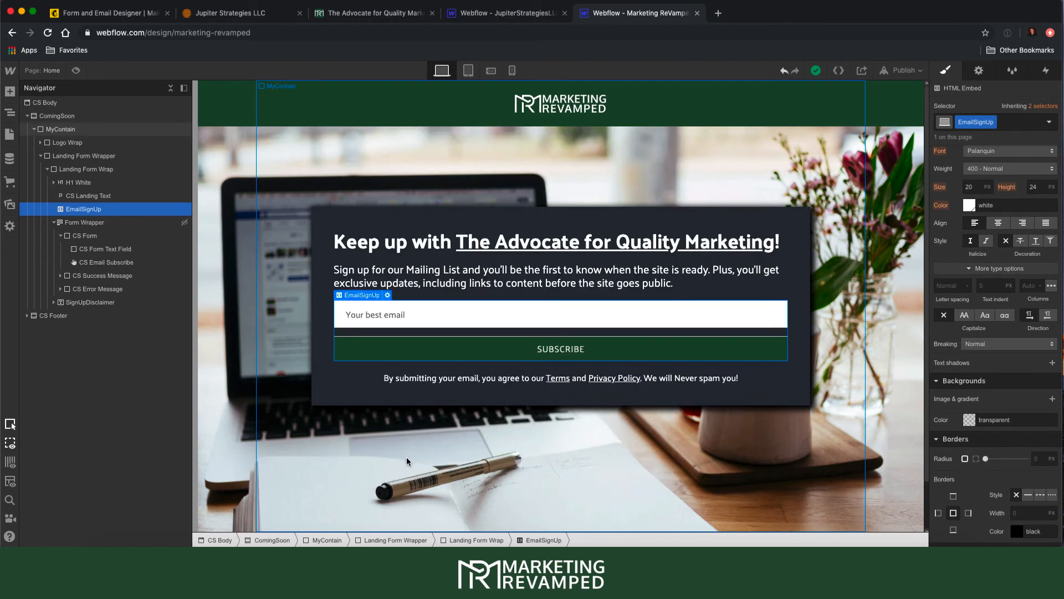
{"action": "left_click", "coordinate": [902, 70]}
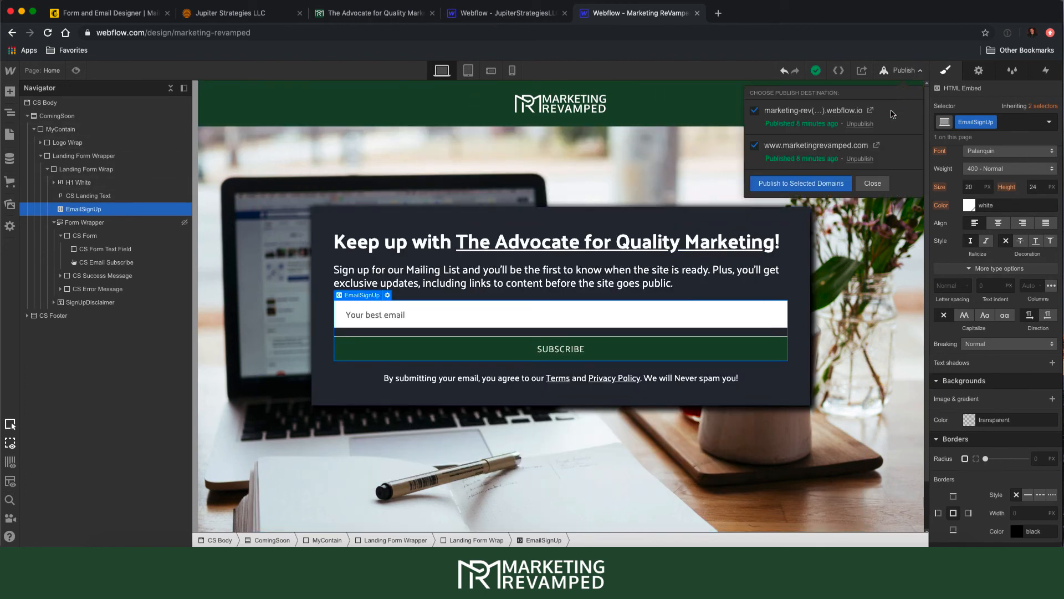
{"action": "left_click", "coordinate": [801, 183]}
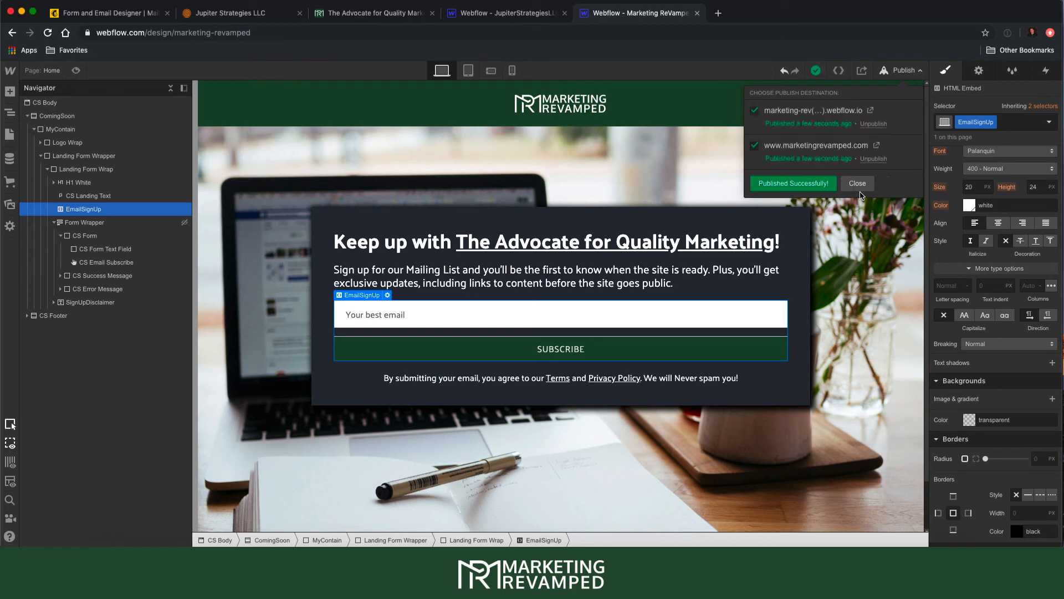
{"action": "left_click", "coordinate": [871, 184]}
- Reload the live marketingrevamped.com page and submit a test email address through the signup form
{"action": "left_click", "coordinate": [334, 17]}
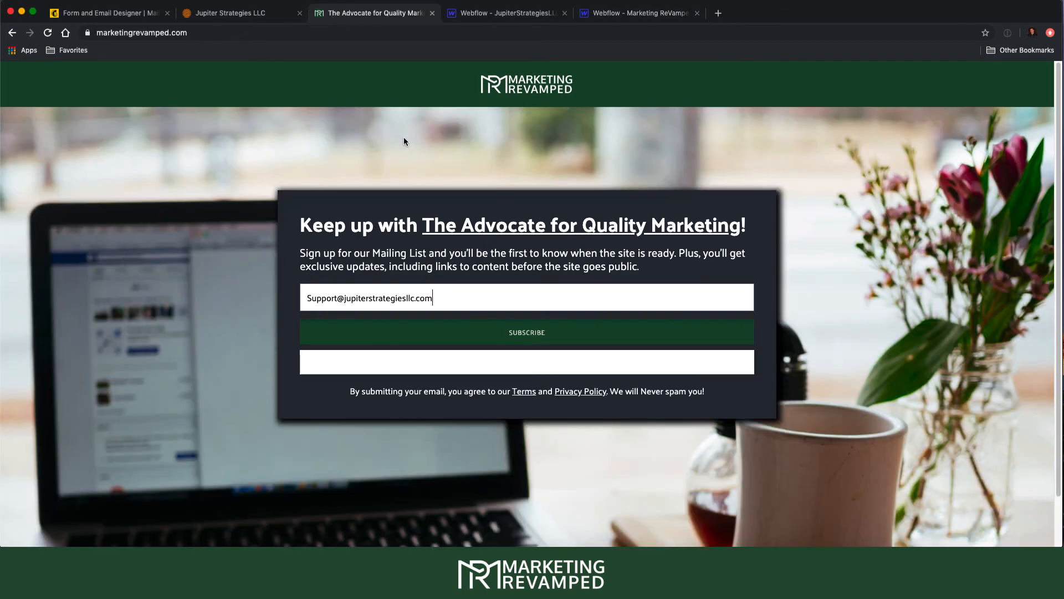
{"action": "key", "text": "super+r"}
{"action": "left_click", "coordinate": [368, 310]}
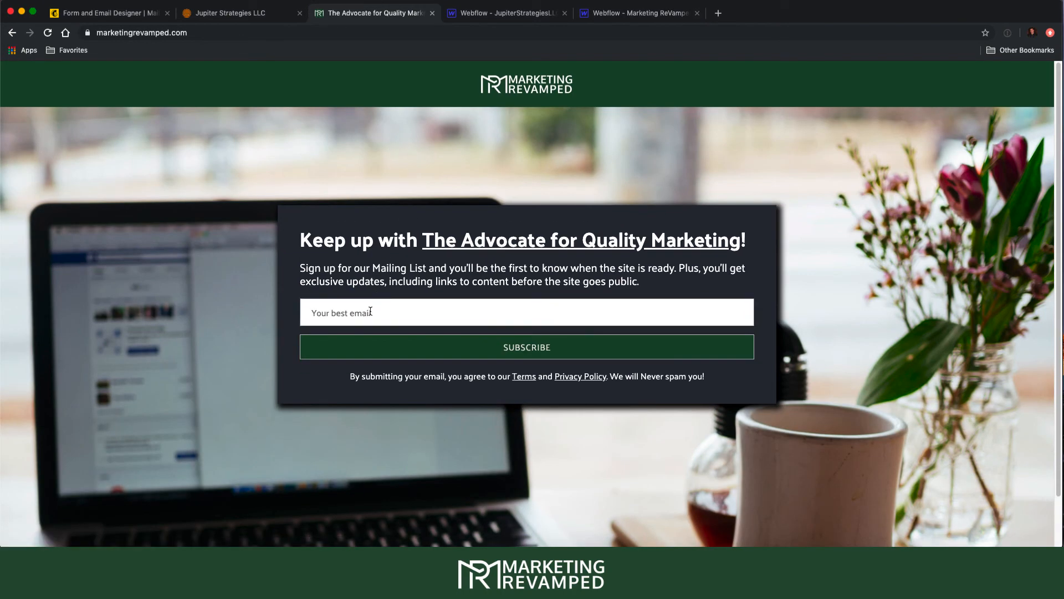
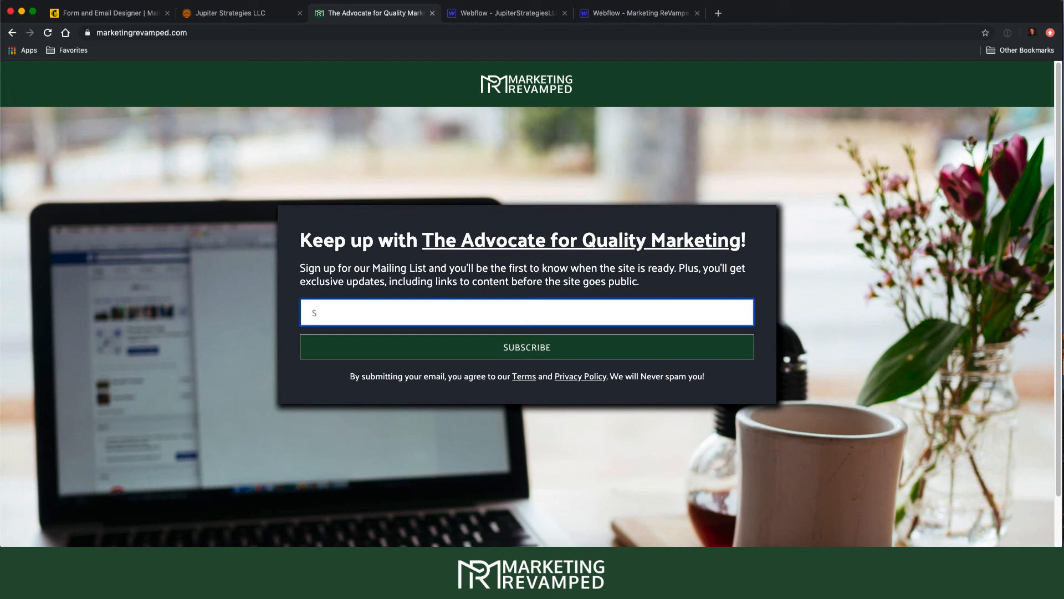
{"action": "key", "text": "Return"}
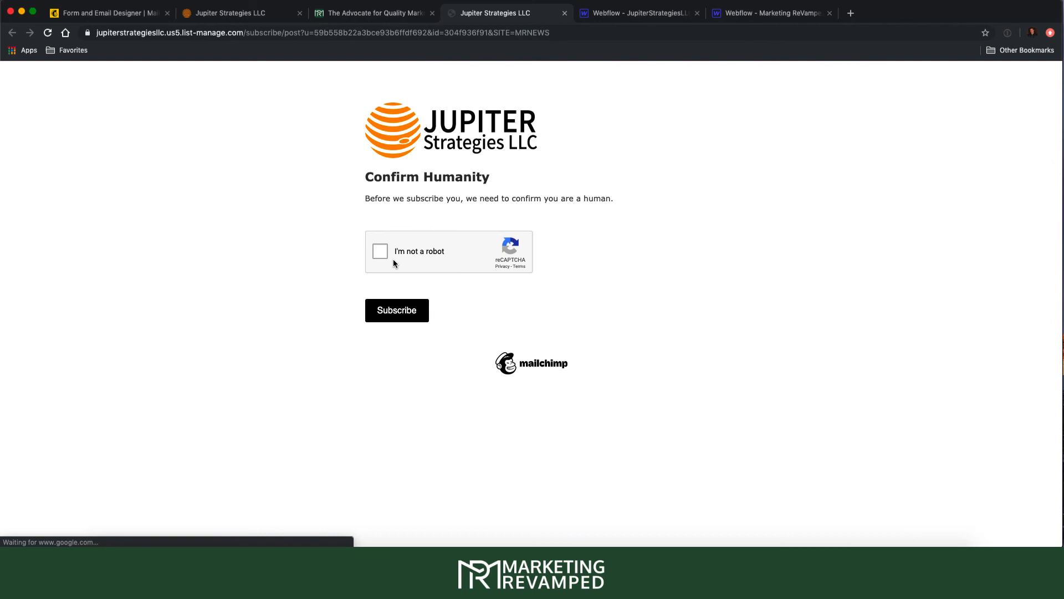
- Pass the reCAPTCHA, subscribe, and request a profile-update link for the already-subscribed address
{"action": "left_click", "coordinate": [380, 251]}
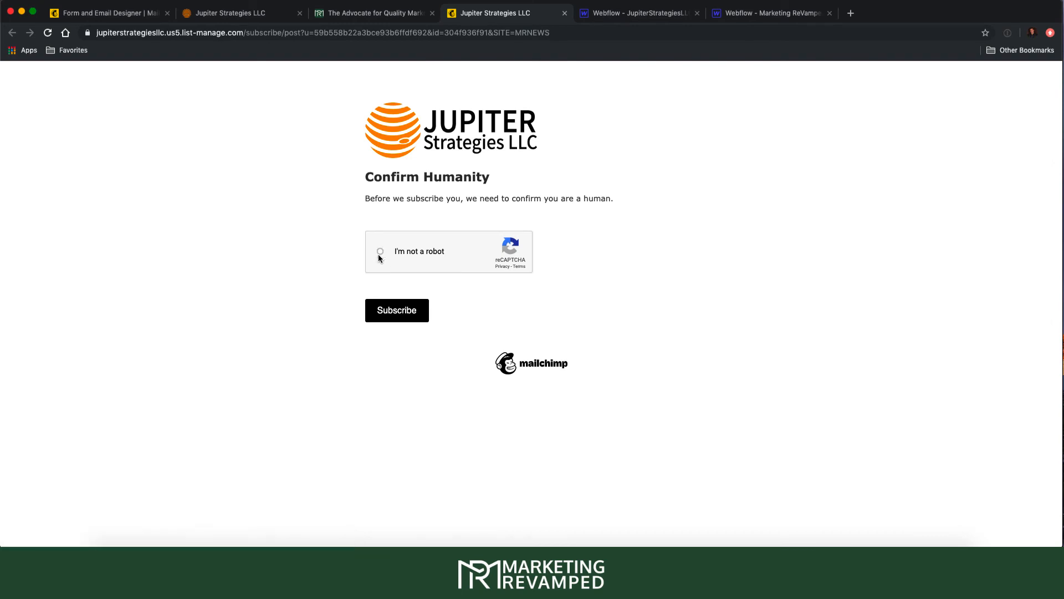
{"action": "left_click", "coordinate": [396, 317]}
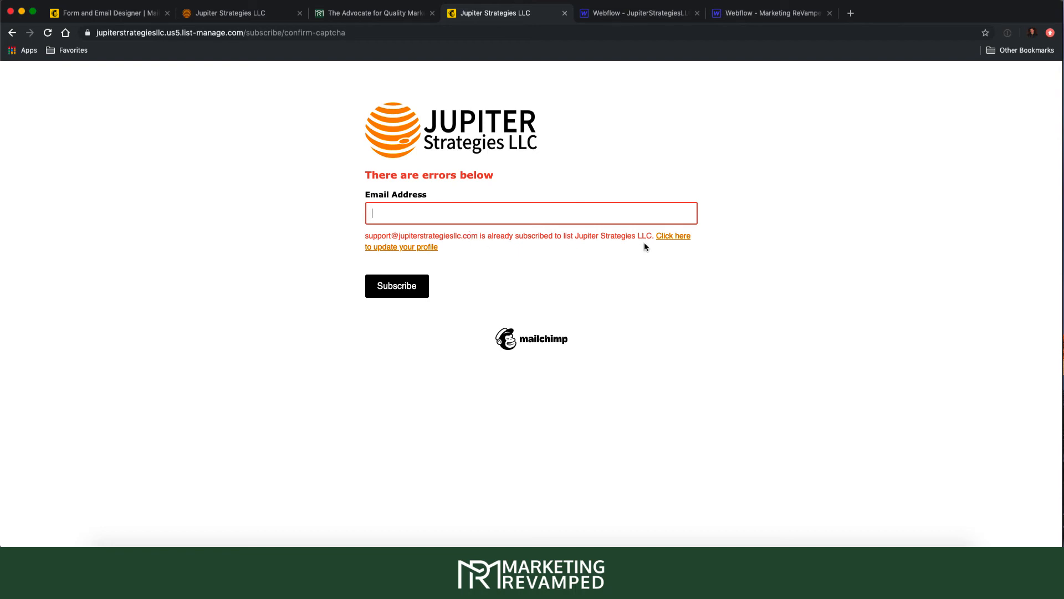
{"action": "left_click", "coordinate": [667, 240]}
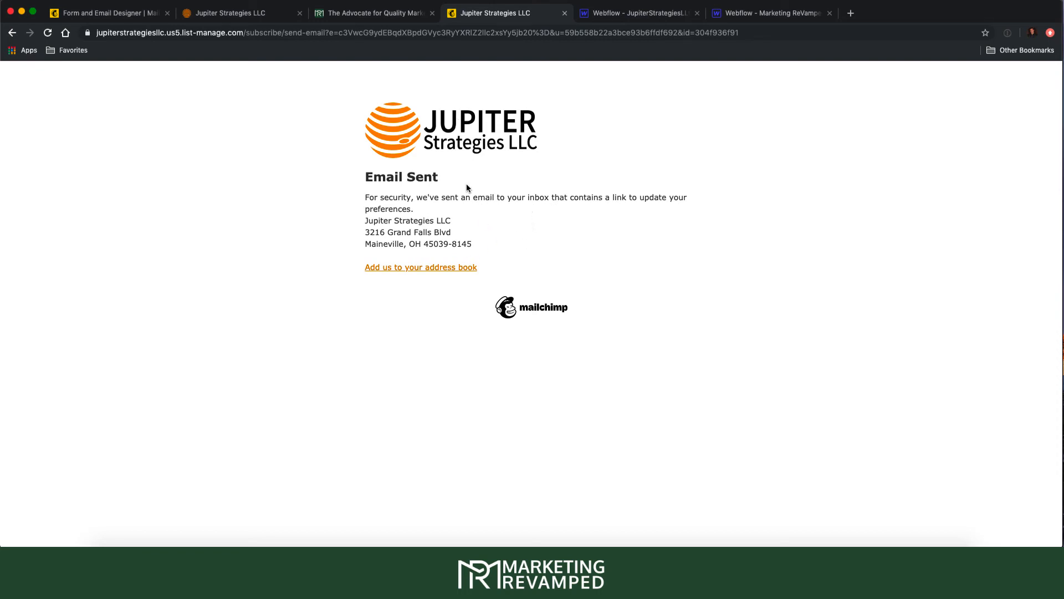
- Resubmit the signup form with '+1' inserted after Support in the test email, passing the reCAPTCHA
{"action": "left_click", "coordinate": [565, 13]}
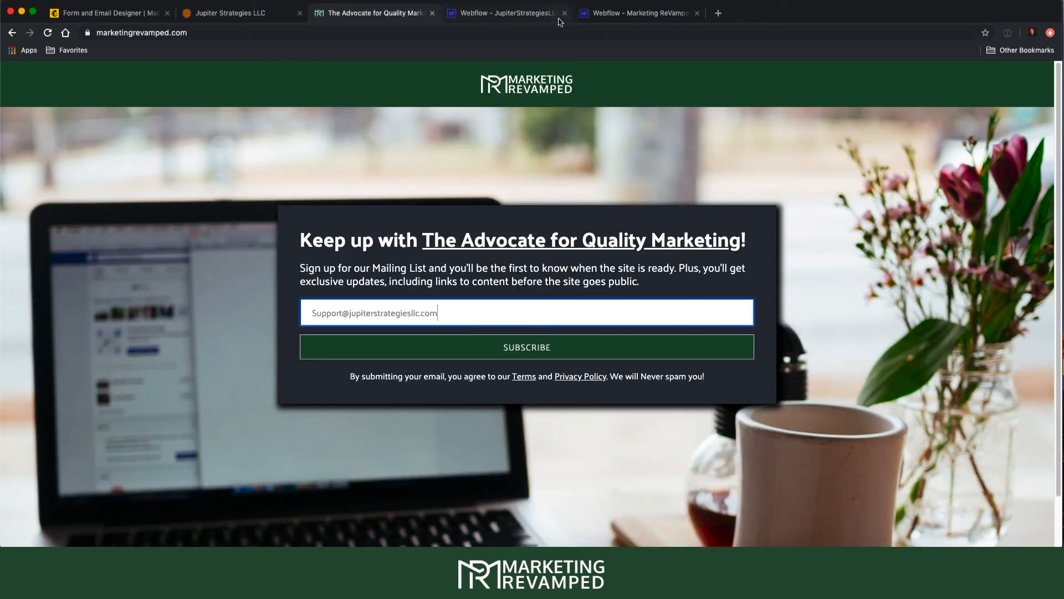
{"action": "triple_click", "coordinate": [441, 315]}
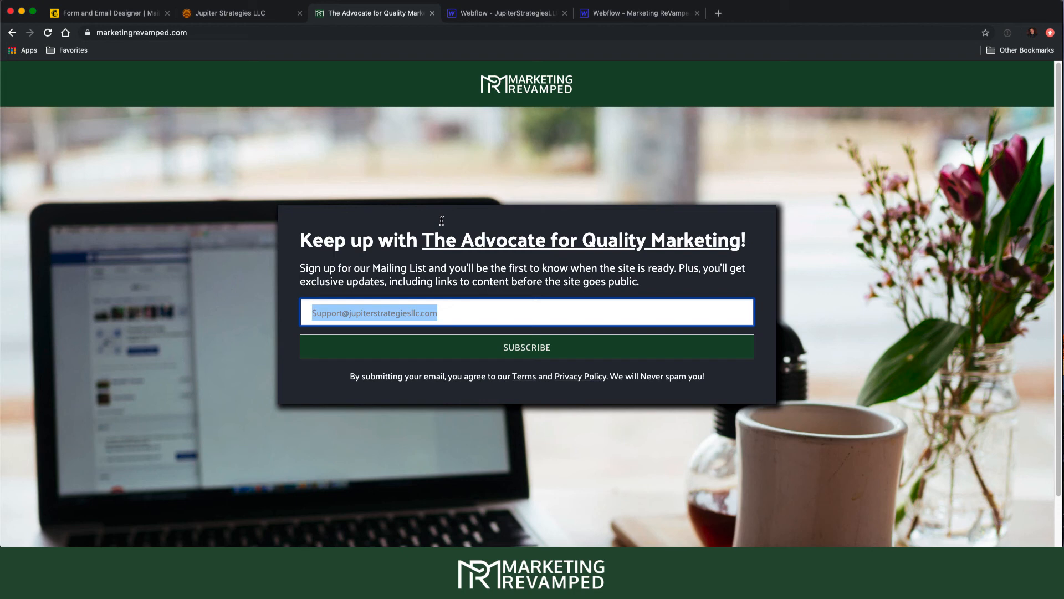
{"action": "left_click_drag", "start_coordinate": [442, 221], "coordinate": [338, 316]}
{"action": "left_click", "coordinate": [340, 313]}
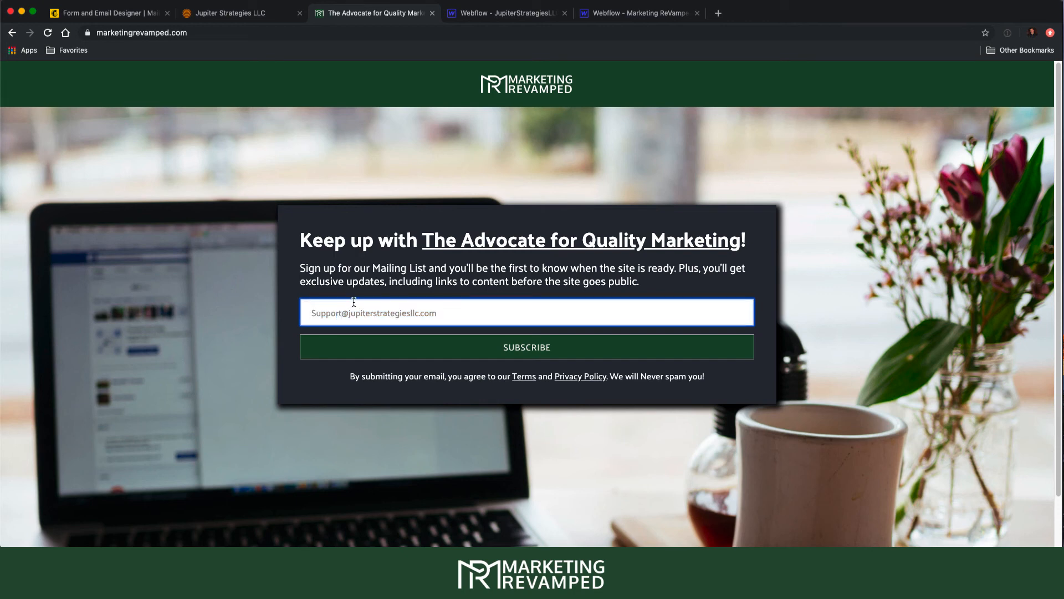
{"action": "type", "text": "+1"}
{"action": "left_click", "coordinate": [426, 347]}
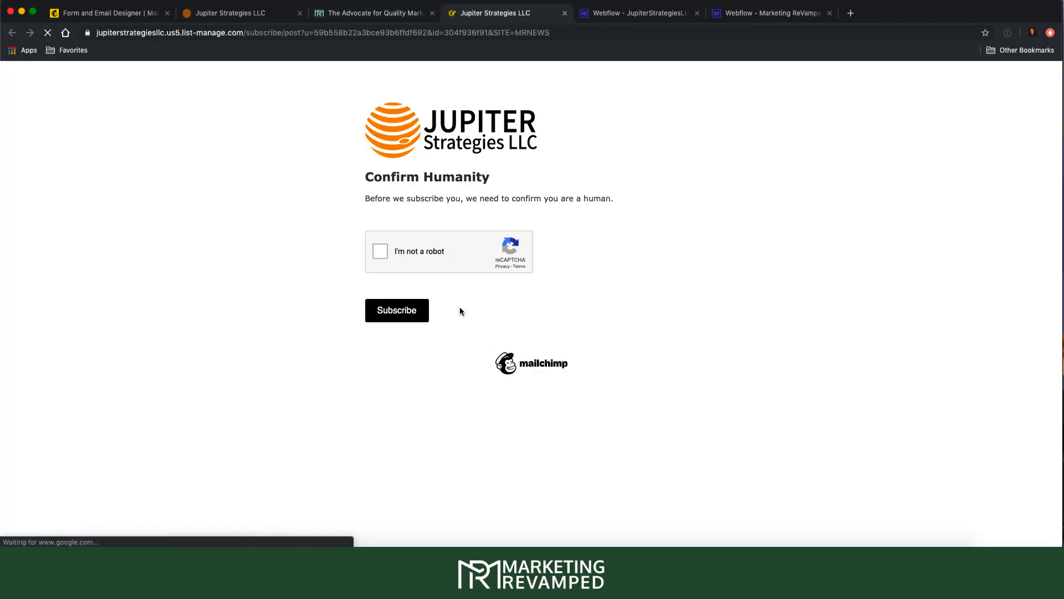
{"action": "left_click", "coordinate": [377, 254]}
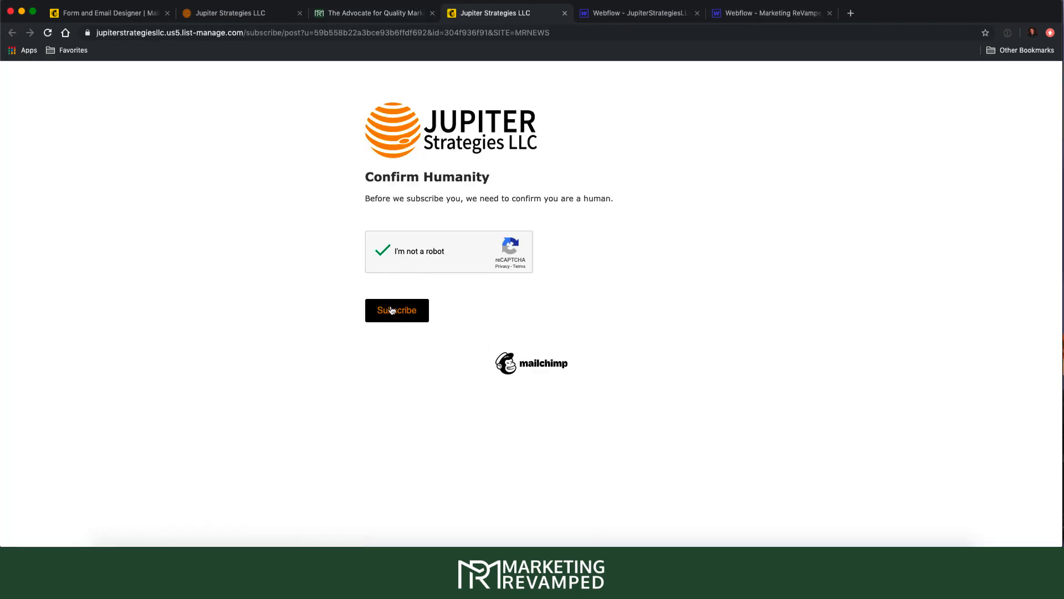
{"action": "left_click", "coordinate": [399, 310]}
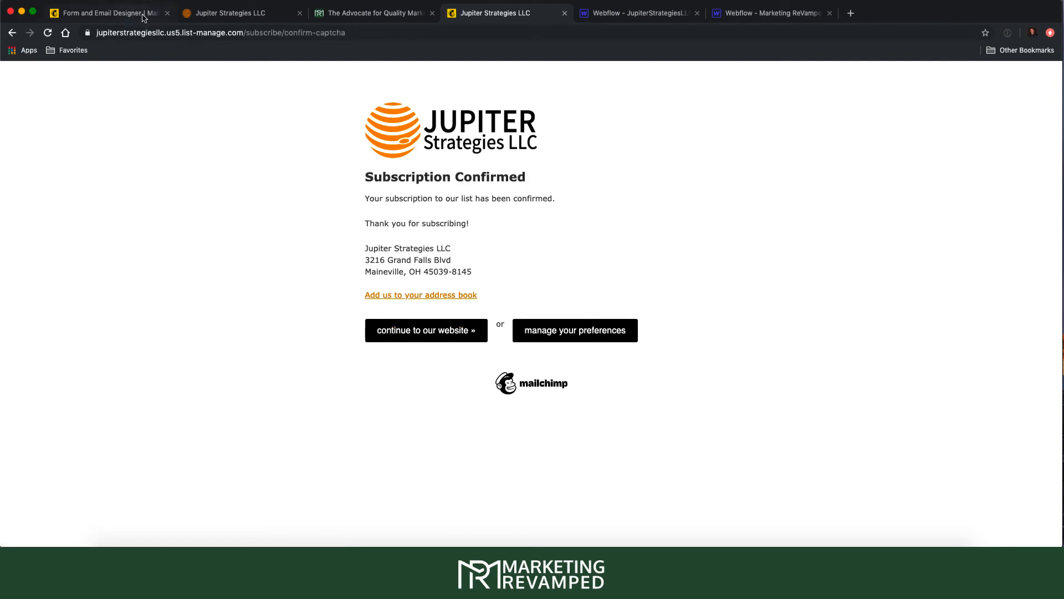
{"action": "left_click", "coordinate": [221, 18]}
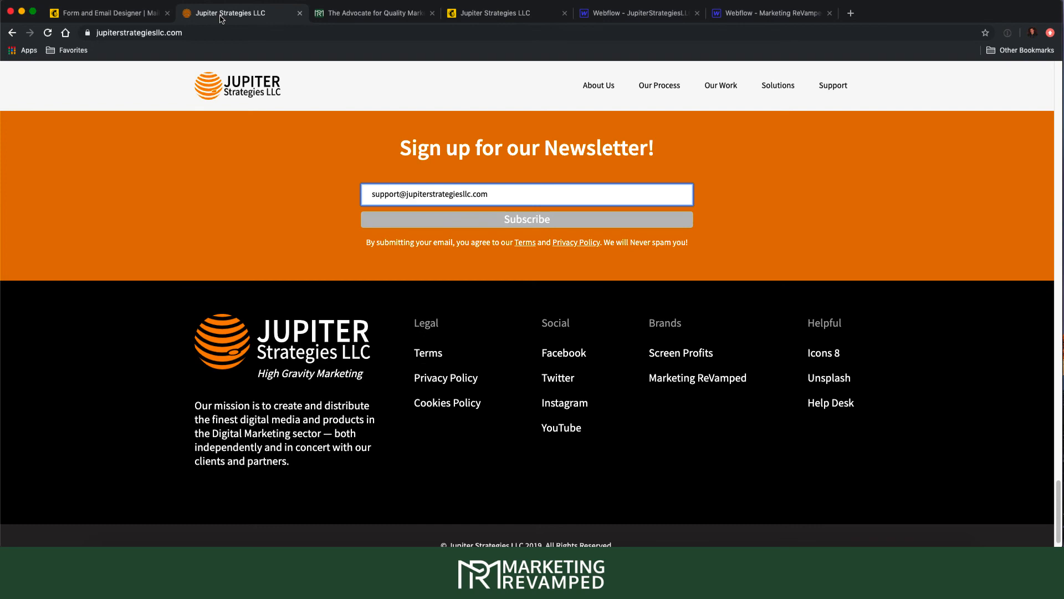
- Open the Jupiter Strategies LLC audience dashboard and view all contacts, including the new MRNEWS subscriber
{"action": "left_click", "coordinate": [136, 16]}
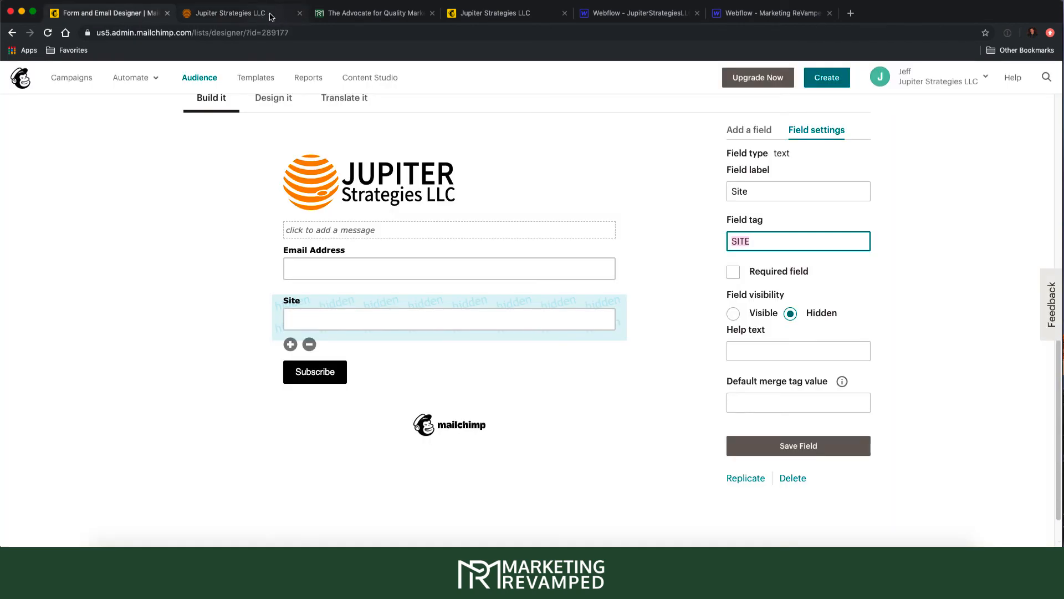
{"action": "scroll", "coordinate": [203, 120], "scroll_direction": "up", "scroll_amount": 5}
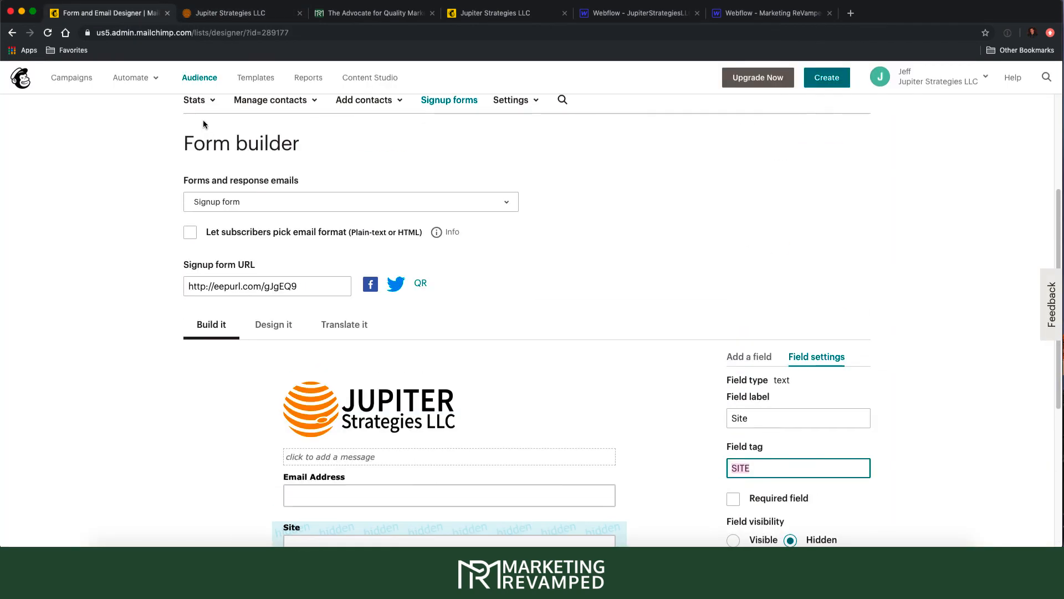
{"action": "left_click", "coordinate": [200, 79]}
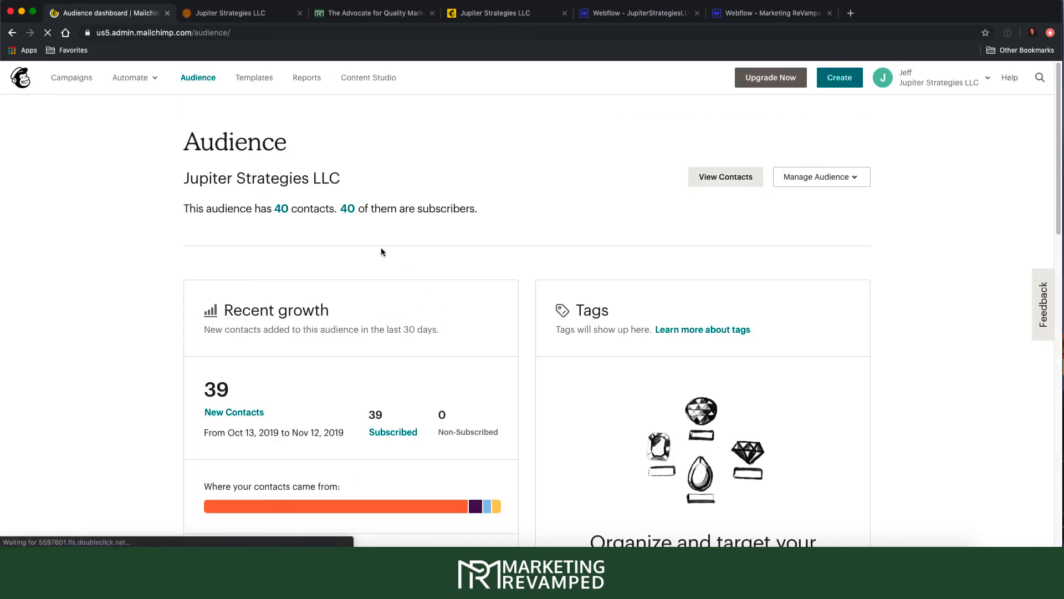
{"action": "scroll", "coordinate": [341, 258], "scroll_direction": "down", "scroll_amount": 10}
{"action": "scroll", "coordinate": [343, 325], "scroll_direction": "up", "scroll_amount": 10}
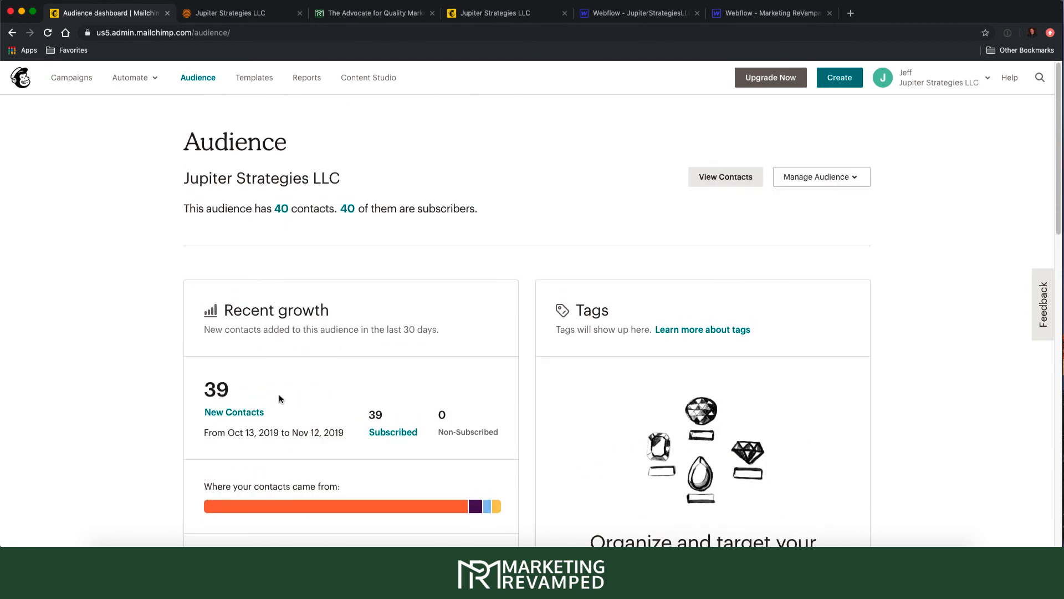
{"action": "left_click", "coordinate": [745, 177]}
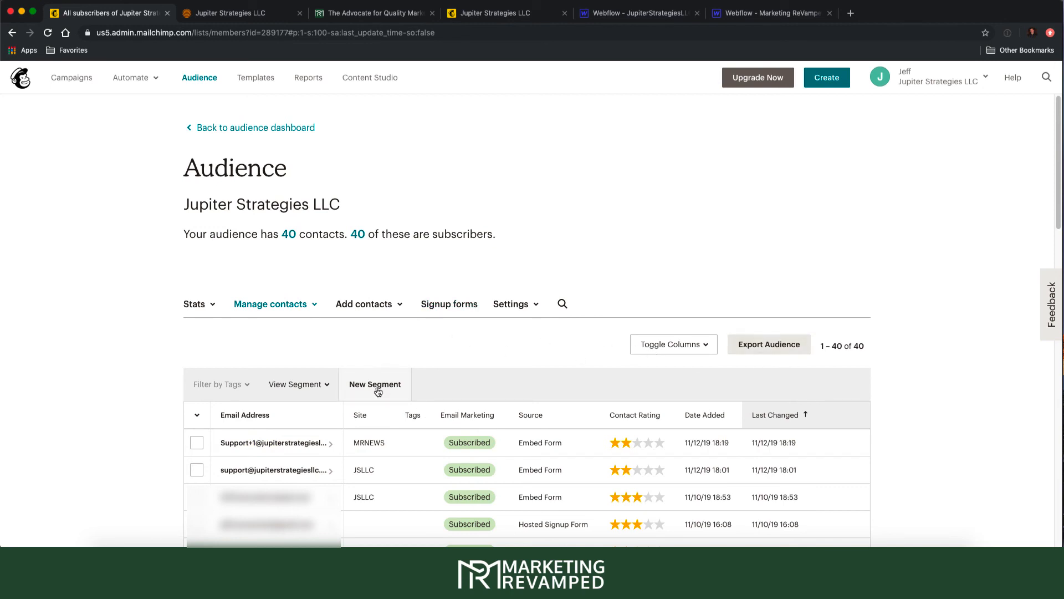
- Select the newest MRNEWS contact, browse its tag and bulk-action options, then deselect it
{"action": "left_click", "coordinate": [197, 442]}
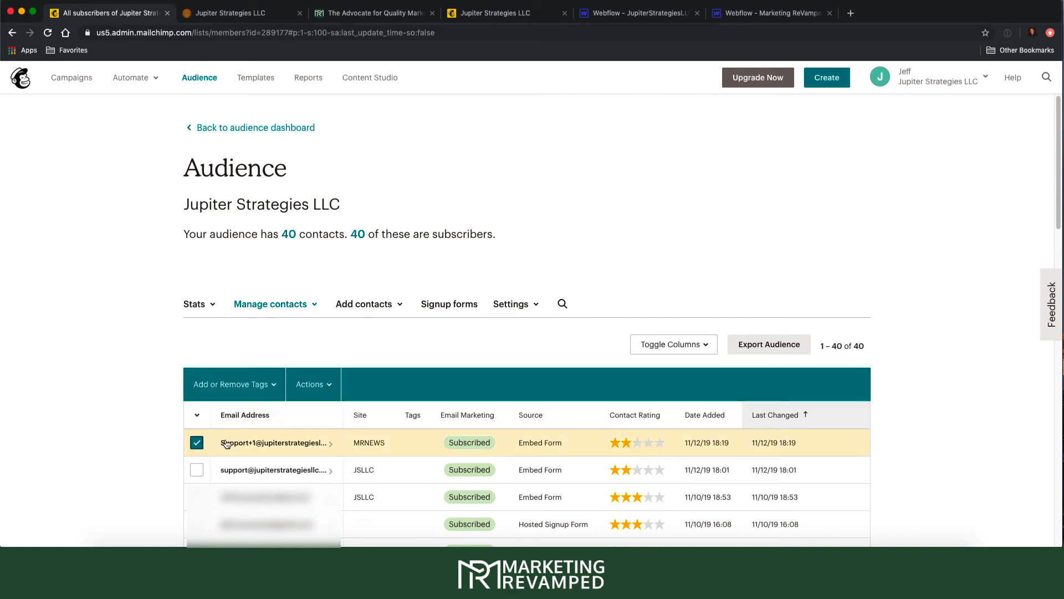
{"action": "left_click", "coordinate": [308, 385]}
{"action": "left_click", "coordinate": [238, 388]}
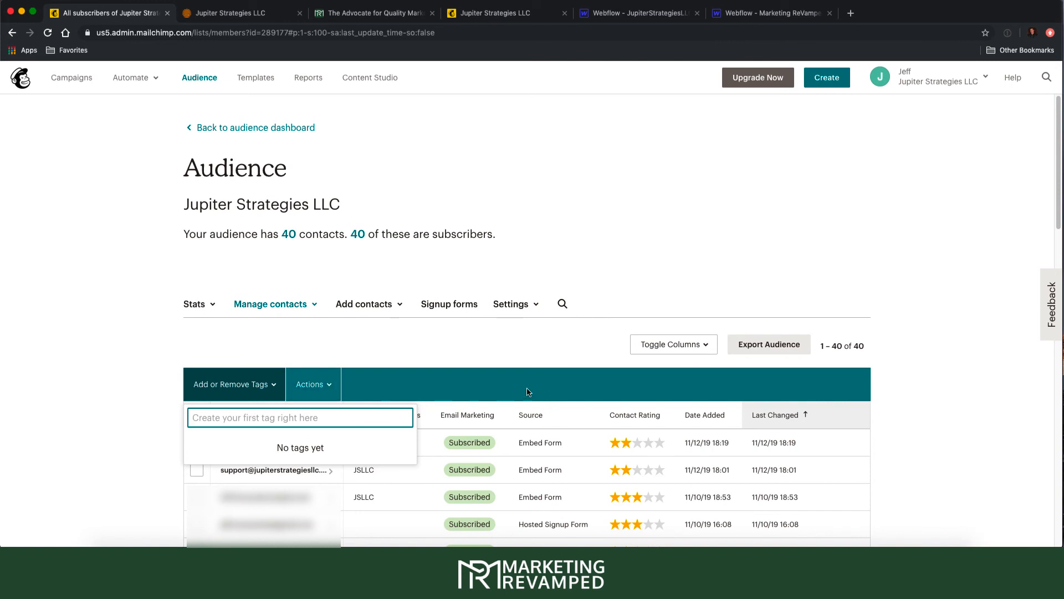
{"action": "left_click", "coordinate": [379, 343]}
{"action": "left_click", "coordinate": [324, 383]}
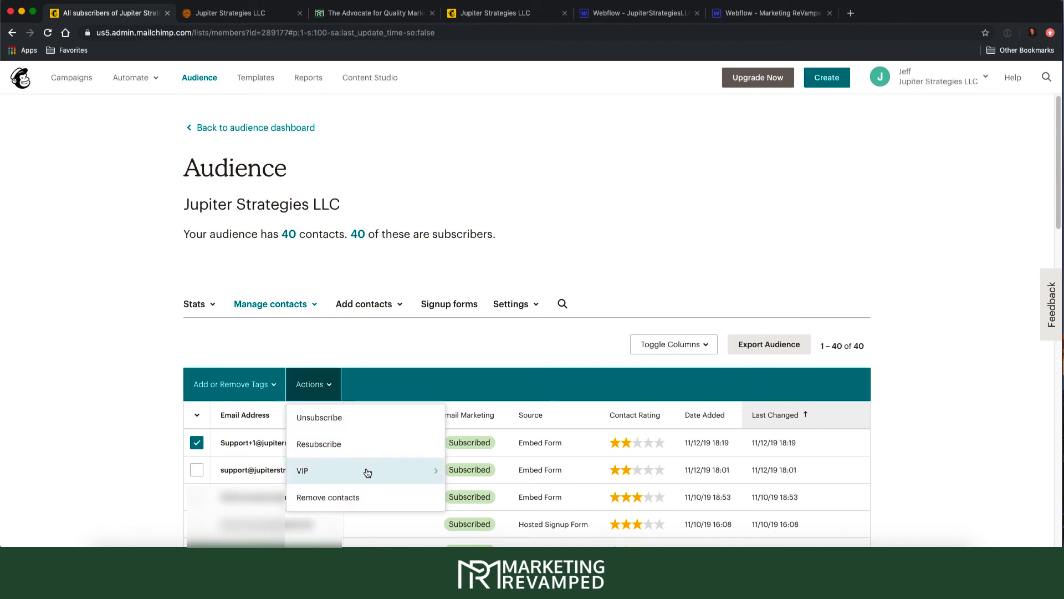
{"action": "left_click", "coordinate": [335, 326]}
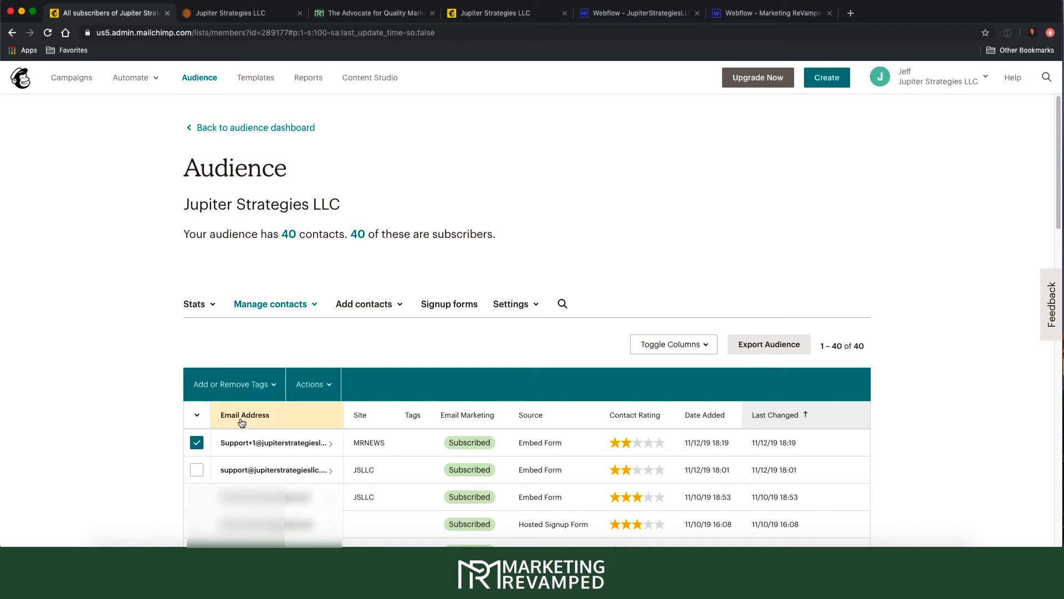
{"action": "left_click", "coordinate": [197, 442]}
- Build a new segment with the condition Site is MRNEWS and preview the matching contacts
{"action": "left_click", "coordinate": [364, 387]}
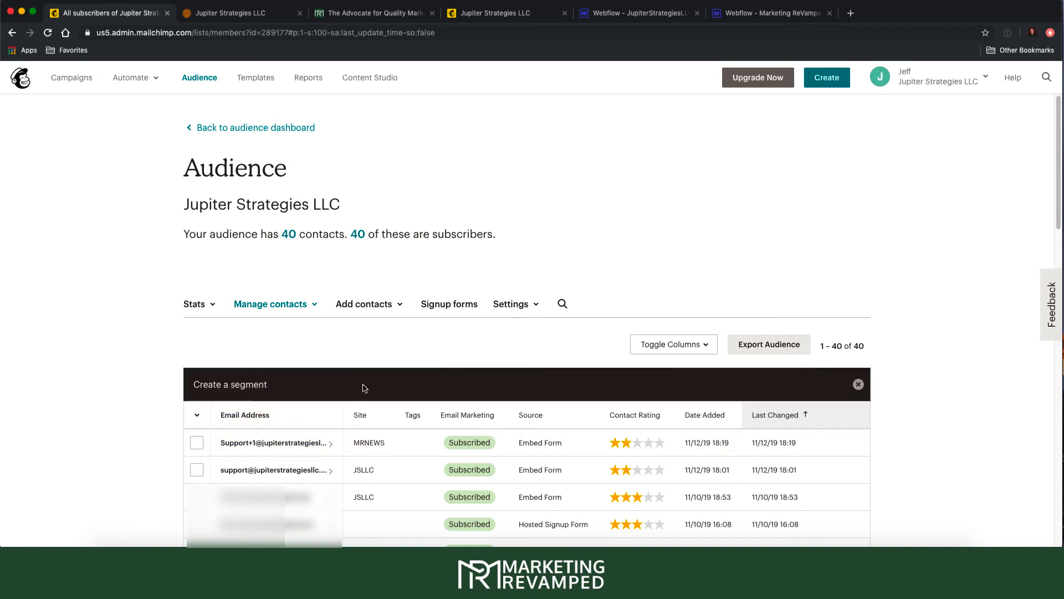
{"action": "scroll", "coordinate": [433, 441], "scroll_direction": "down", "scroll_amount": 2}
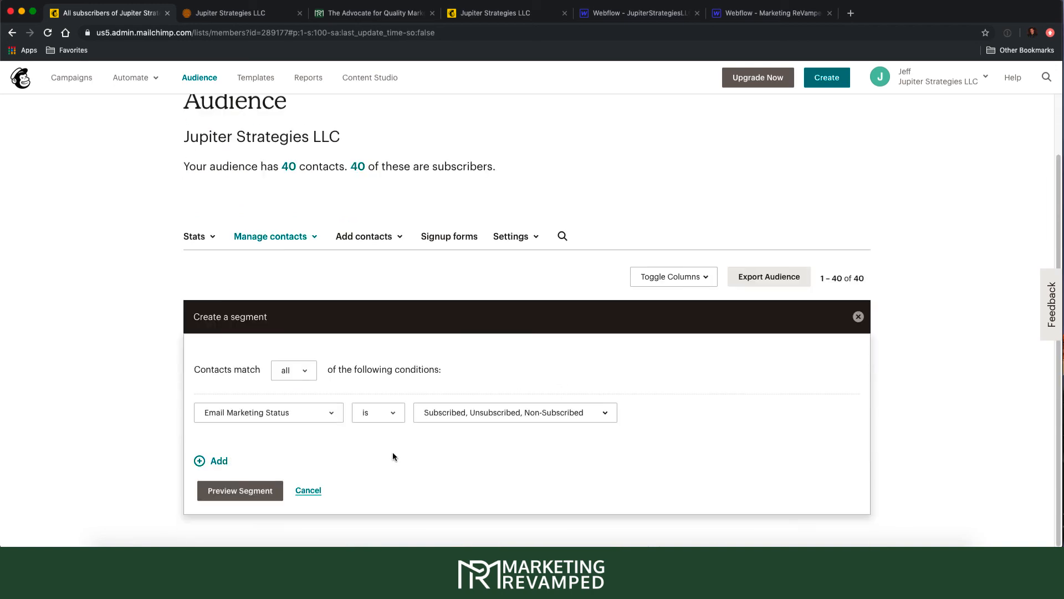
{"action": "left_click", "coordinate": [281, 413]}
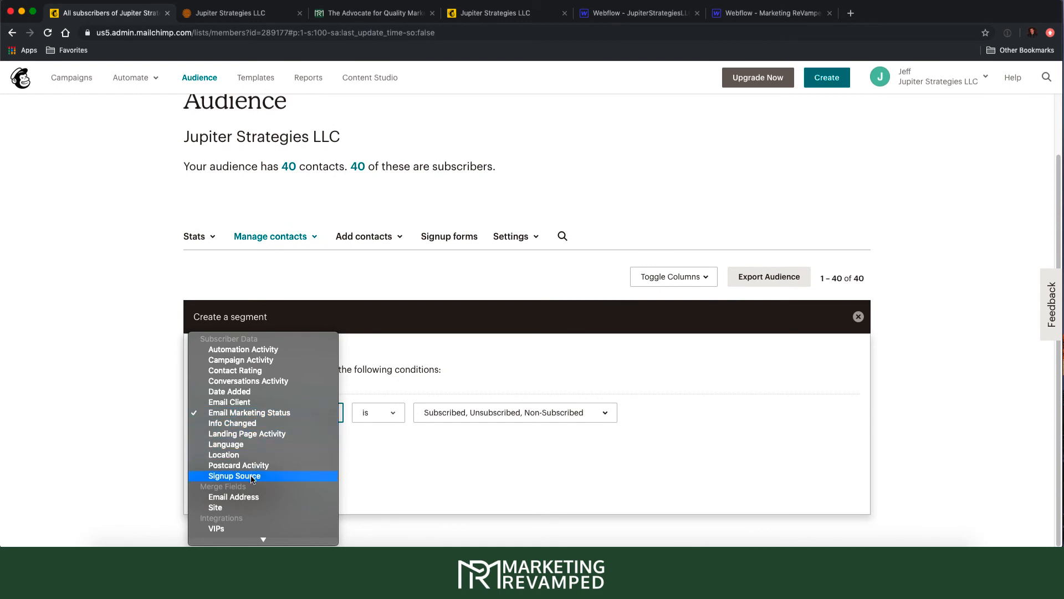
{"action": "left_click", "coordinate": [235, 507]}
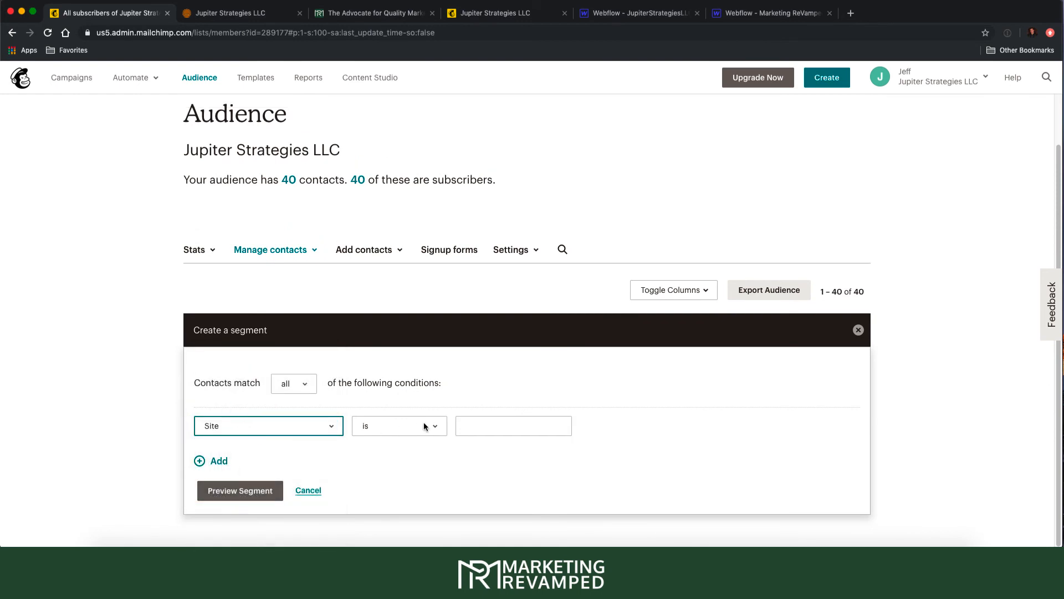
{"action": "left_click", "coordinate": [504, 425]}
{"action": "type", "text": "MR"}
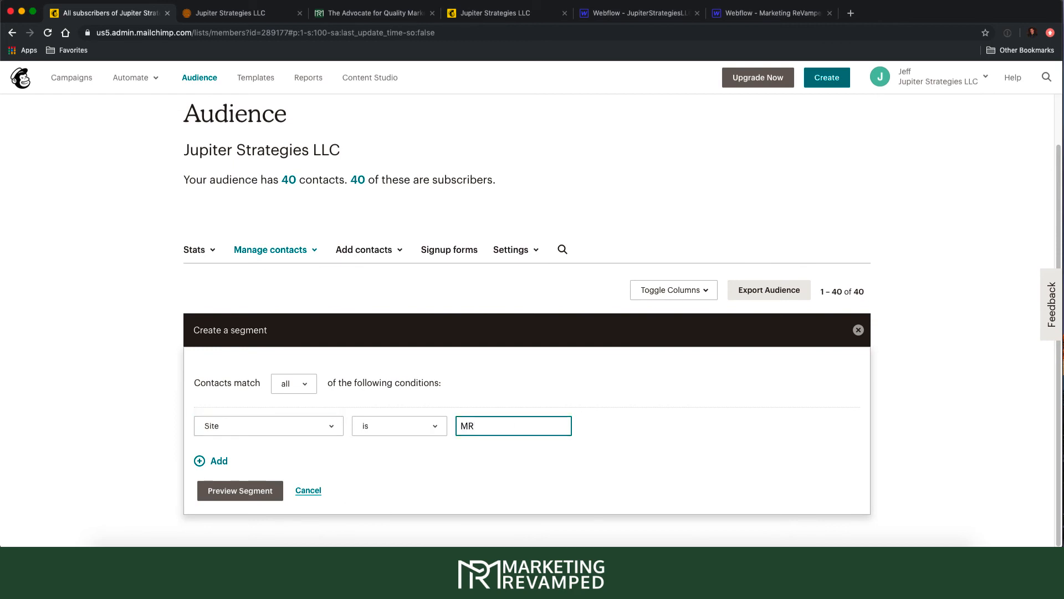
{"action": "type", "text": "NEWS"}
{"action": "left_click", "coordinate": [255, 491]}
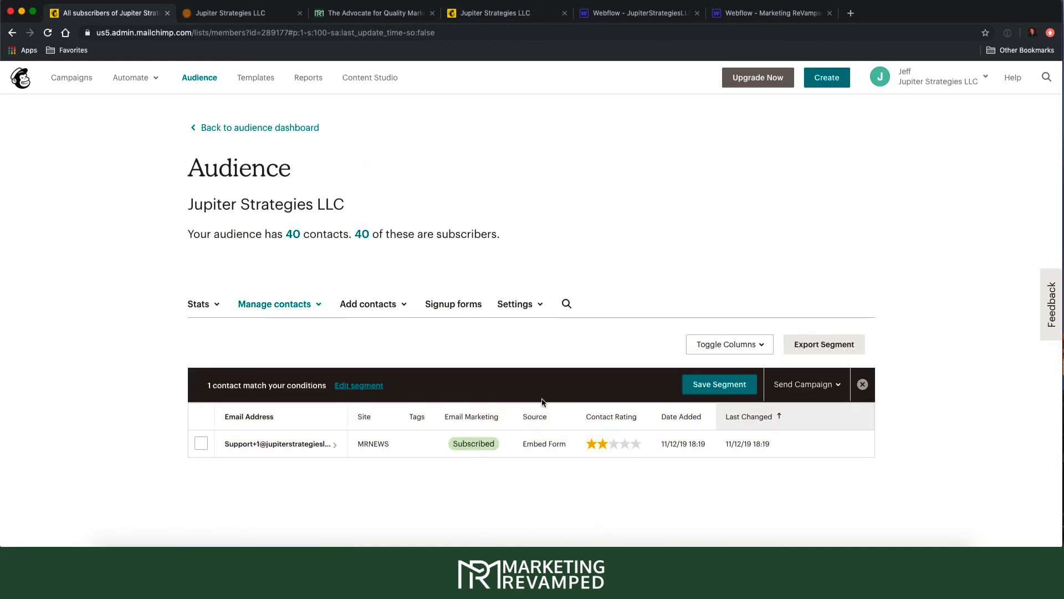
- Save the previewed segment as 'MR Newsletter'
{"action": "left_click", "coordinate": [688, 384]}
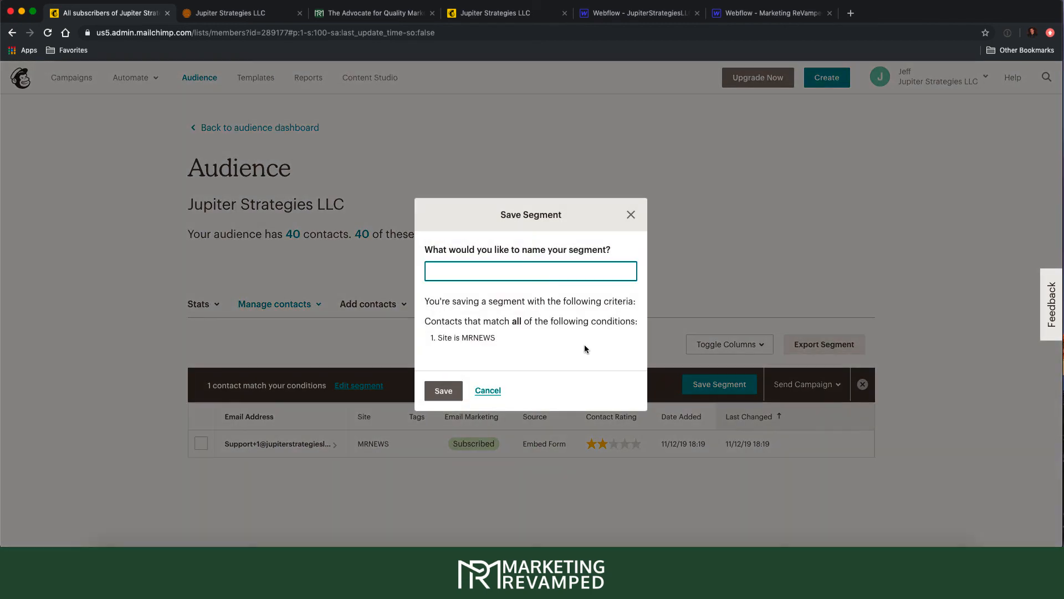
{"action": "type", "text": "MR Newsletter"}
{"action": "left_click", "coordinate": [443, 390]}
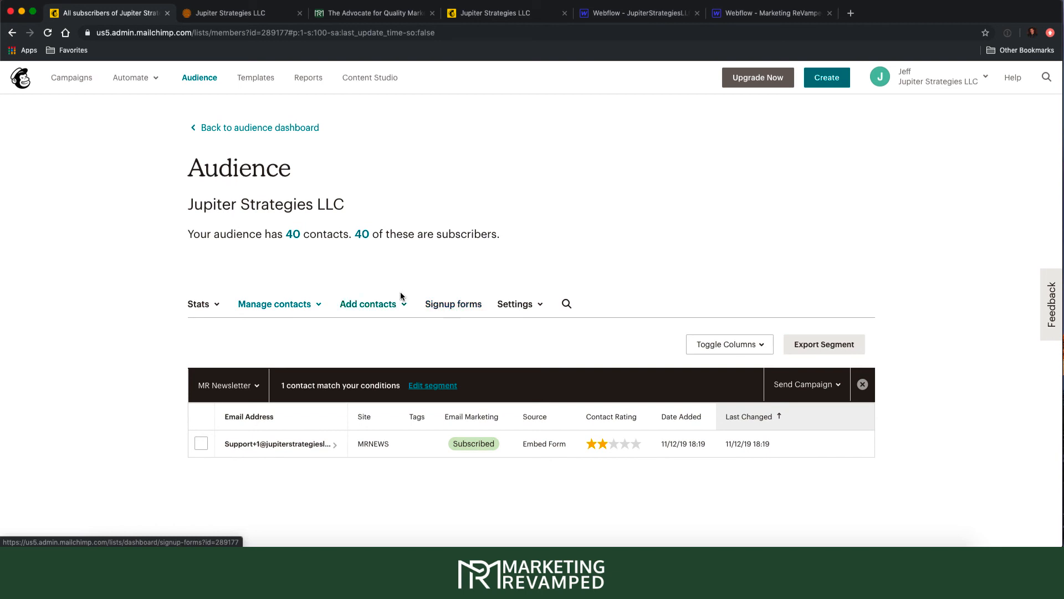
{"action": "left_click", "coordinate": [186, 82]}
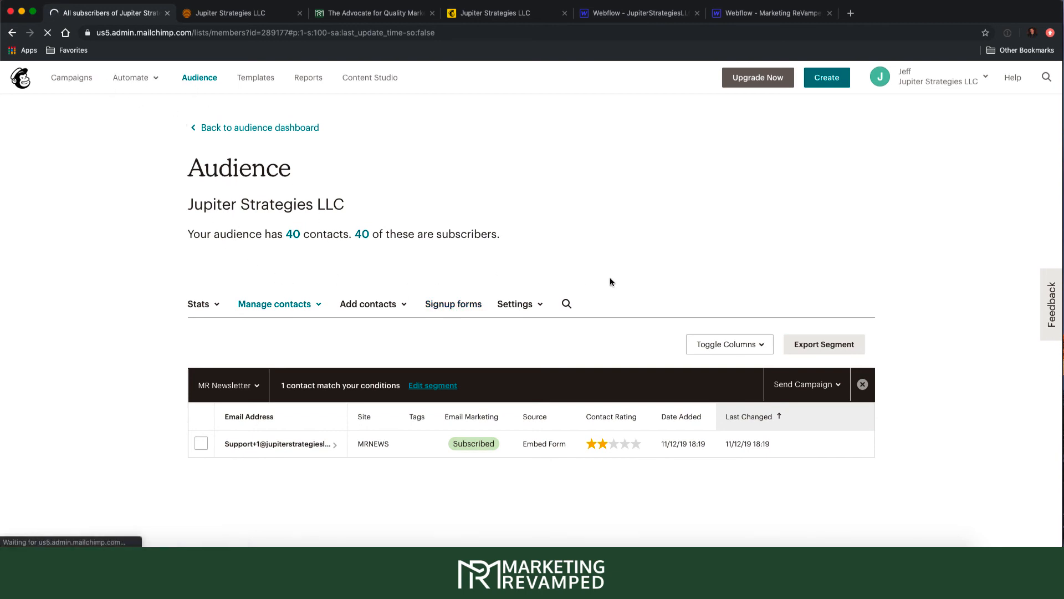
{"action": "left_click", "coordinate": [827, 176]}
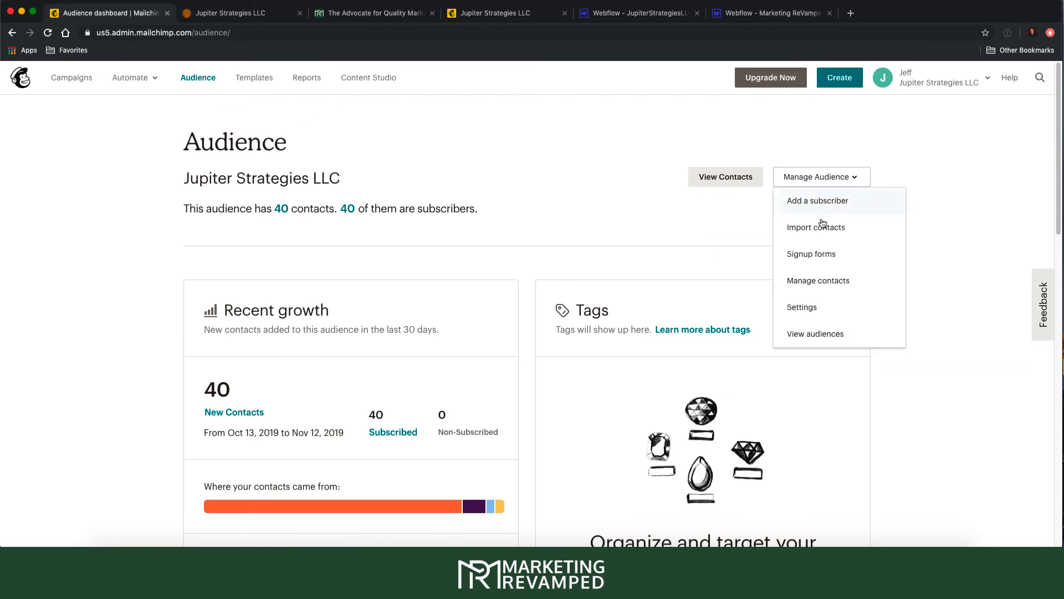
{"action": "left_click", "coordinate": [630, 274]}
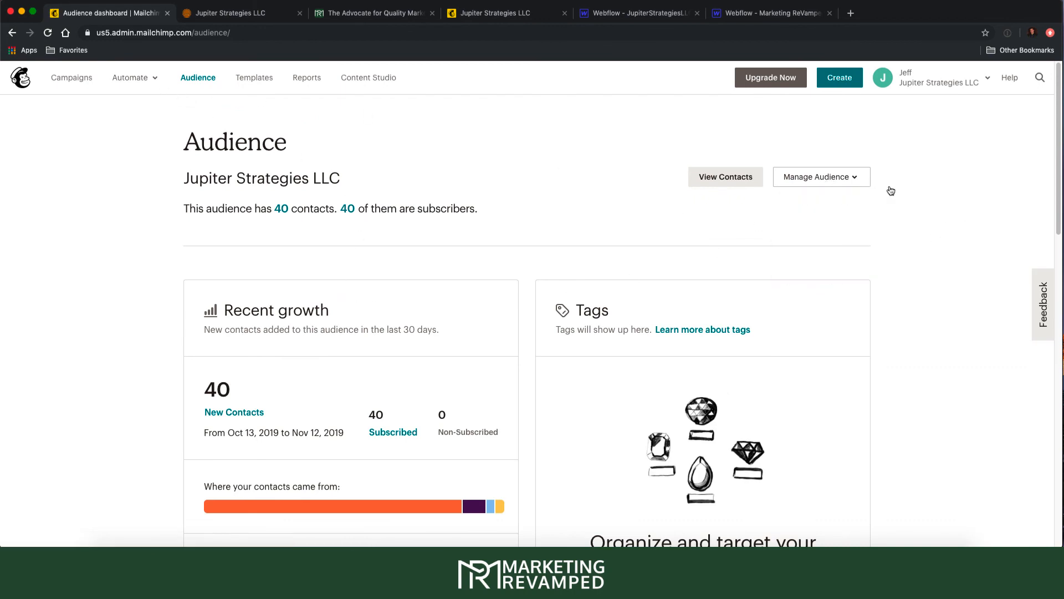
{"action": "left_click", "coordinate": [840, 179]}
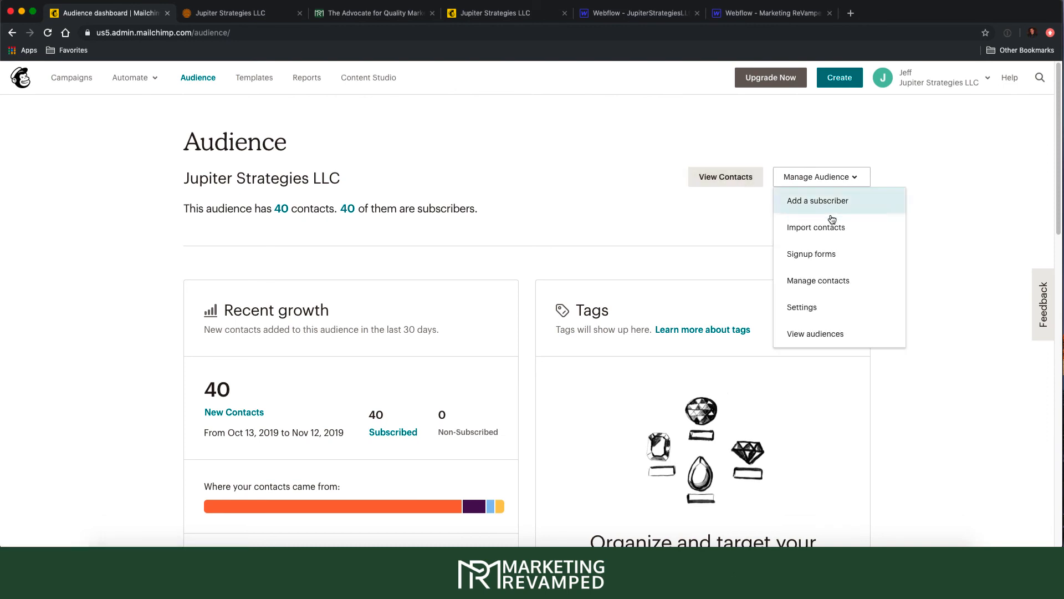
{"action": "left_click", "coordinate": [716, 175]}
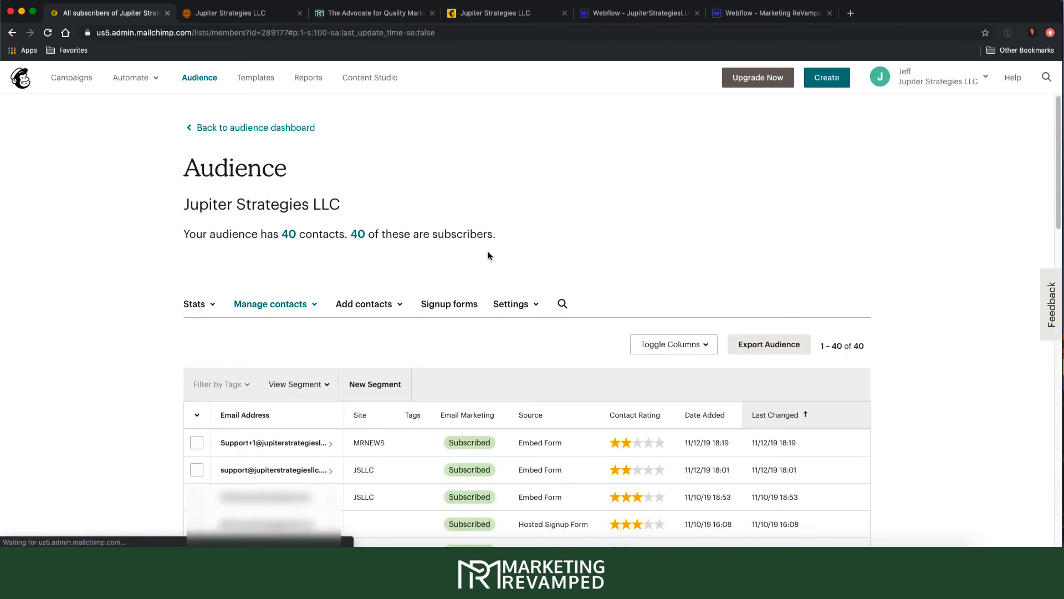
{"action": "left_click", "coordinate": [508, 307]}
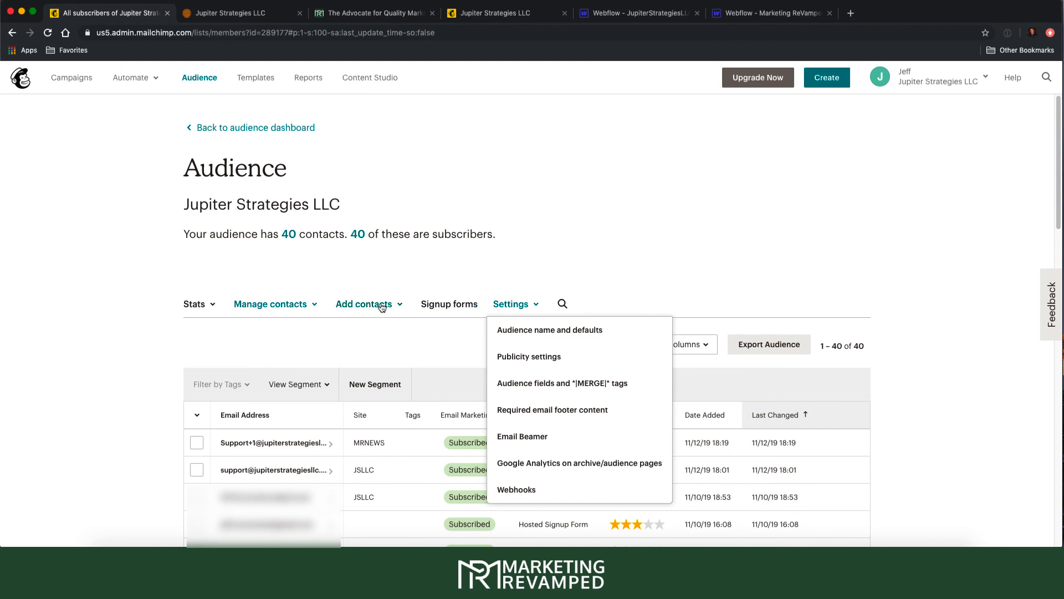
{"action": "left_click", "coordinate": [306, 308]}
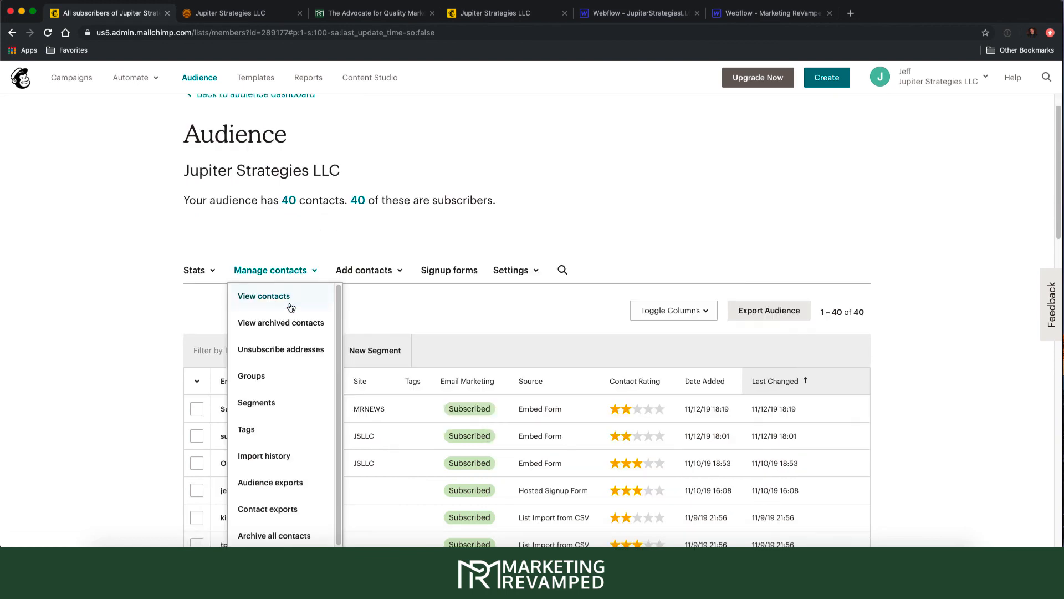
{"action": "left_click", "coordinate": [274, 400]}
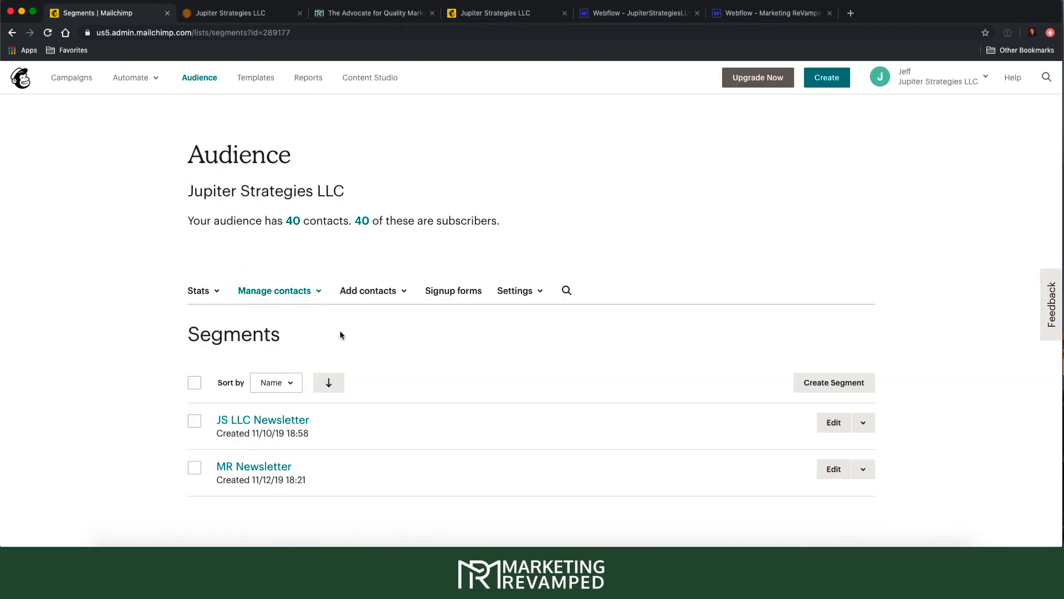
{"action": "left_click", "coordinate": [251, 469]}
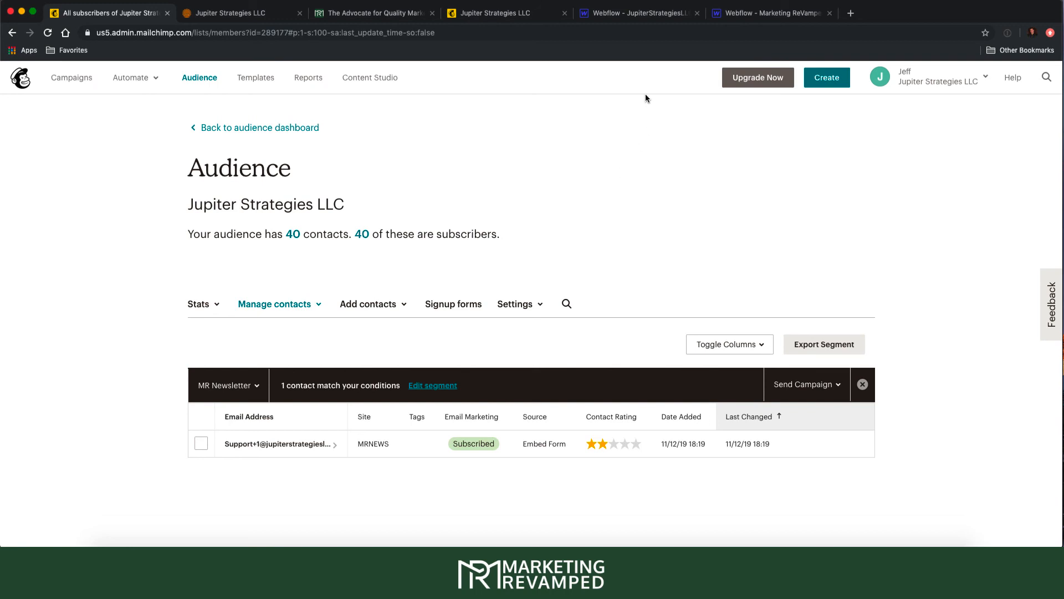
- Clear the previous email from the Marketing ReVamped signup field, testing with throwaway text
{"action": "left_click", "coordinate": [386, 15]}
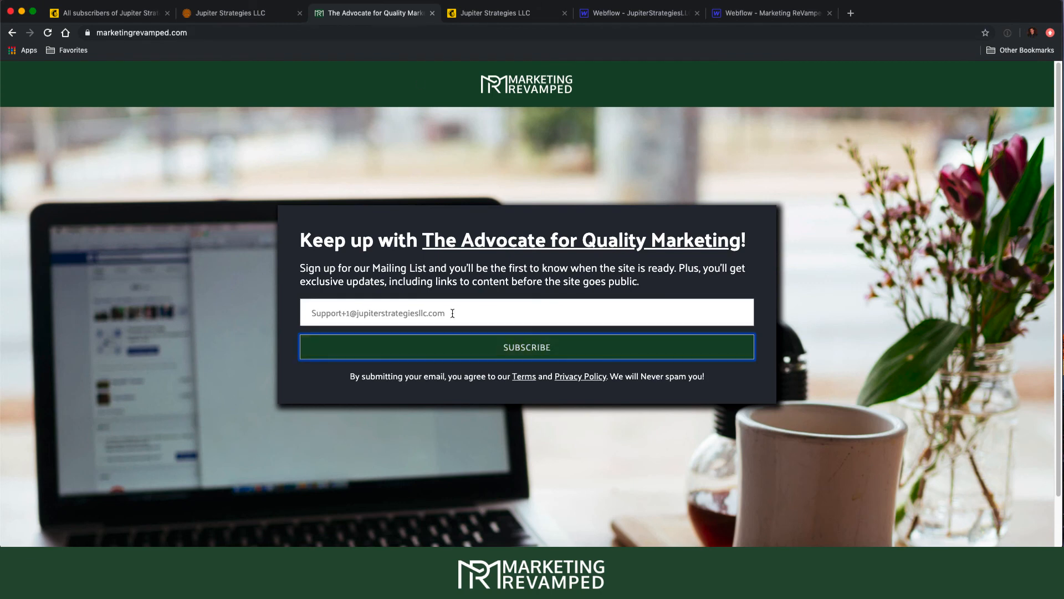
{"action": "left_click_drag", "start_coordinate": [451, 313], "coordinate": [254, 310]}
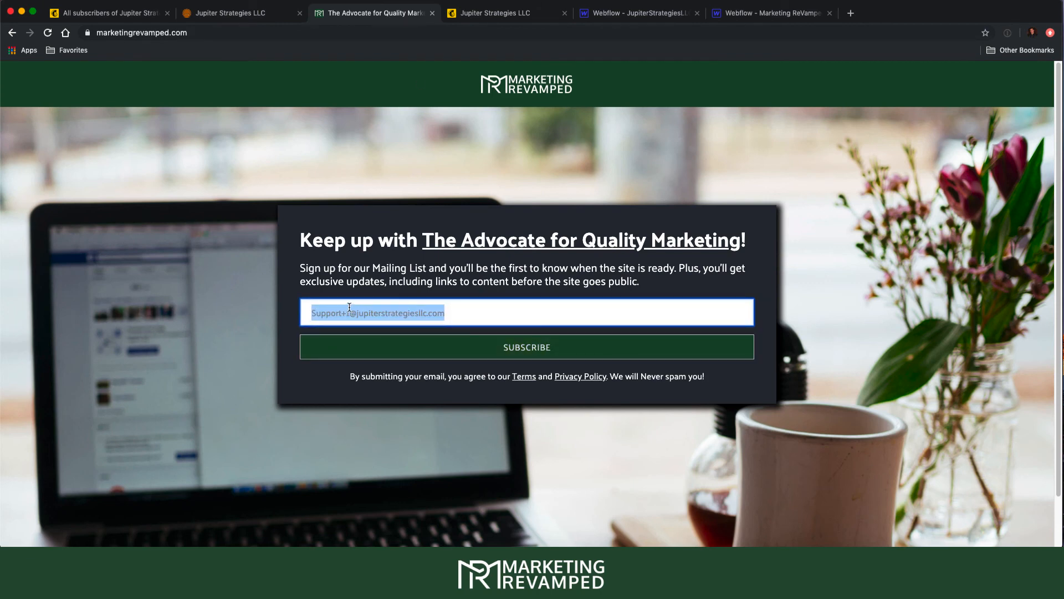
{"action": "key", "text": "BackSpace"}
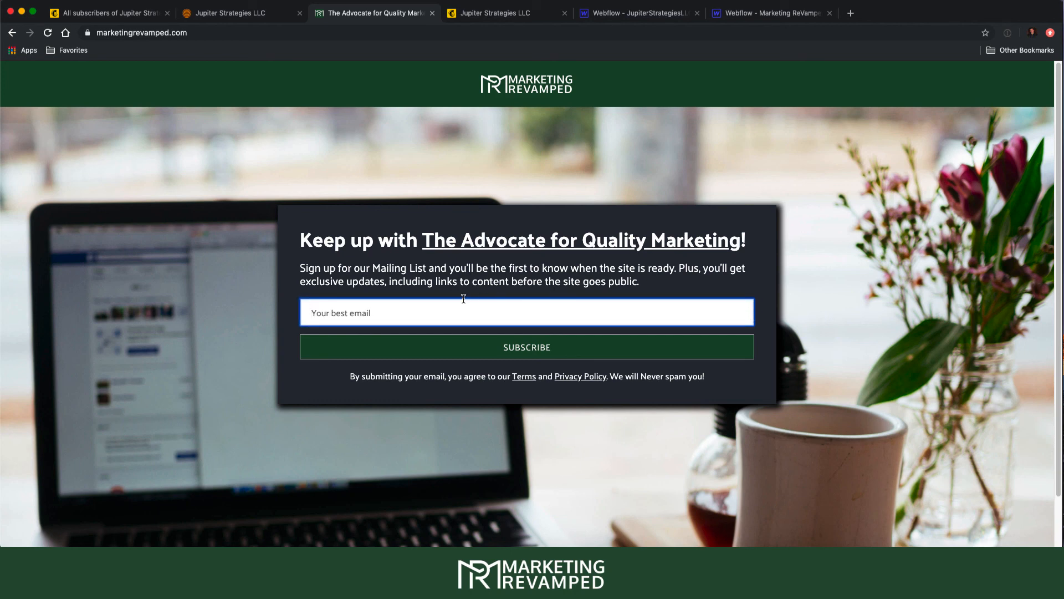
{"action": "type", "text": "skskdkwlkwkk"}
{"action": "key", "text": "BackSpace"}
{"action": "key", "text": "BackSpace"}
{"action": "key", "text": "BackSpace"}
{"action": "key", "text": "BackSpace"}
{"action": "key", "text": "BackSpace"}
{"action": "key", "text": "BackSpace"}
{"action": "key", "text": "BackSpace"}
{"action": "key", "text": "BackSpace"}
{"action": "key", "text": "BackSpace"}
{"action": "type", "text": "dd"}
{"action": "key", "text": "BackSpace"}
{"action": "key", "text": "BackSpace"}
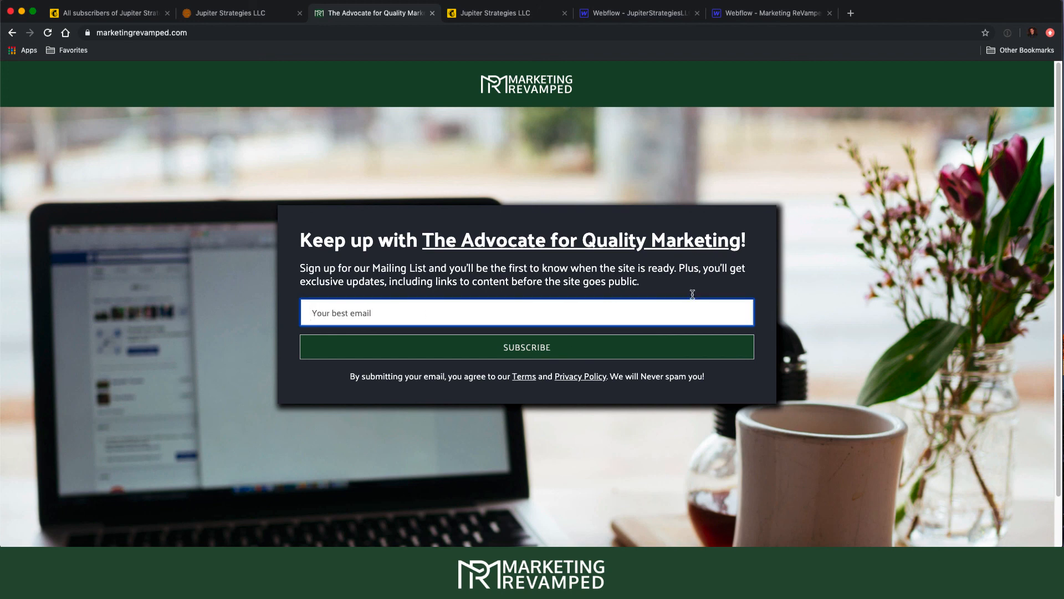
- Check the empty email field's focus behaviour, then select the email in the Jupiter Strategies newsletter form
{"action": "left_click", "coordinate": [823, 308]}
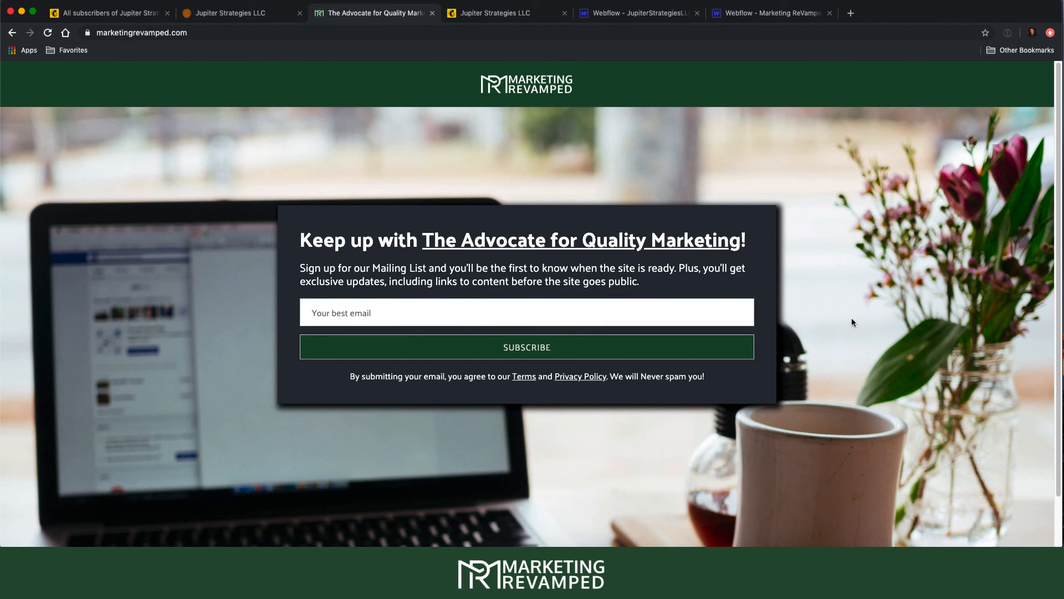
{"action": "left_click", "coordinate": [481, 311]}
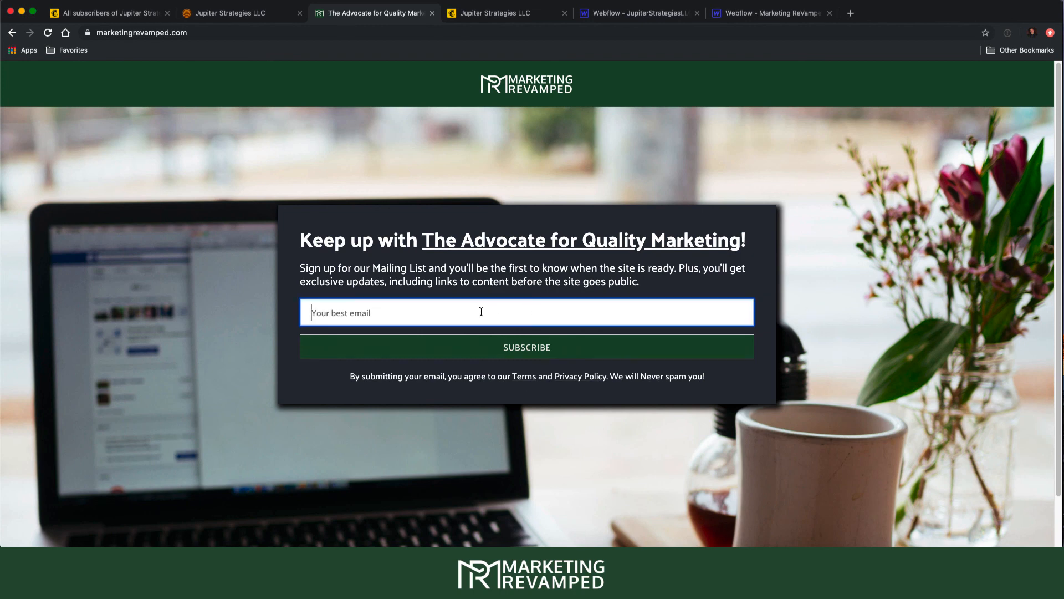
{"action": "left_click", "coordinate": [866, 308]}
{"action": "left_click", "coordinate": [667, 309]}
{"action": "left_click", "coordinate": [802, 308]}
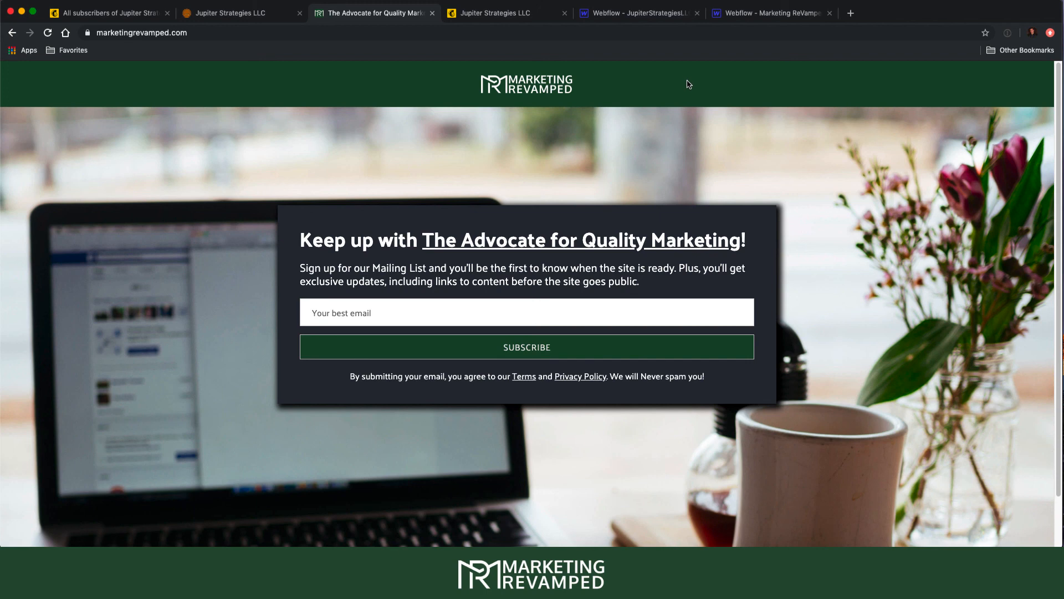
{"action": "left_click", "coordinate": [207, 8]}
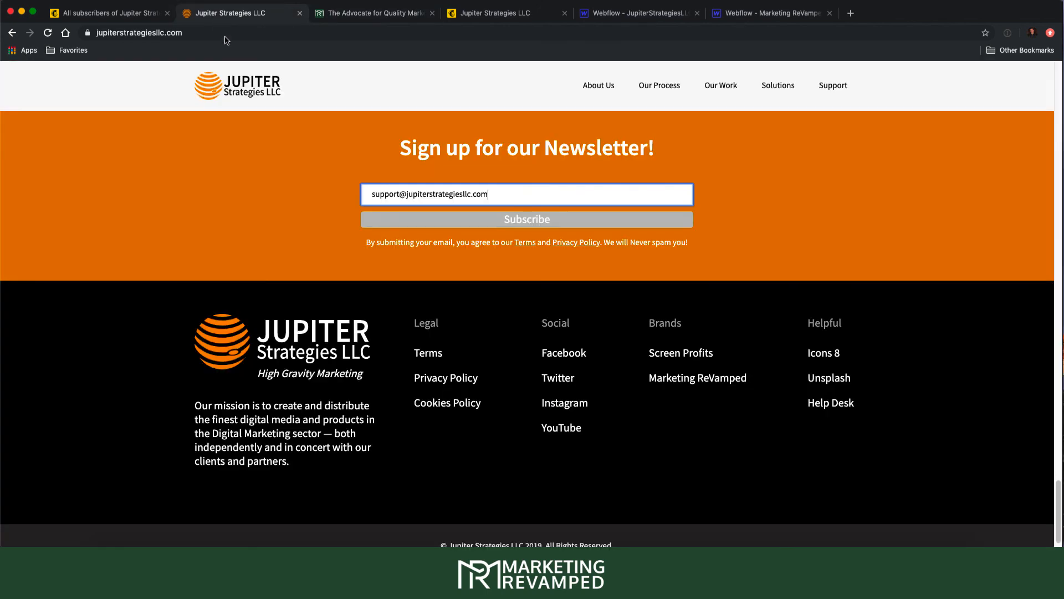
{"action": "left_click_drag", "start_coordinate": [506, 198], "coordinate": [293, 201]}
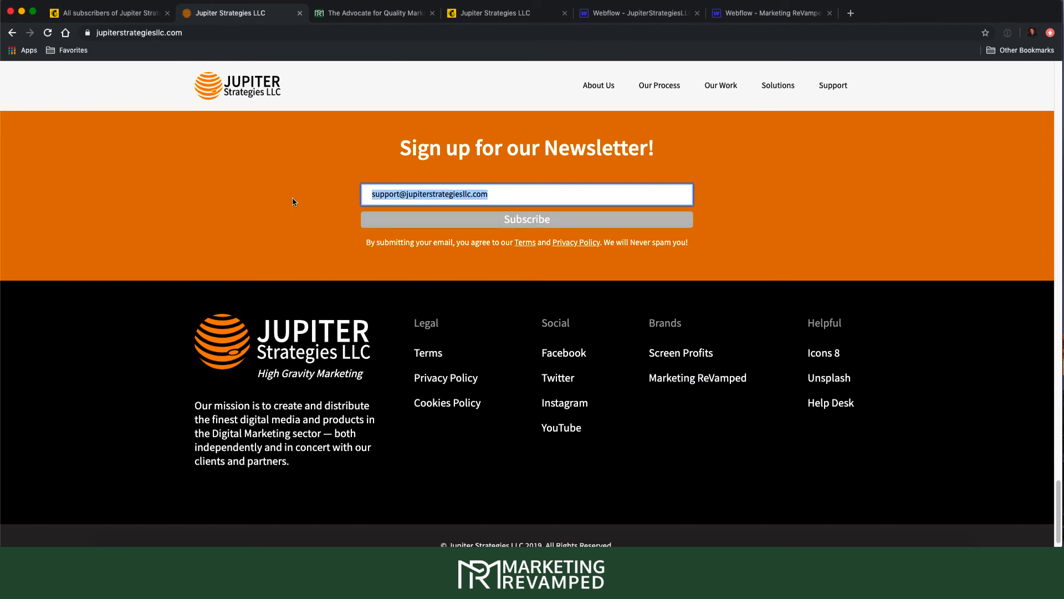